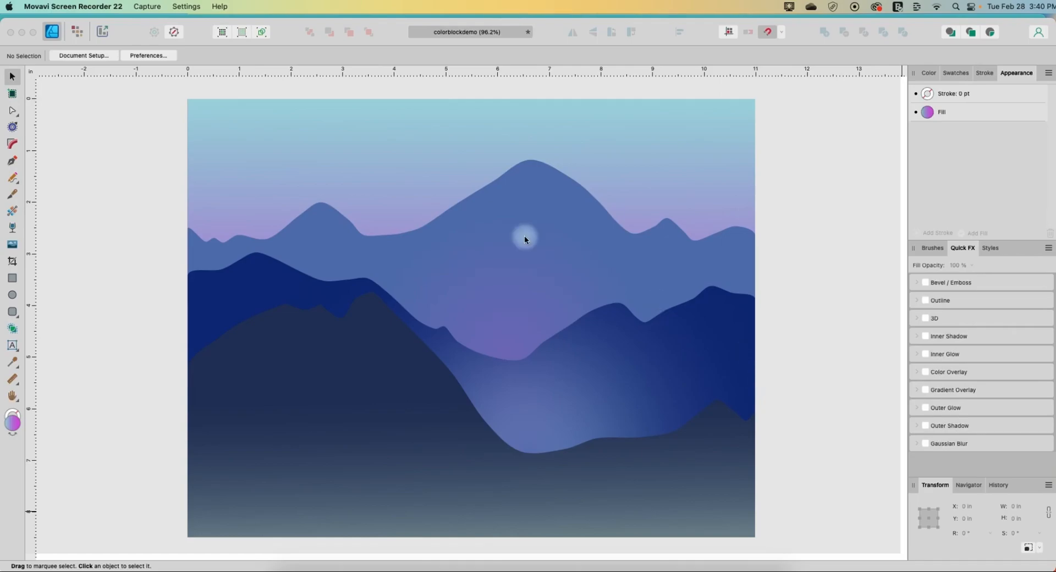
Create a new document from the landscape Letter print preset, 11 x 8.5 in at 300 DPI, with margins turned off
left_click(100, 113)
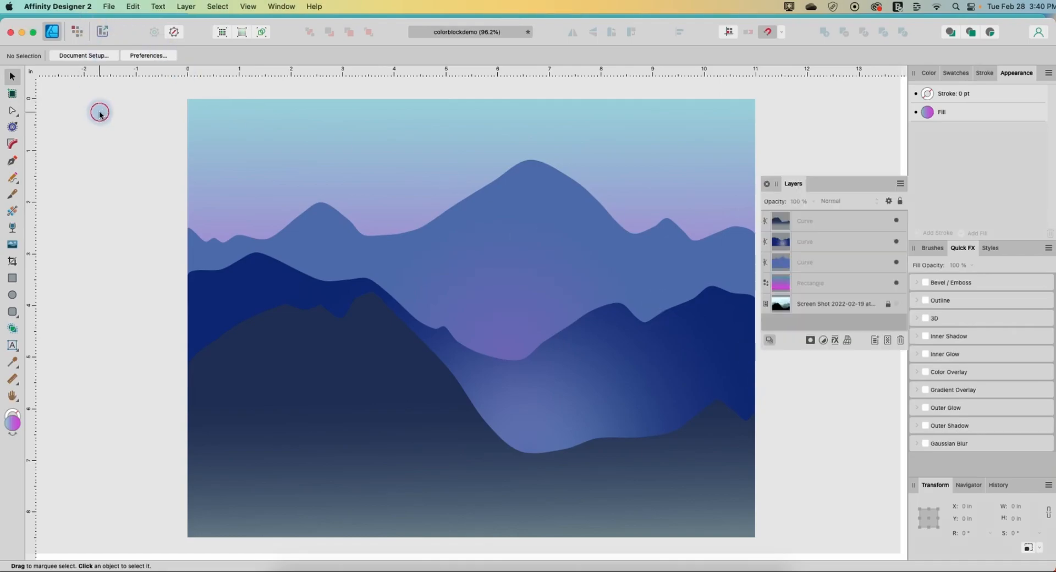
left_click(109, 9)
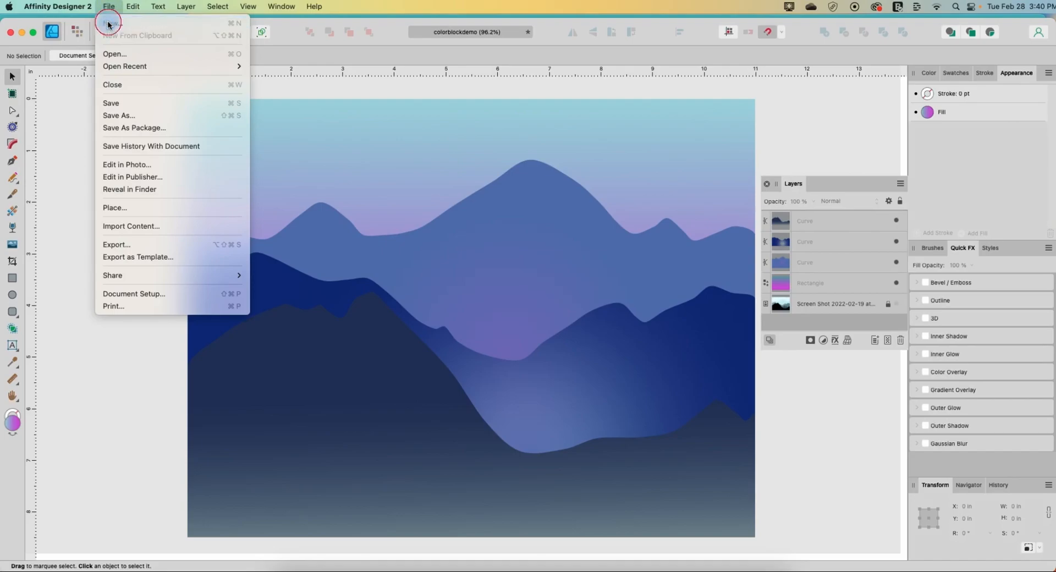
left_click(110, 21)
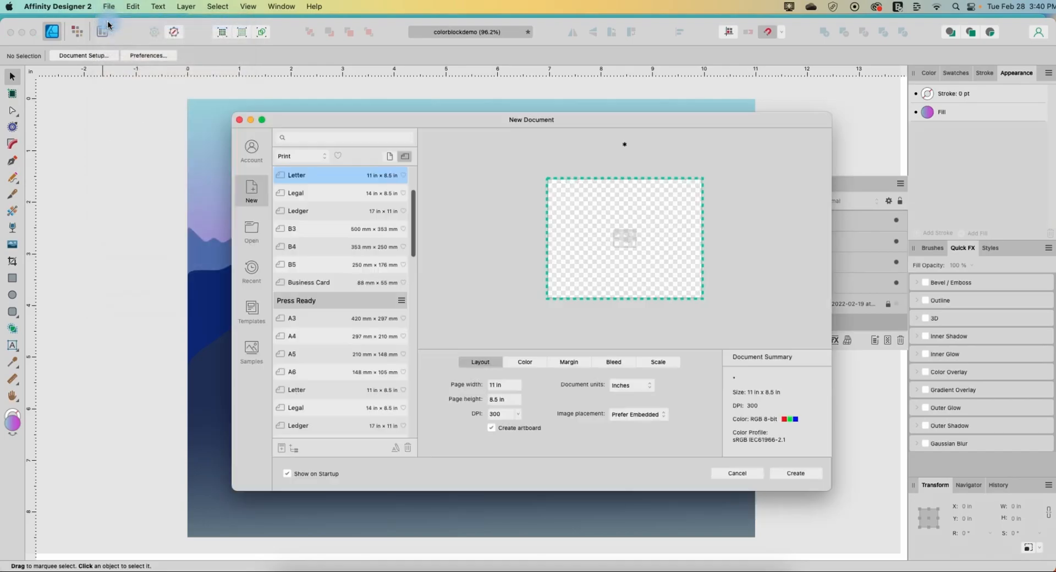
left_click(284, 174)
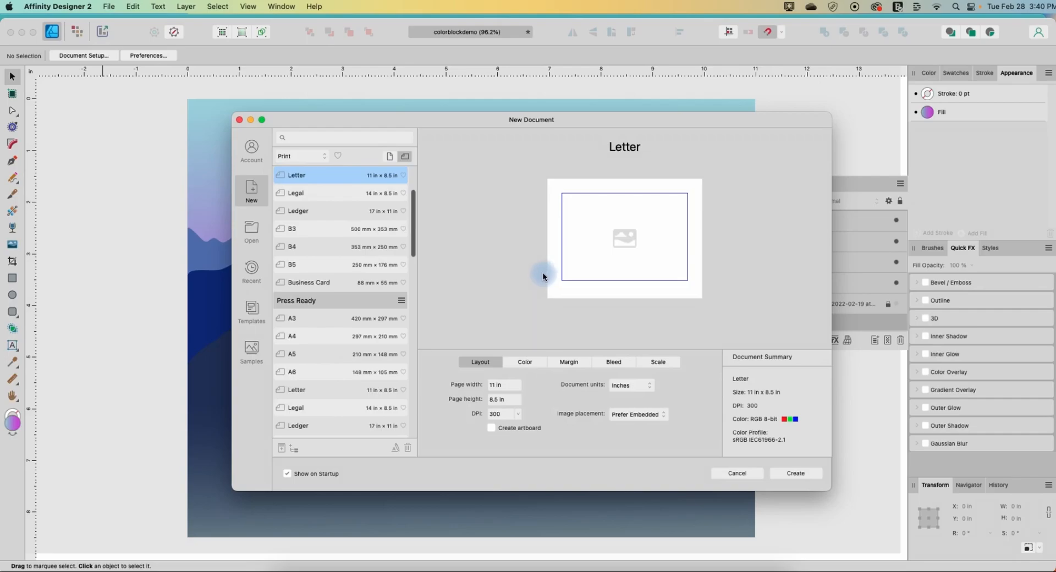
left_click(520, 364)
left_click(567, 361)
left_click(528, 365)
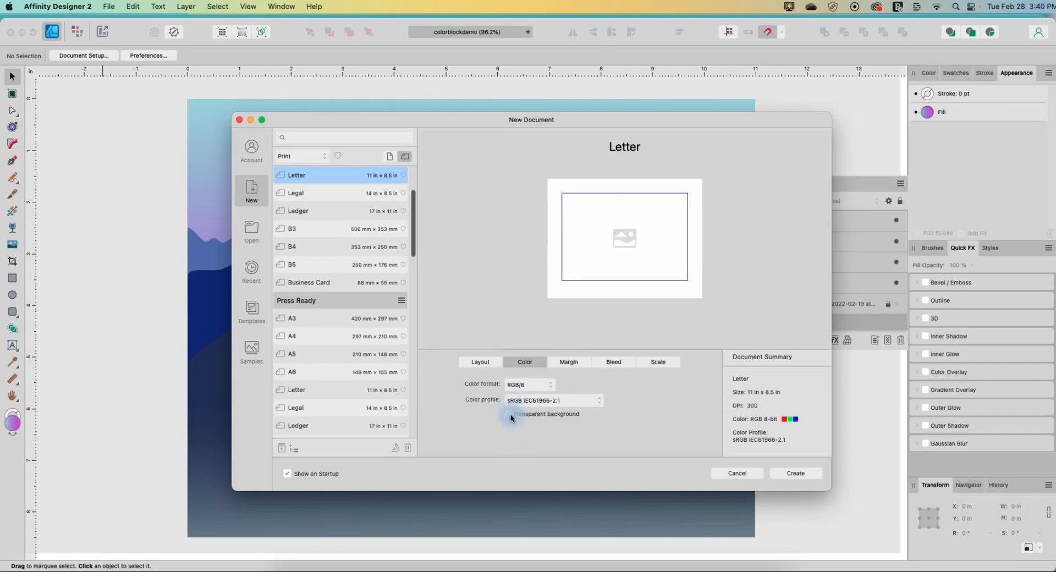
left_click(580, 368)
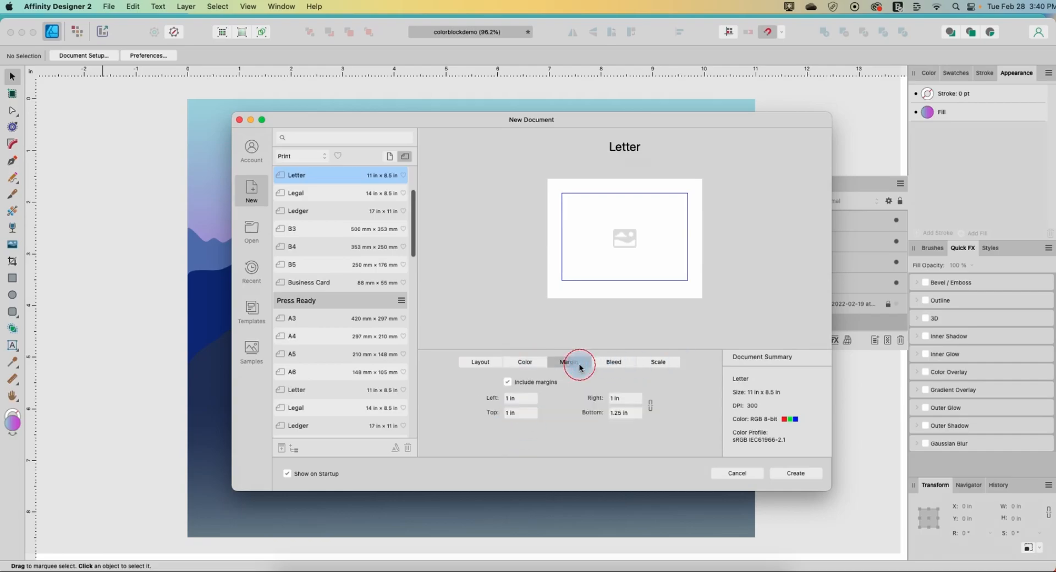
left_click(507, 382)
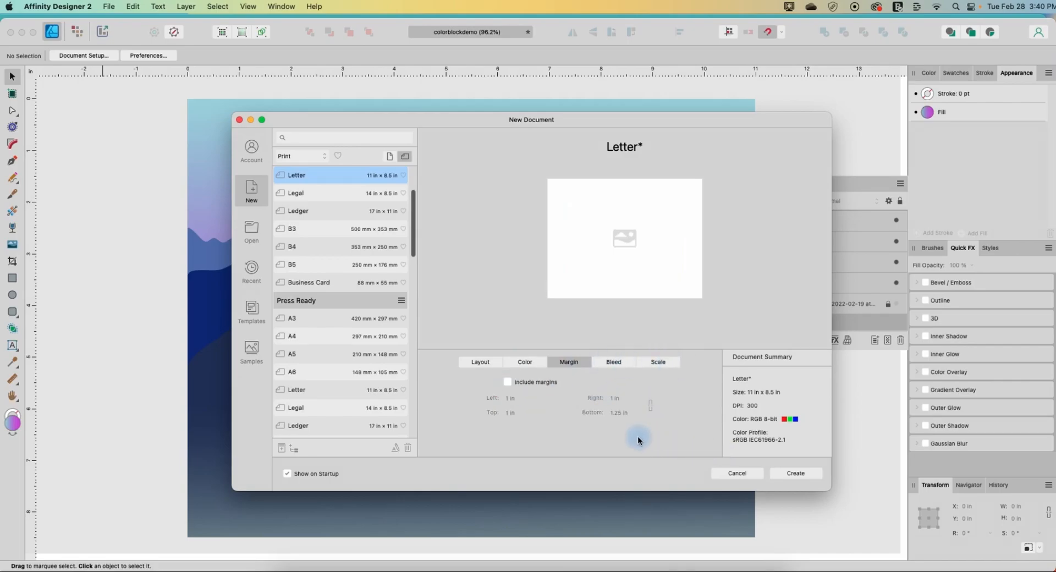
left_click(795, 473)
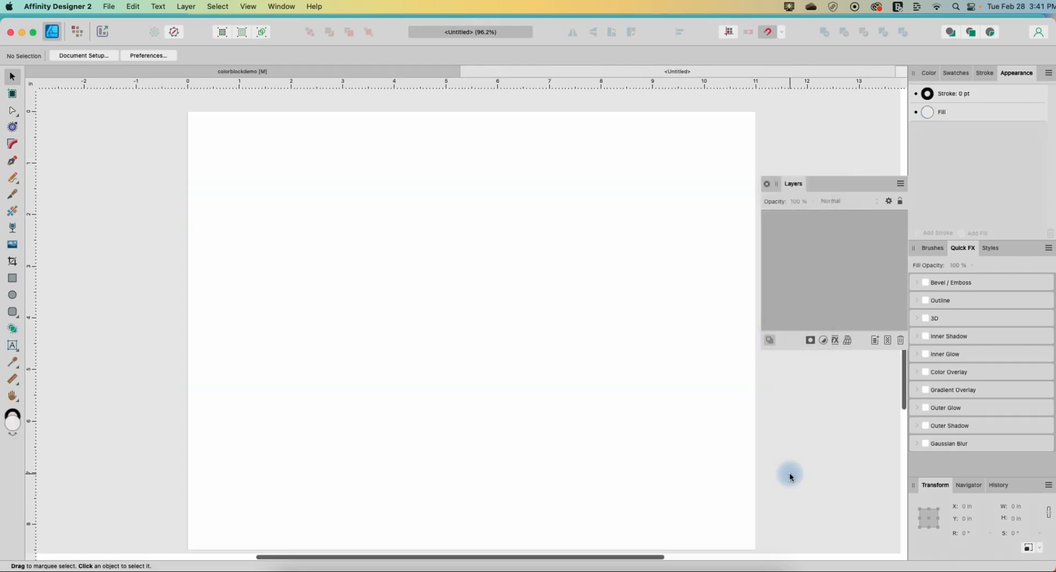
Switch to Chrome to view the Silhouette of Mountains during Daytime photo on Pexels and dismiss the Google sign-in prompt
left_click(651, 564)
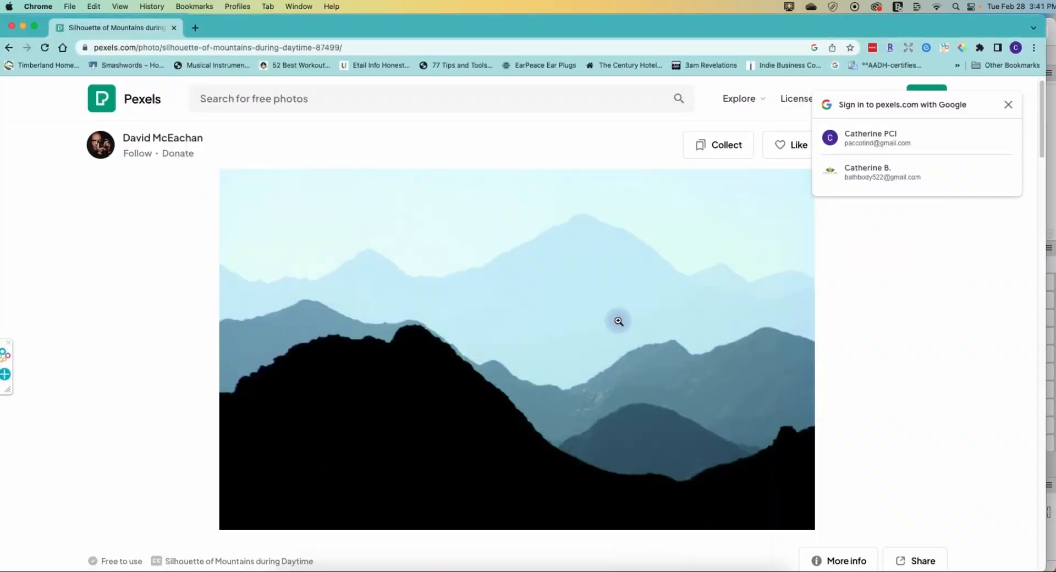
scroll(616, 347, "down", 3)
scroll(617, 319, "up", 2)
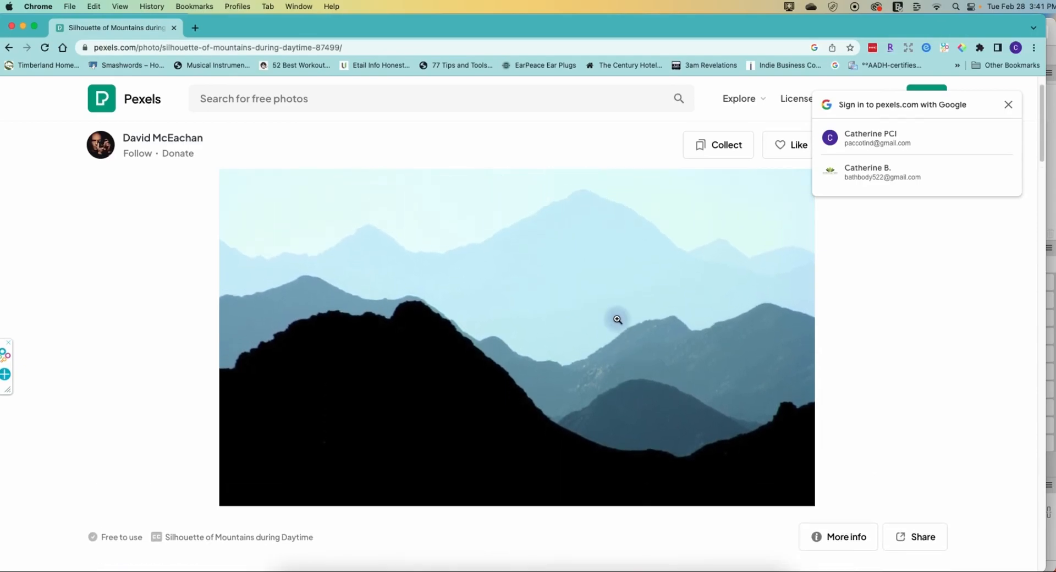
left_click(1007, 104)
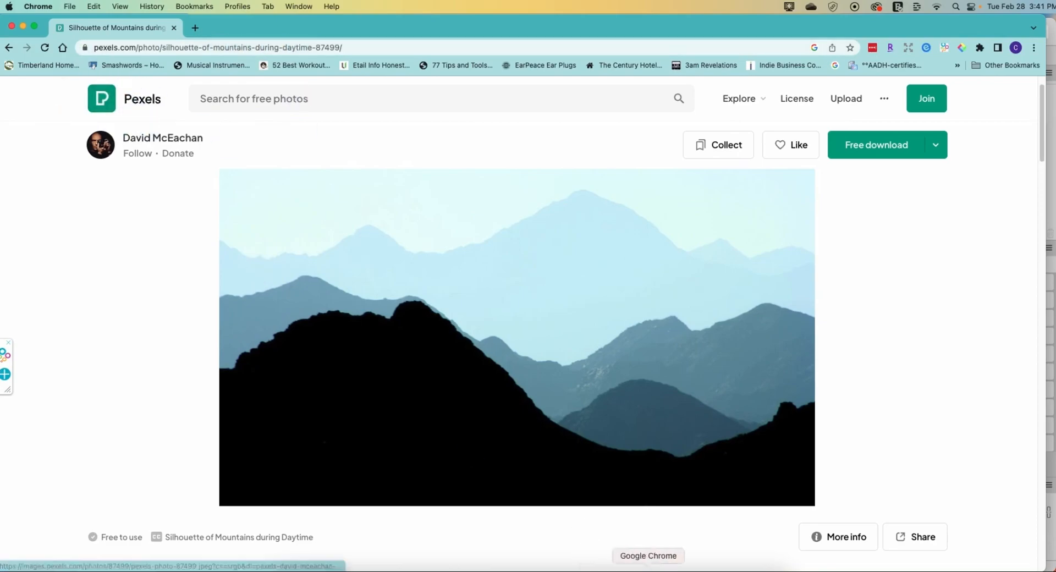
Return to Affinity Designer and place the Desktop image Screen Shot 2022-02-19 at 4.24.00 PM.png at default size on the page
left_click(695, 568)
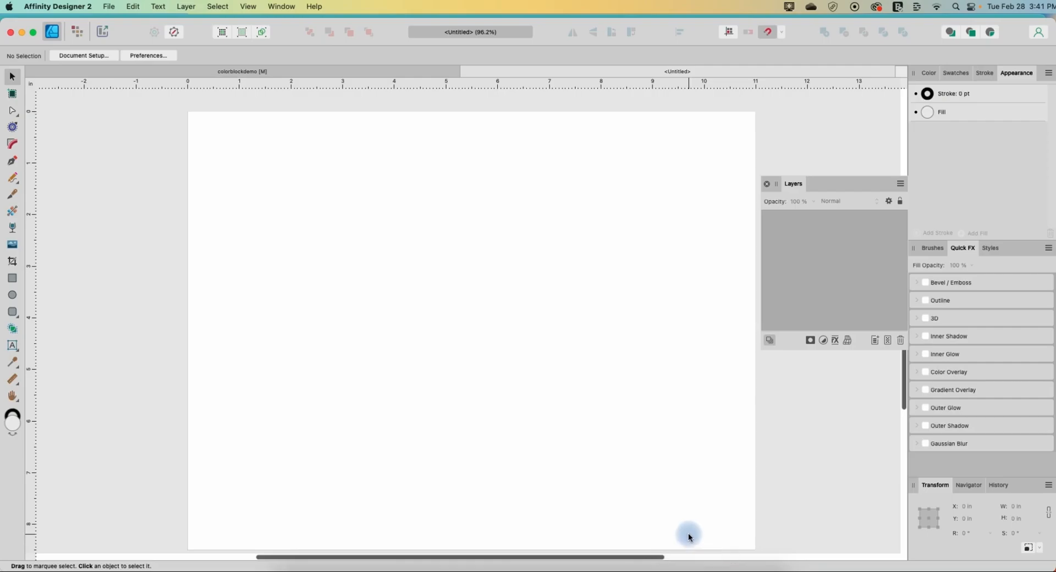
scroll(692, 466, "down", 1)
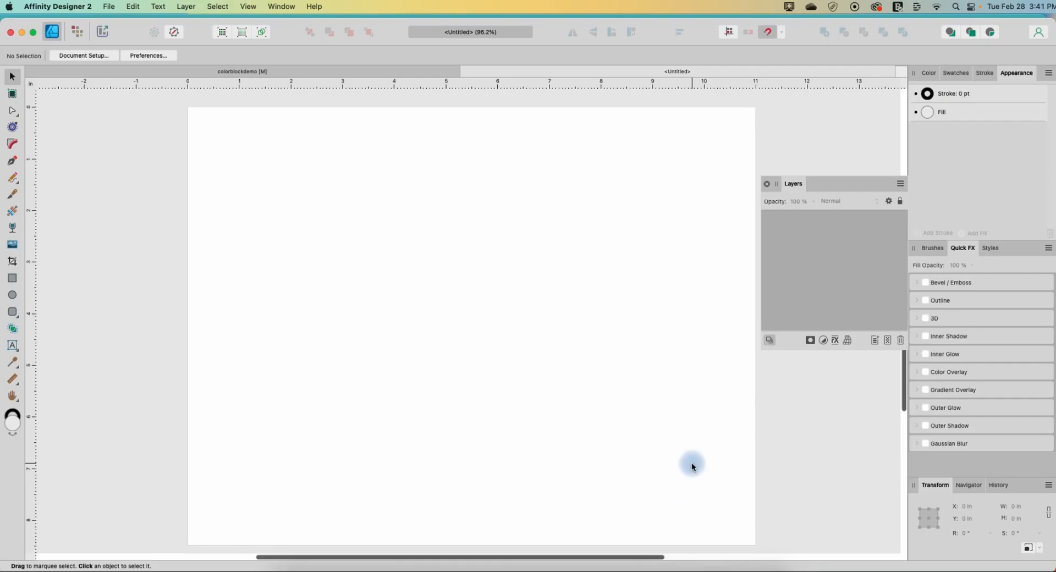
left_click(108, 7)
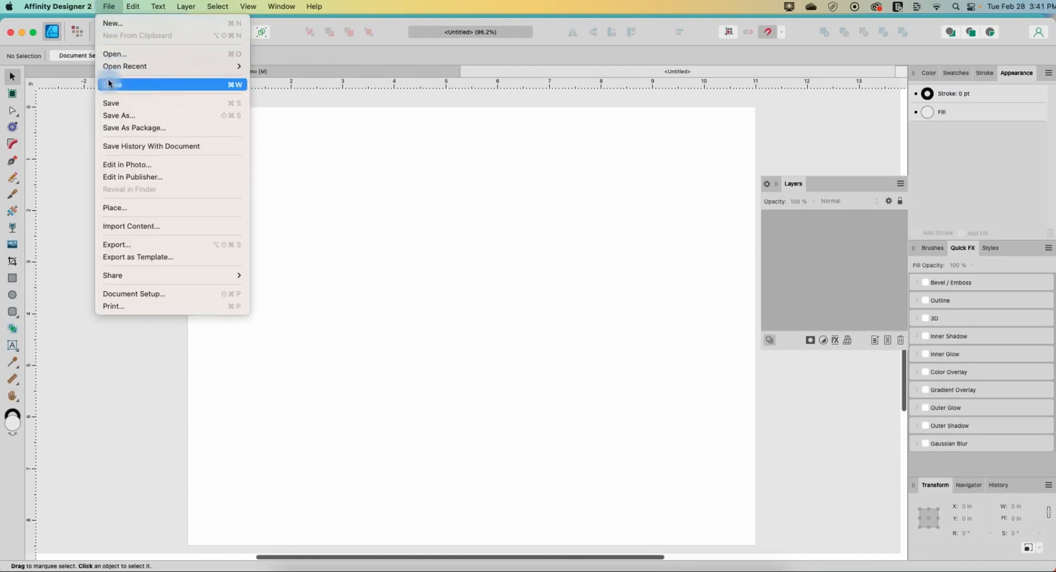
left_click(110, 103)
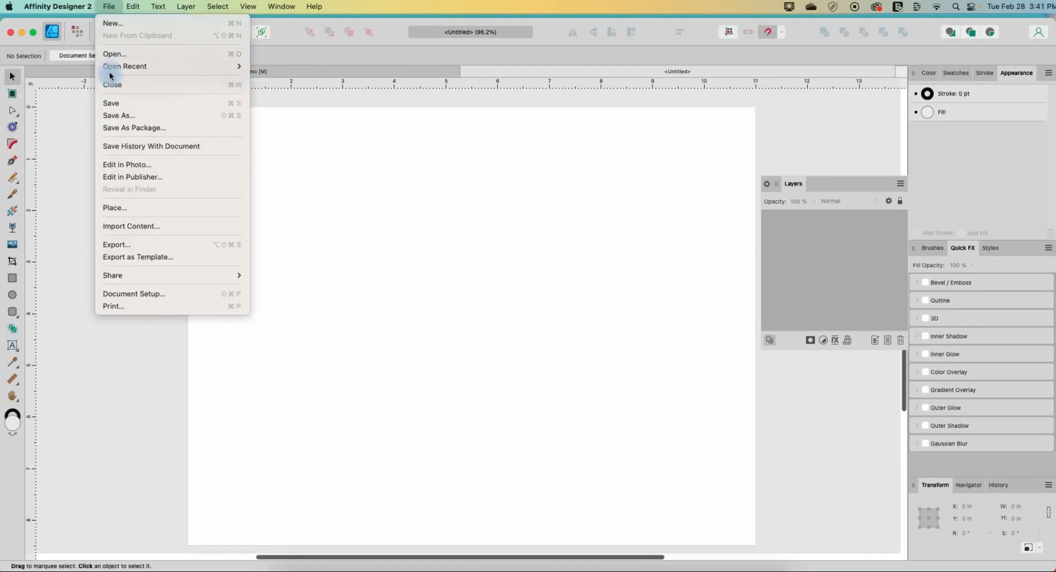
left_click(117, 208)
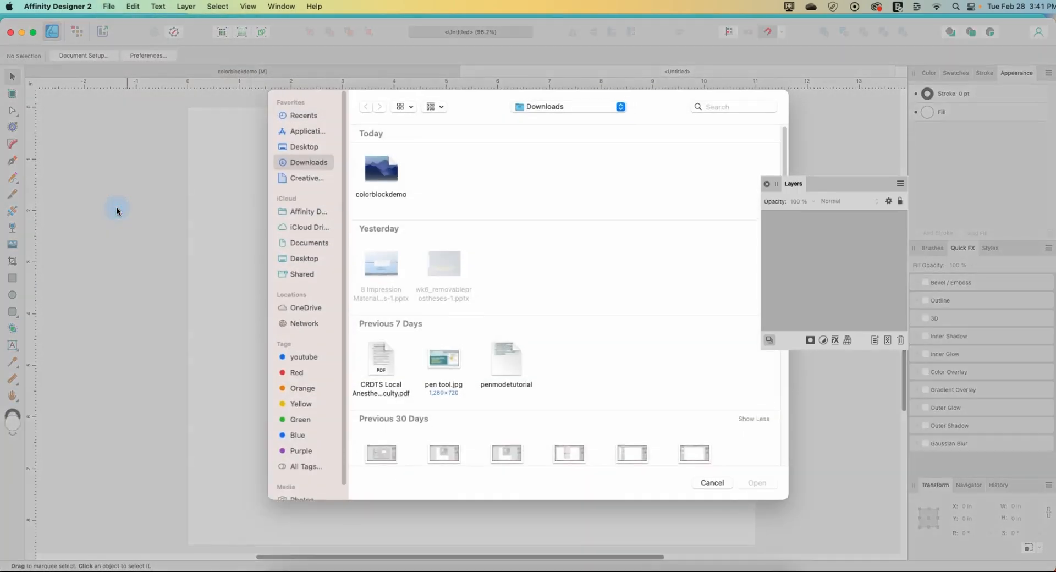
left_click(299, 146)
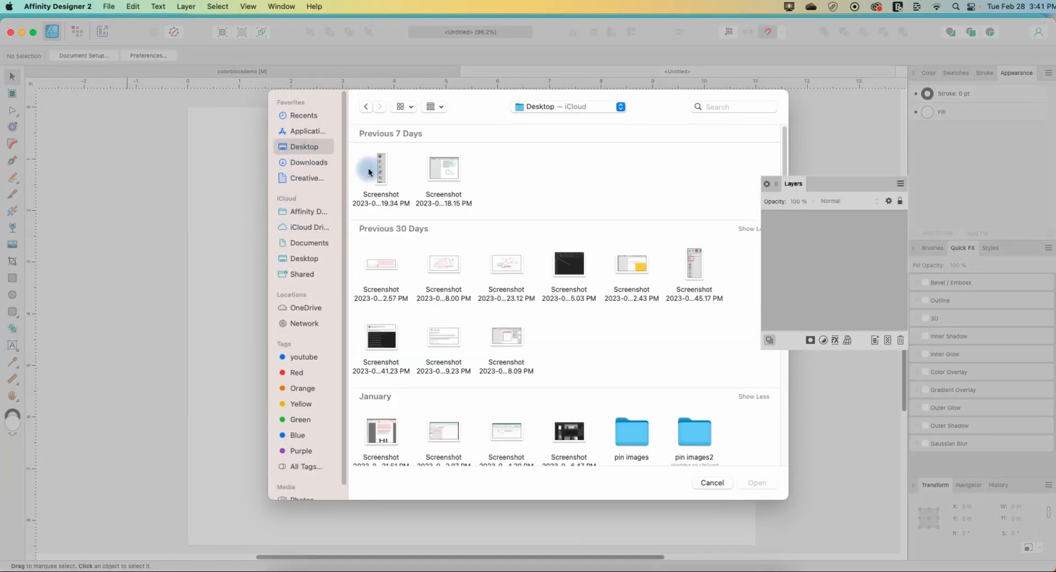
scroll(566, 392, "down", 2)
scroll(457, 440, "down", 8)
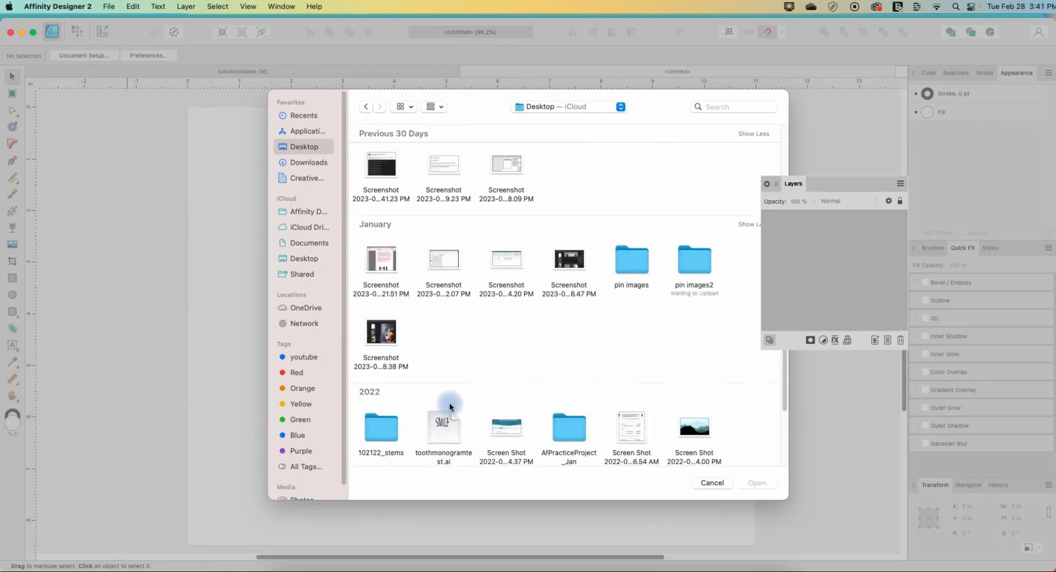
left_click(699, 355)
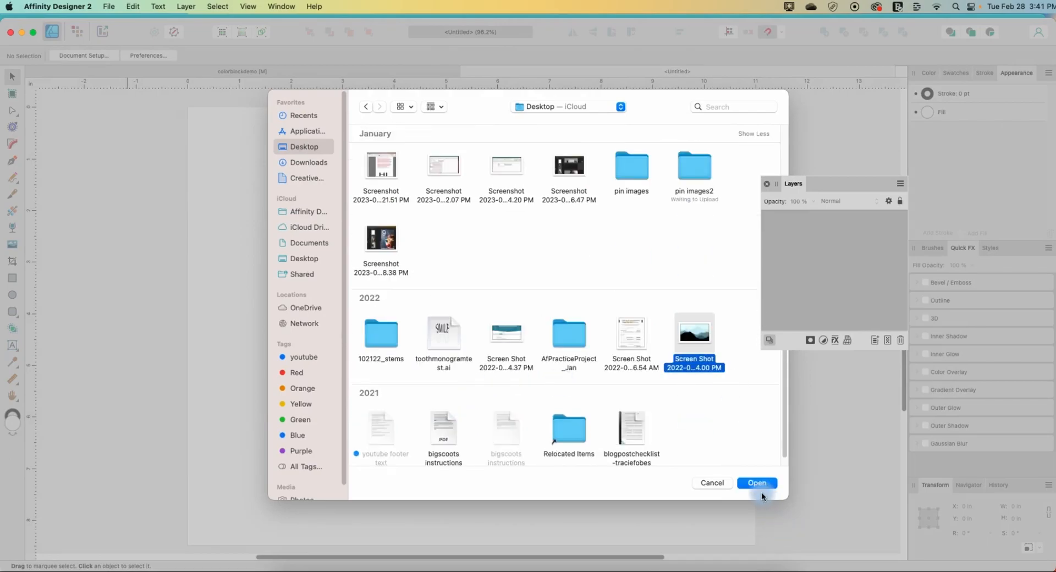
left_click(758, 483)
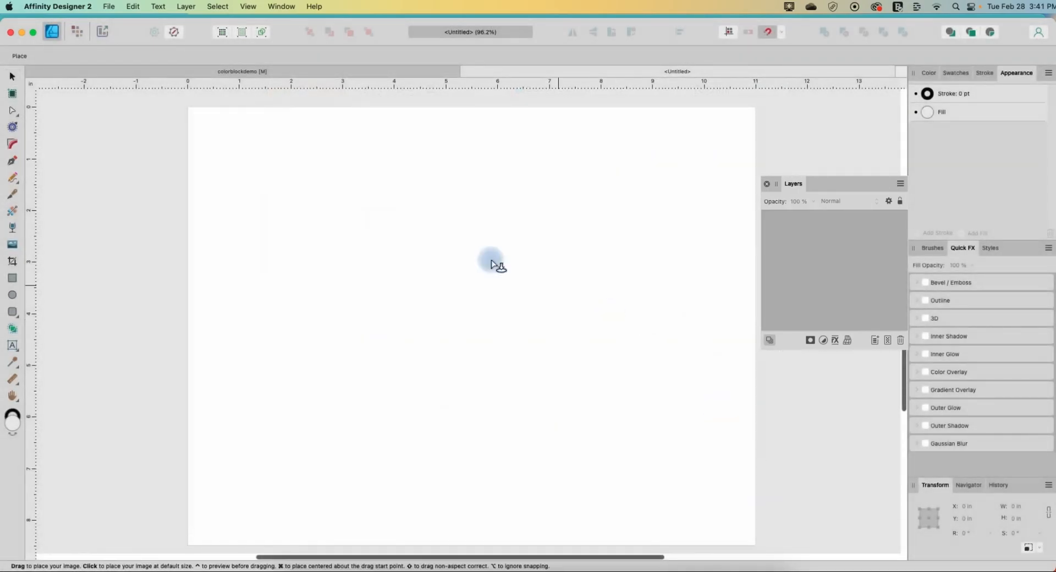
left_click(306, 189)
Snap the placed image to the page's upper-left corner and scale it proportionally to the 8.5 in page height
left_click_drag(297, 188, 264, 162)
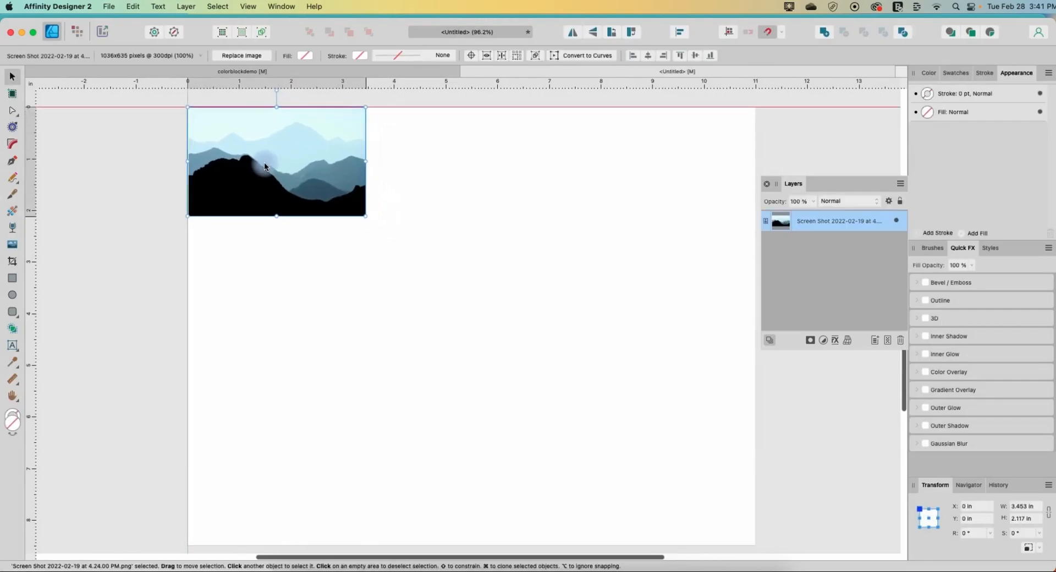
left_click_drag(364, 217, 759, 428)
scroll(637, 339, "up", 5)
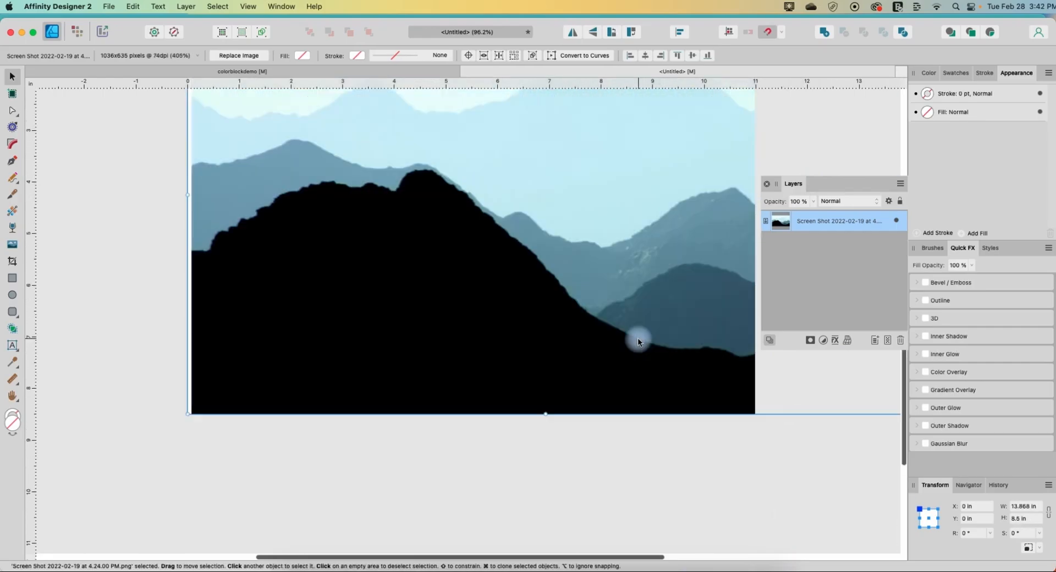
key("super+0")
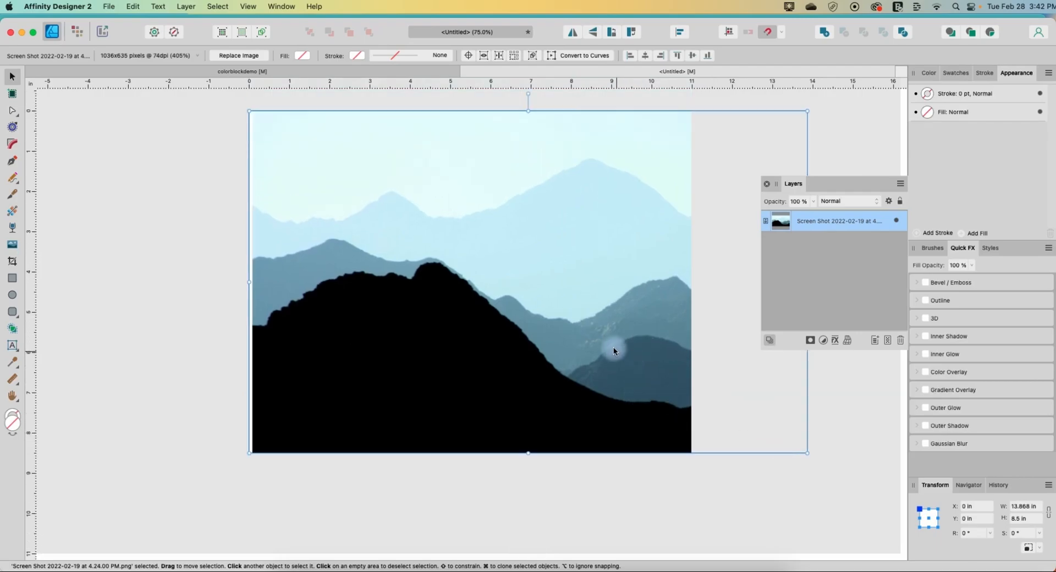
Shift the mountain image horizontally to X about -1.711 in so it overhangs both page sides, and lock its layer
left_click_drag(608, 346, 534, 345)
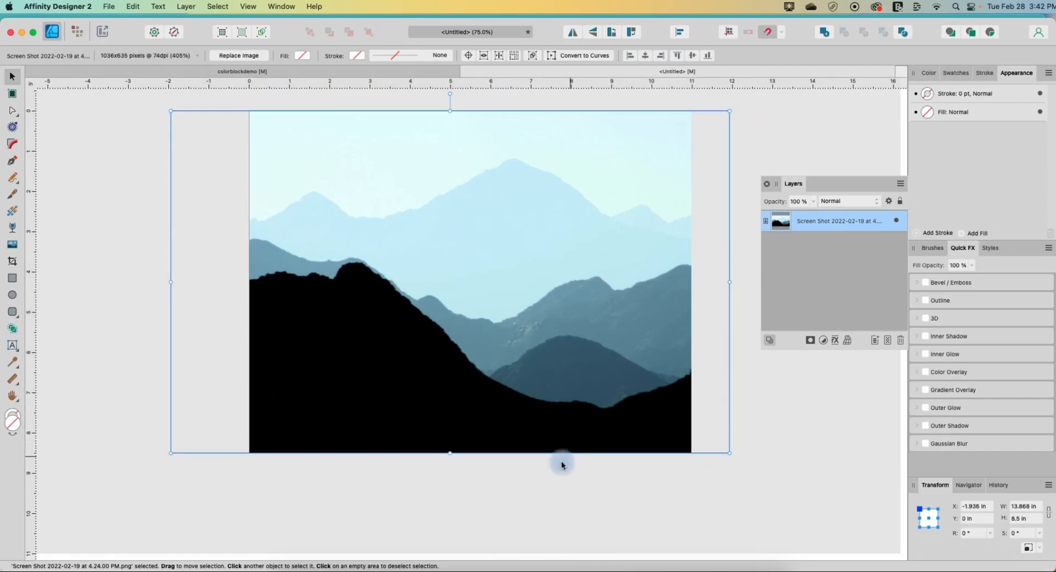
mouse_move(364, 297)
left_mouse_down()
mouse_move(424, 301)
mouse_move(416, 282)
mouse_move(370, 289)
left_mouse_up()
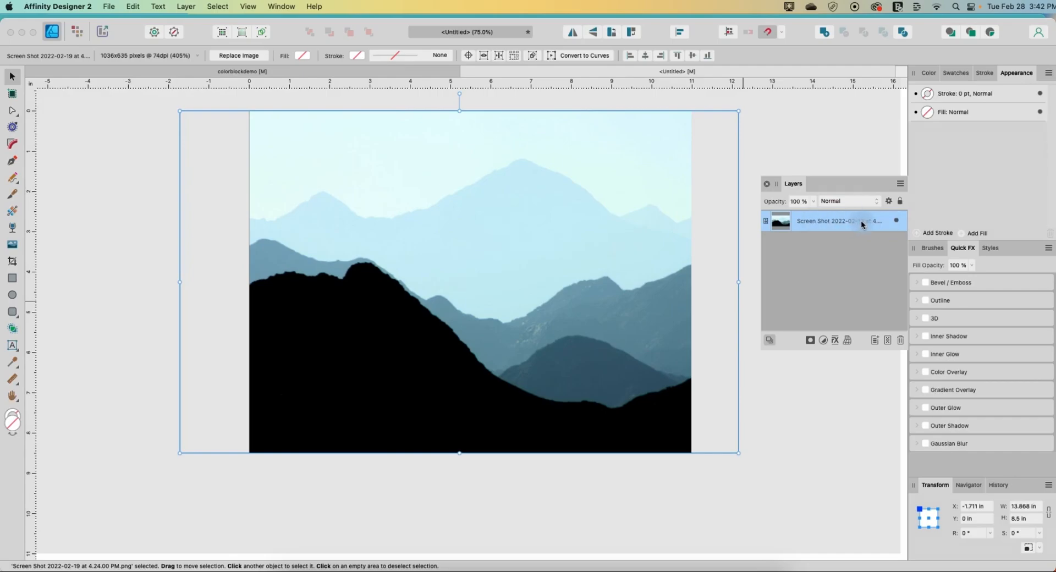
left_click(900, 203)
left_click_drag(621, 301, 546, 189)
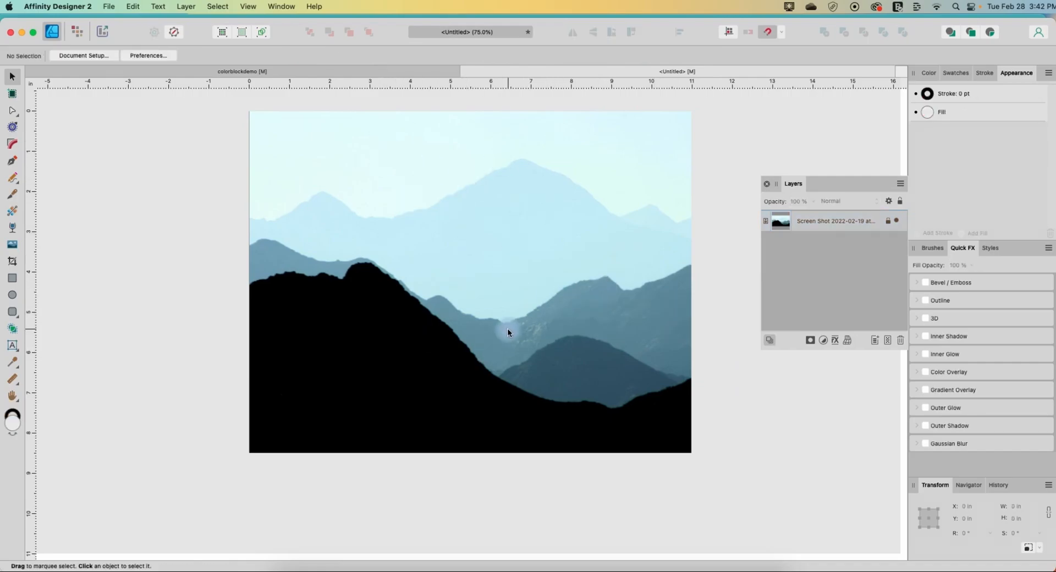
Draw an 11 x 8.5 in rectangle covering the whole page over the locked image
scroll(507, 327, "up", 3)
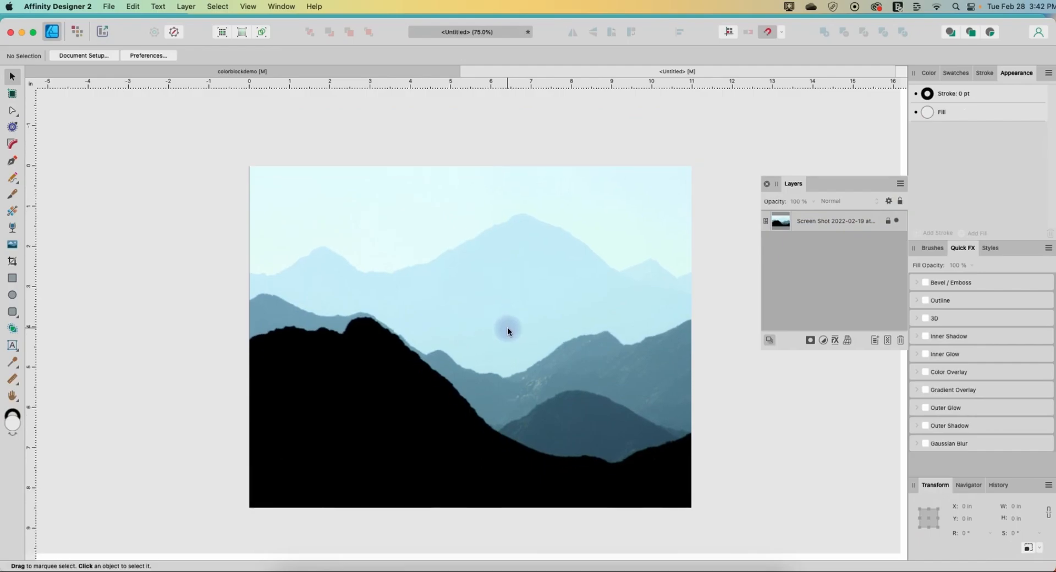
key("super+1")
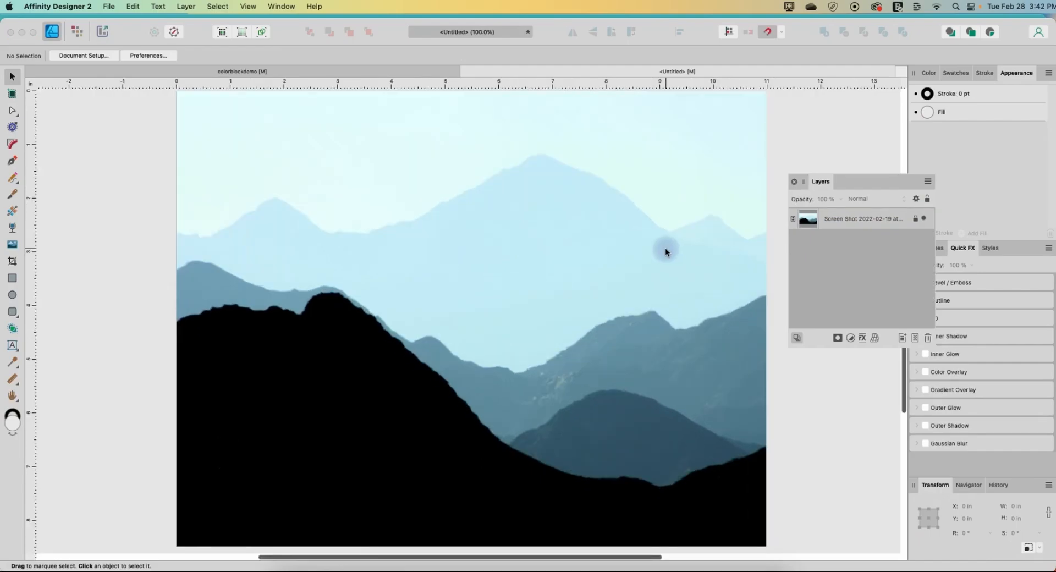
key("super+minus")
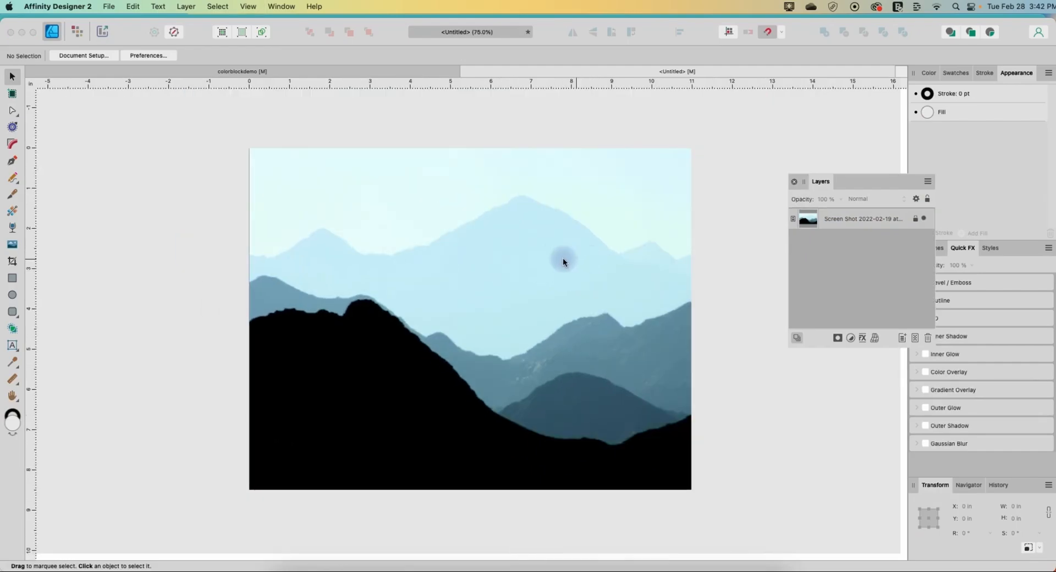
left_click(13, 278)
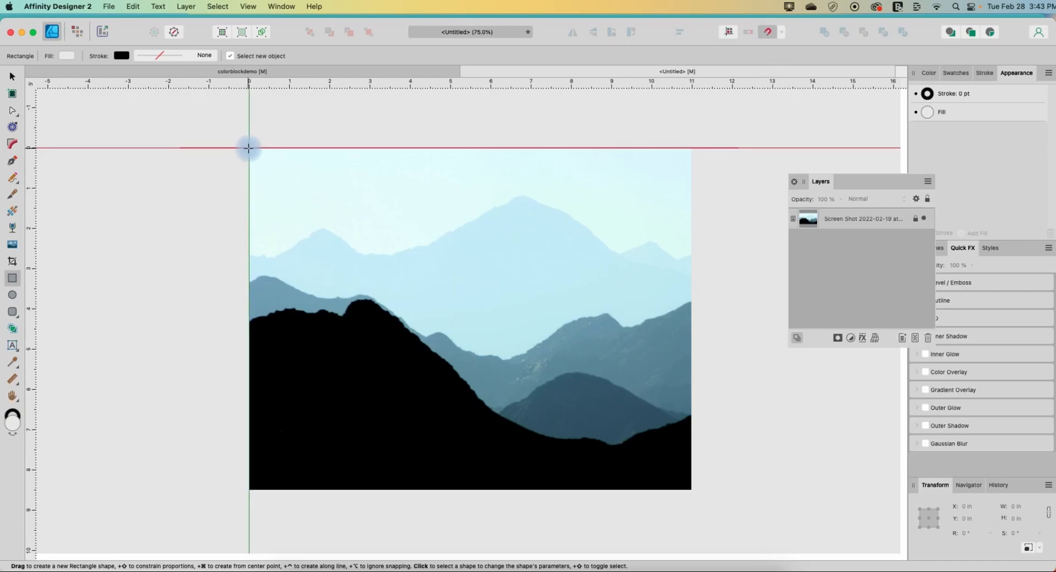
left_click_drag(248, 148, 692, 490)
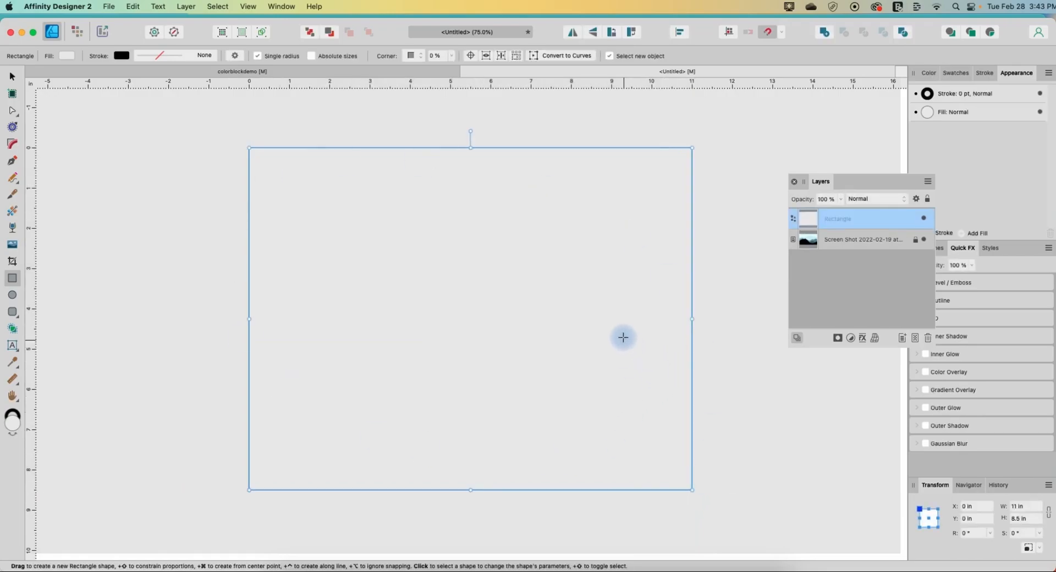
Lower the rectangle layer's opacity to 25% and deselect it
left_click(841, 200)
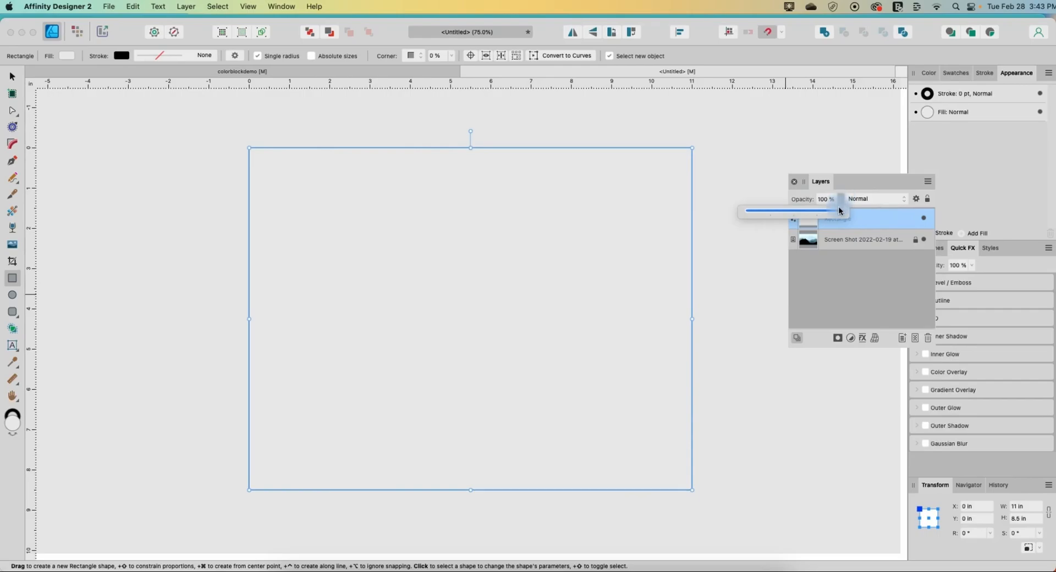
left_click_drag(836, 209, 773, 211)
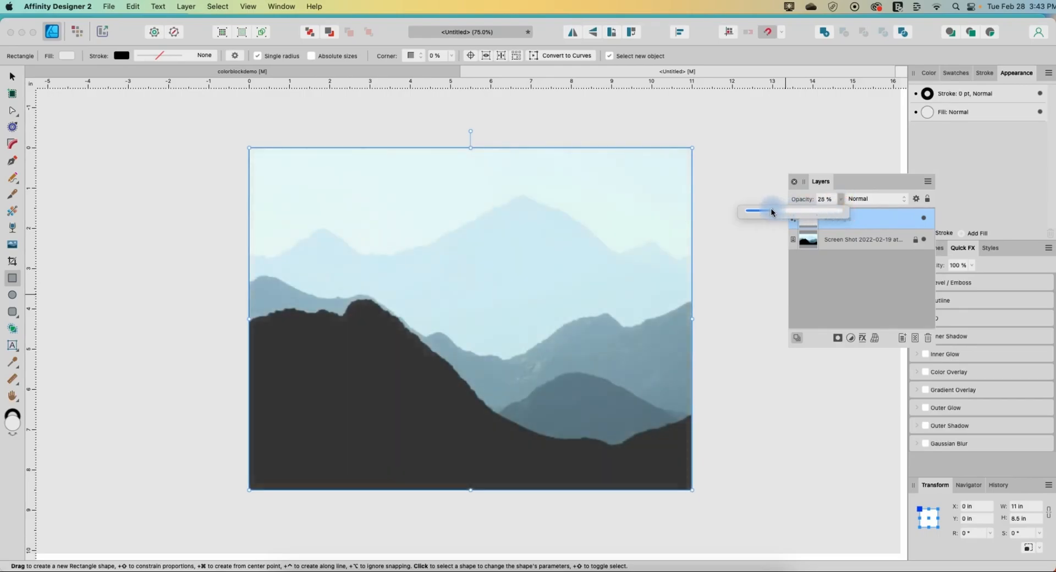
left_click(770, 305)
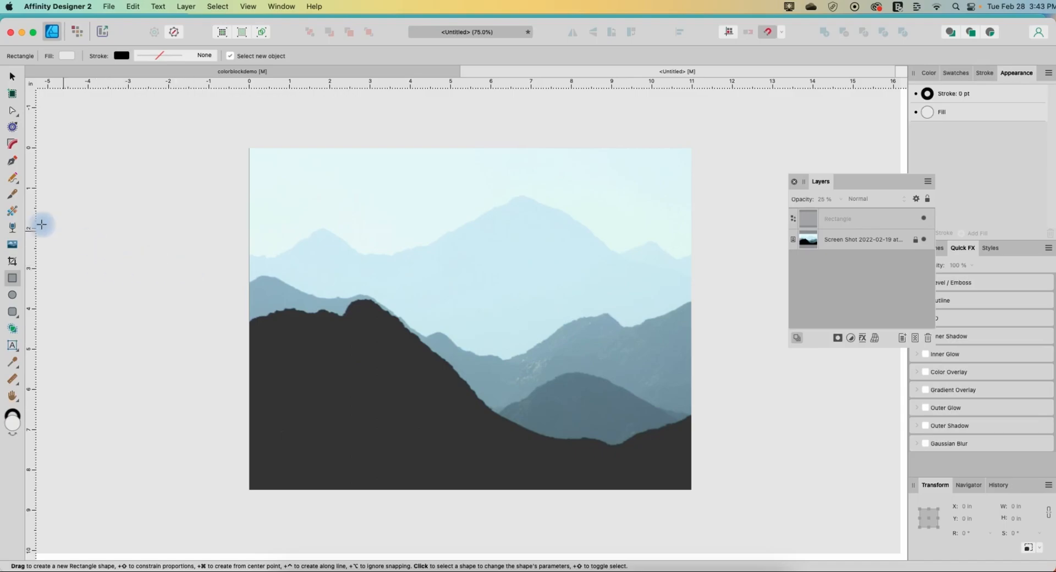
With the Pen tool in smart mode, trace the farthest ridge from the page's left edge over the small peak to about X 3.8 in
left_click(12, 162)
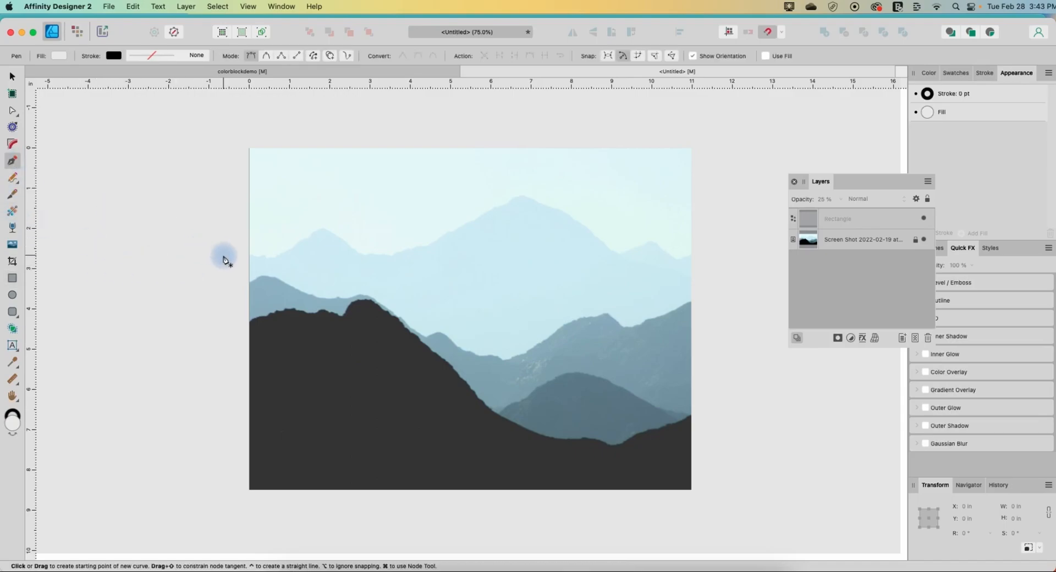
left_click(268, 57)
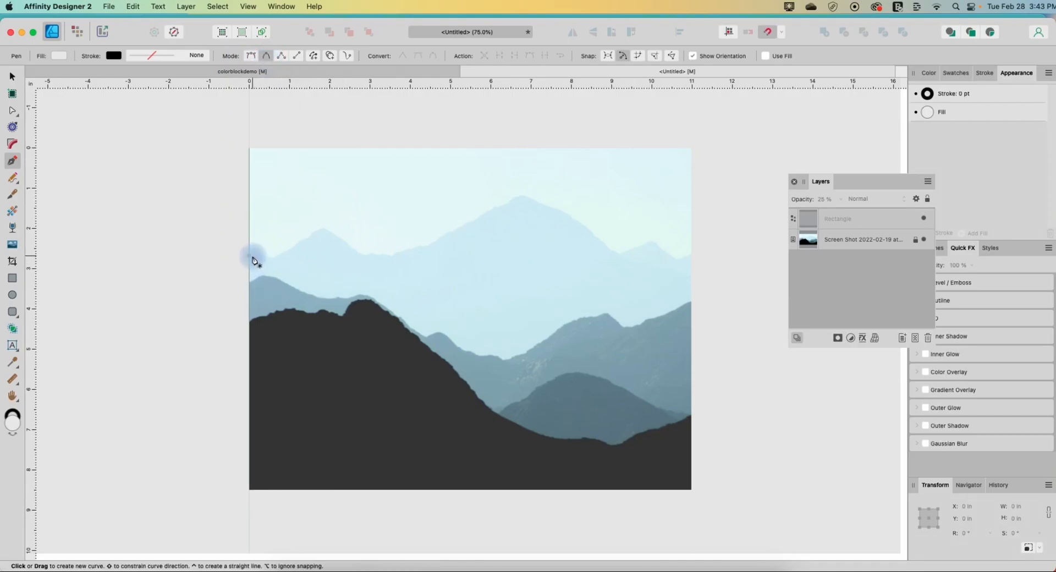
left_click_drag(250, 255, 292, 248)
left_click(307, 238)
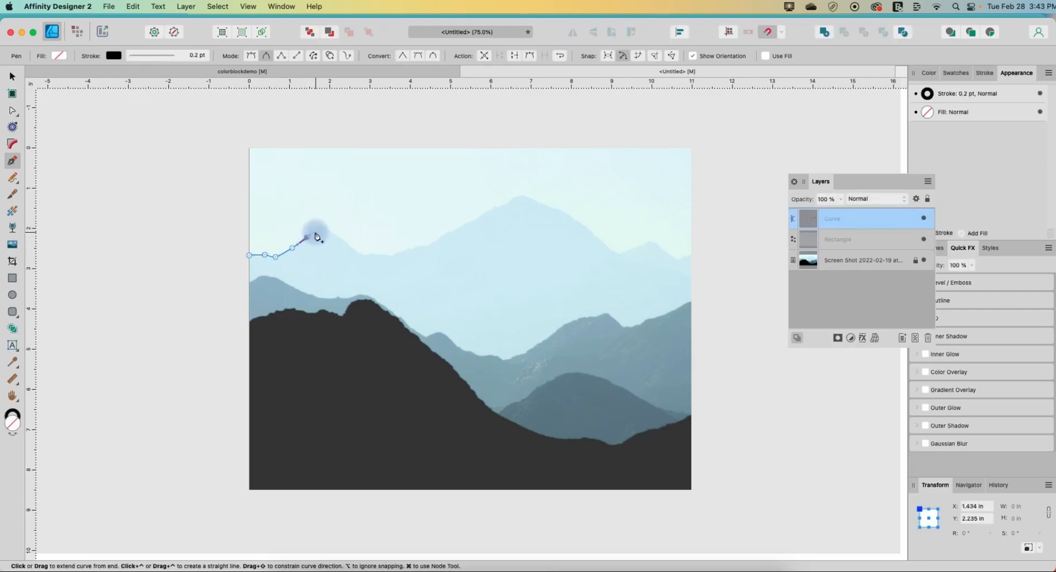
left_click(324, 227)
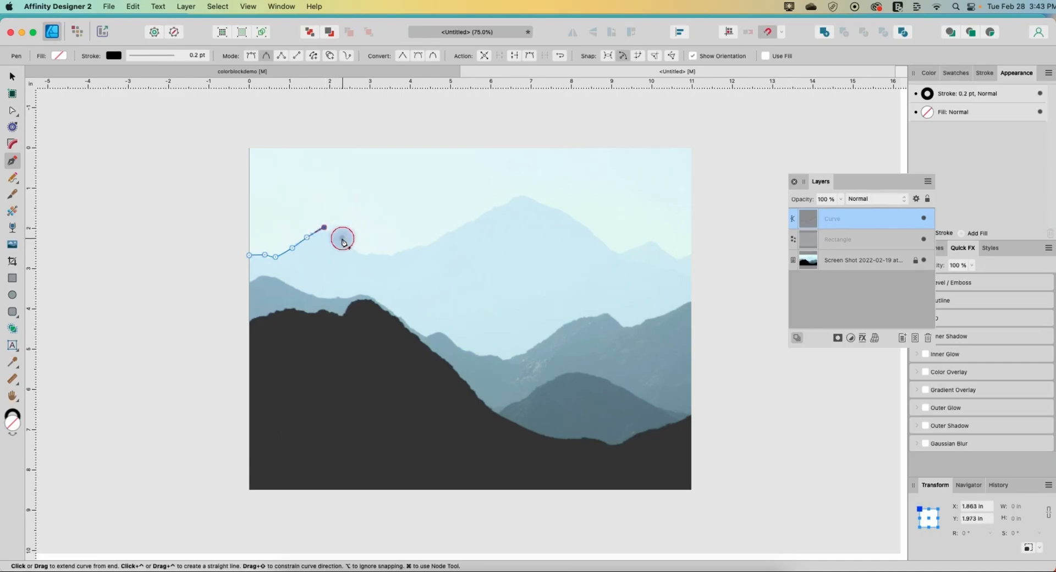
left_click(343, 240)
left_click_drag(359, 254, 377, 255)
left_click(401, 252)
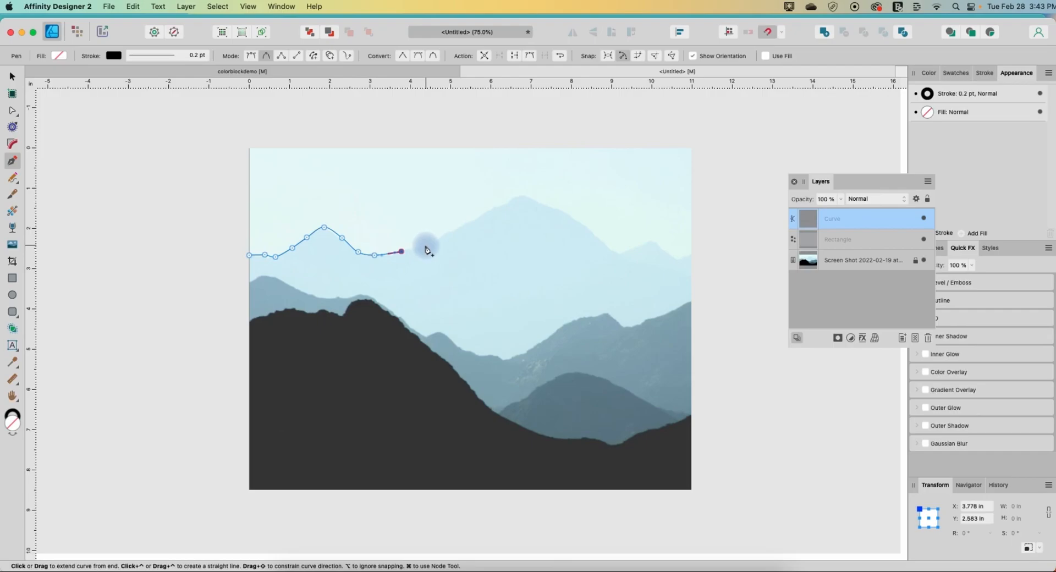
Continue the ridge curve up the slope of the tallest mountain to its summit at about X 6.7, Y 1.2 in
left_click(425, 245)
left_click(453, 230)
left_click(470, 223)
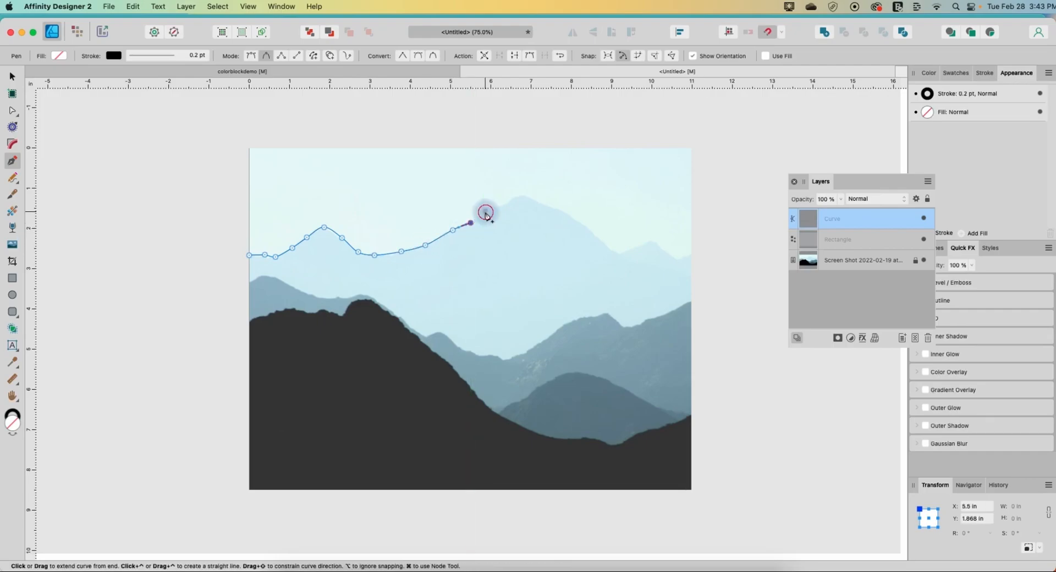
left_click(485, 210)
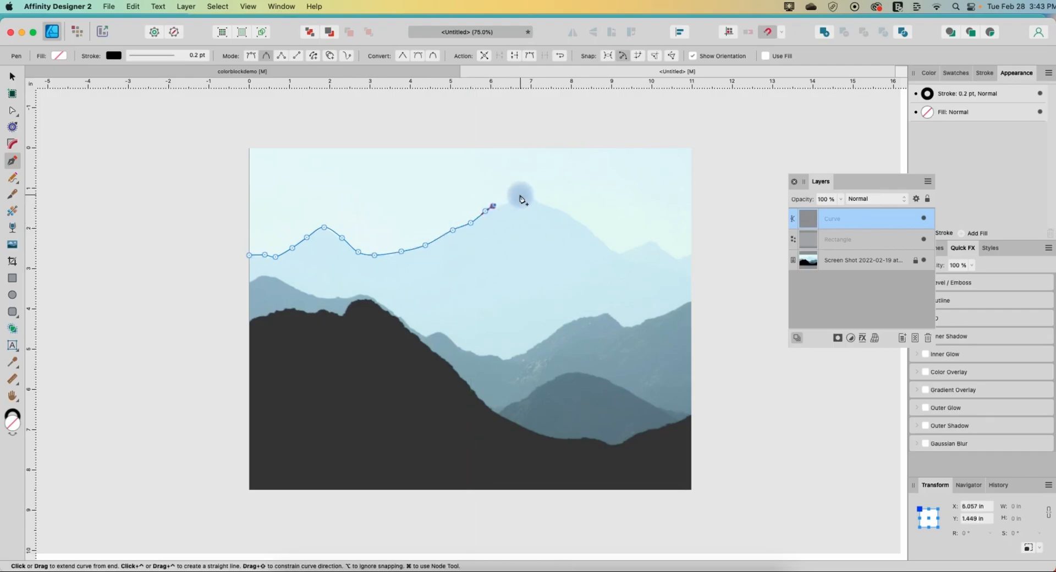
left_click(521, 195)
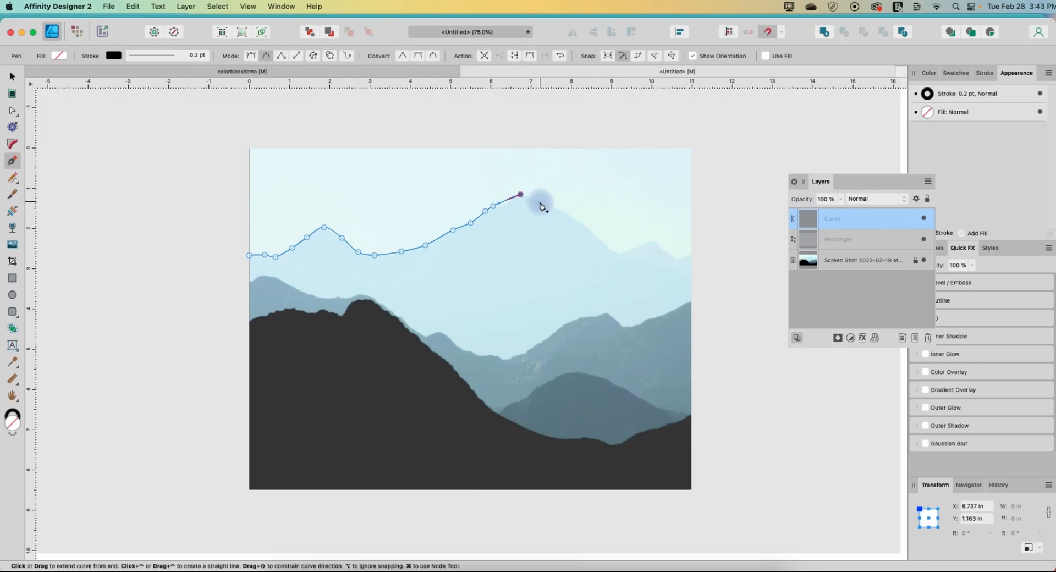
Extend the ridge curve down from the summit and over the small right-hand peak to the page's right edge at X 11 in
left_click(540, 202)
left_click(565, 212)
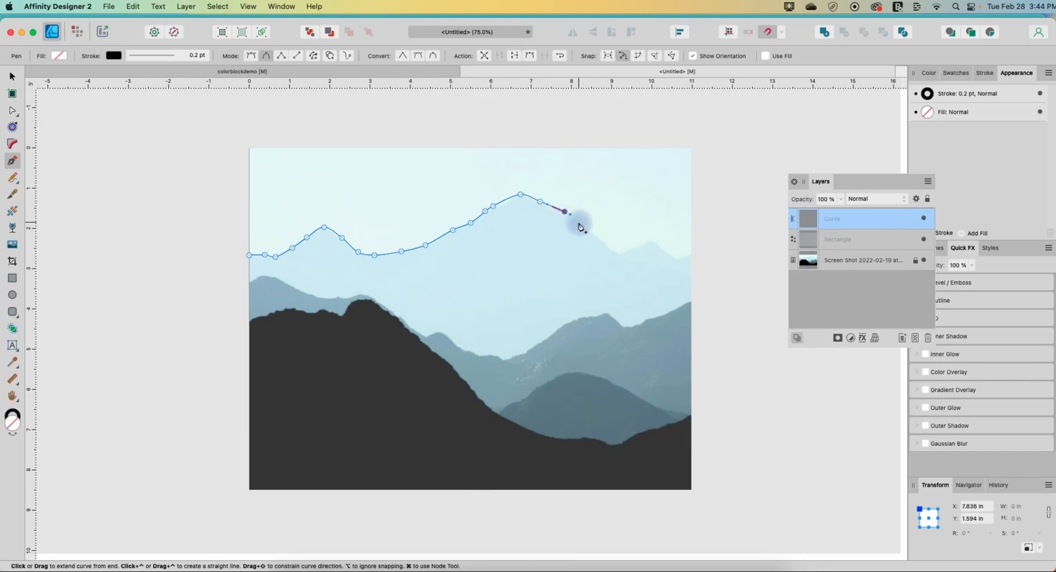
left_click(584, 225)
left_click(598, 237)
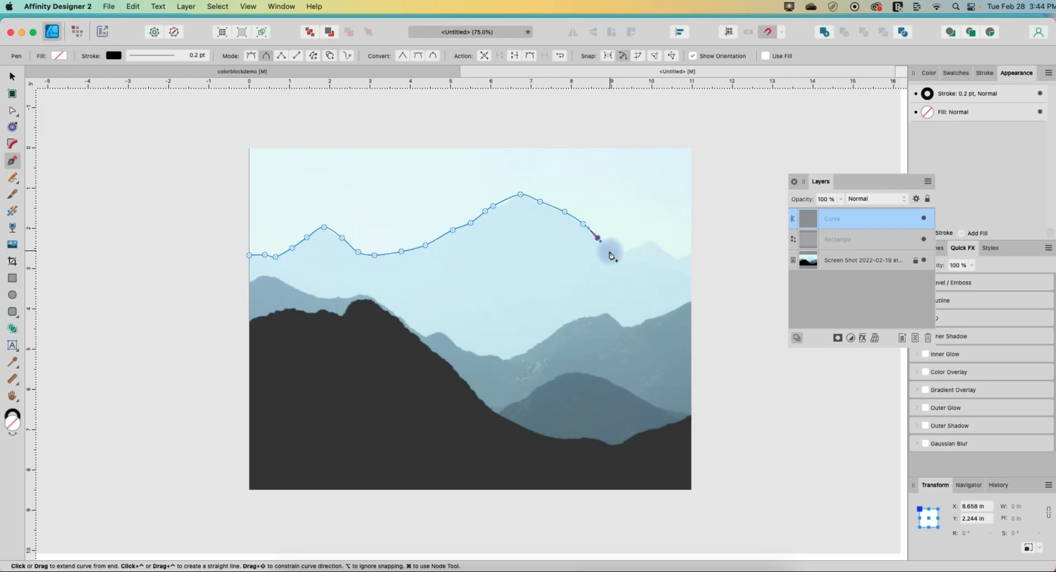
left_click(620, 254)
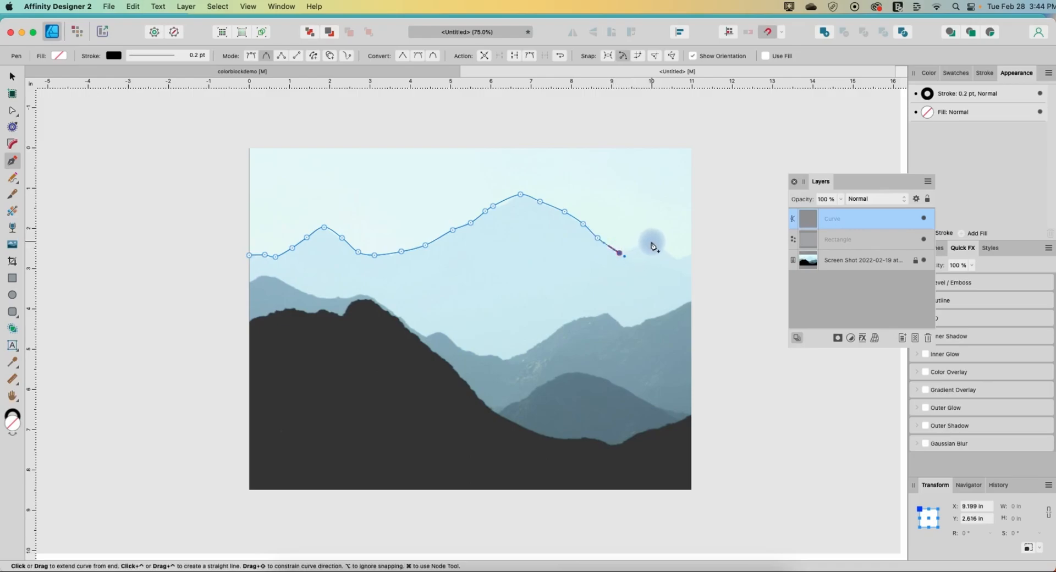
left_click(651, 241)
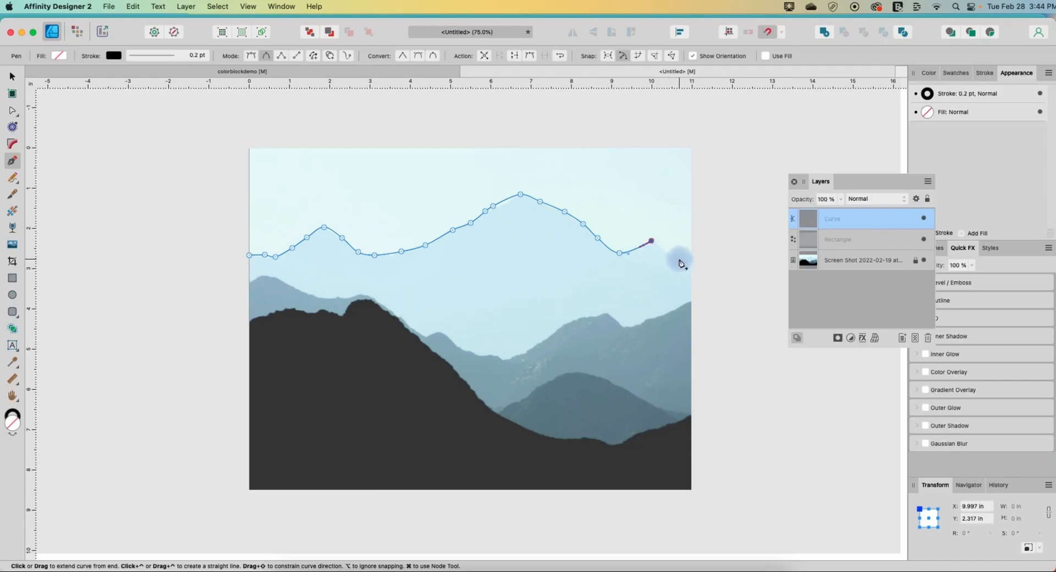
left_click(679, 260)
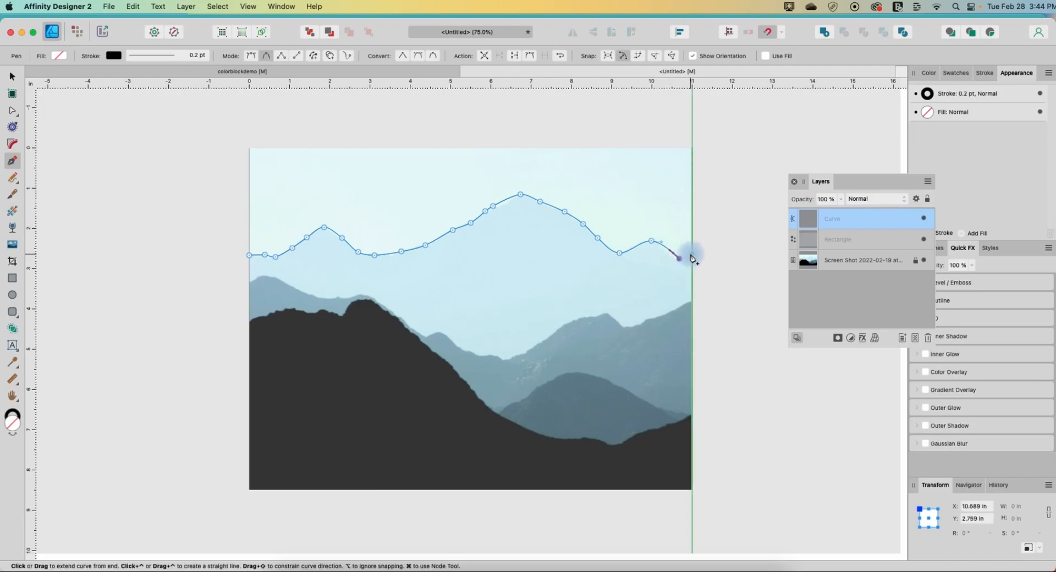
left_click(691, 256)
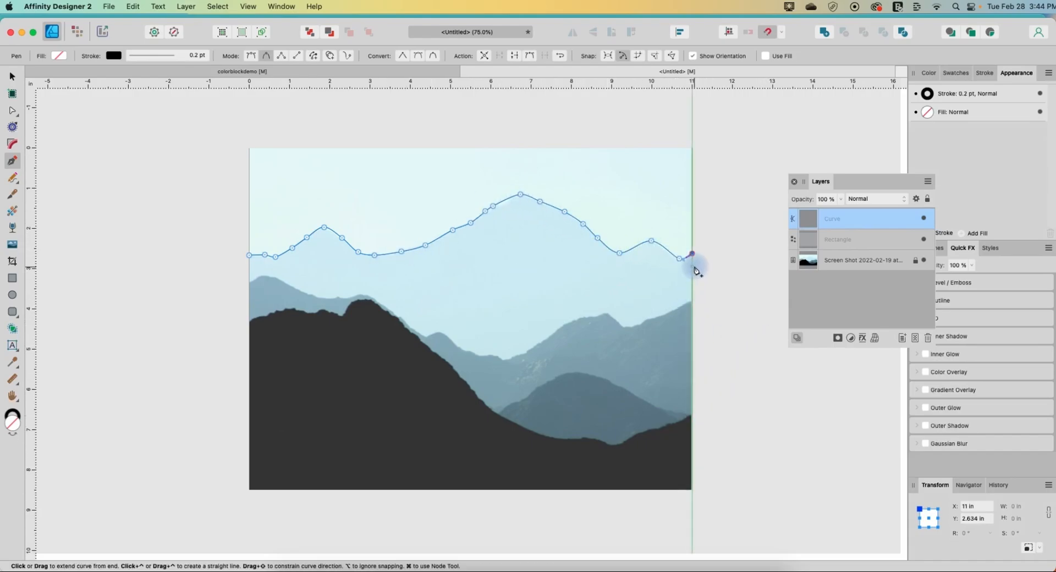
Close the ridge curve through the page's two bottom corners and back to its starting node
left_click(693, 263)
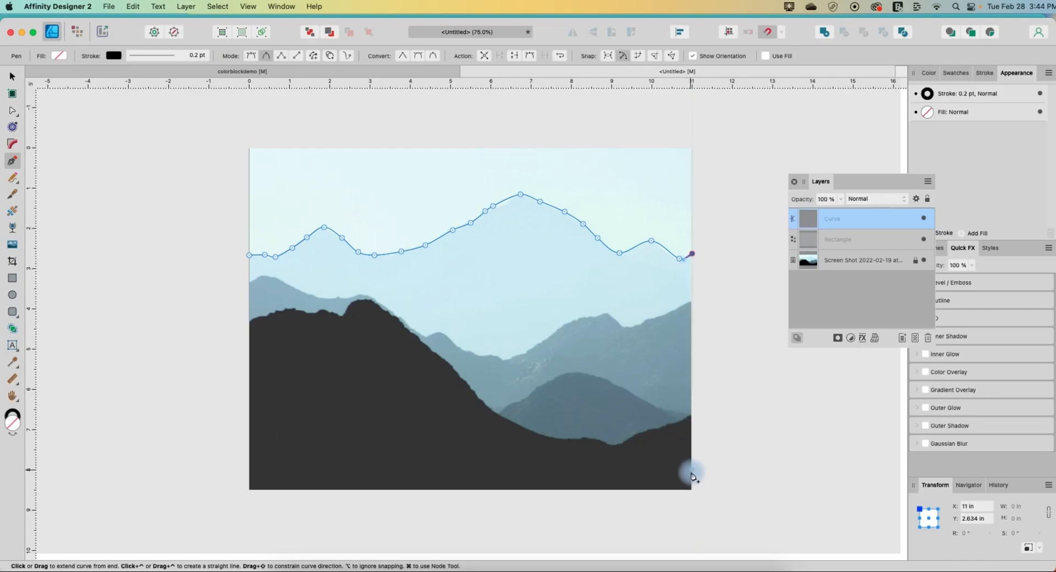
left_click(693, 490)
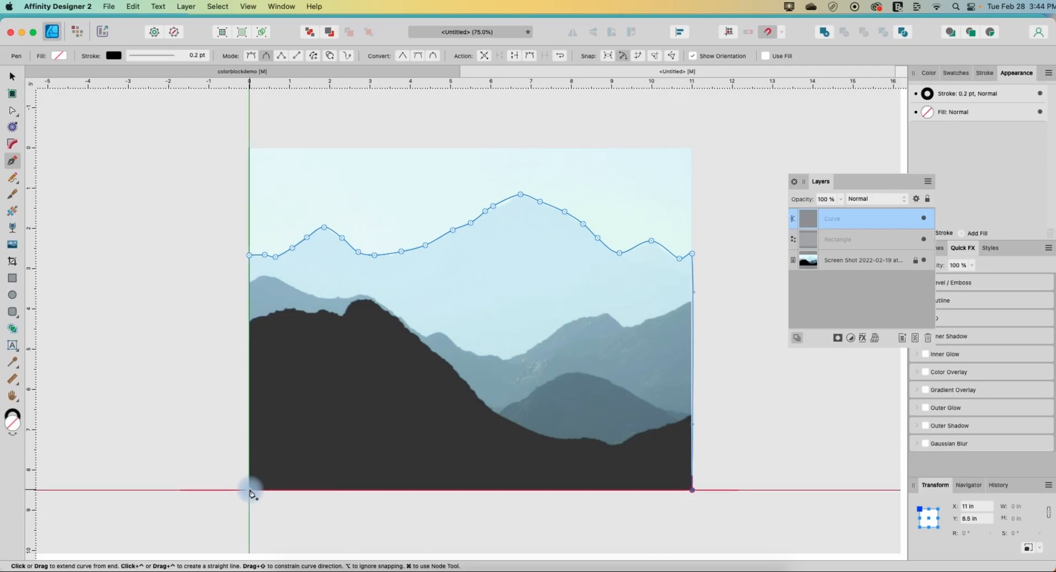
left_click(251, 490)
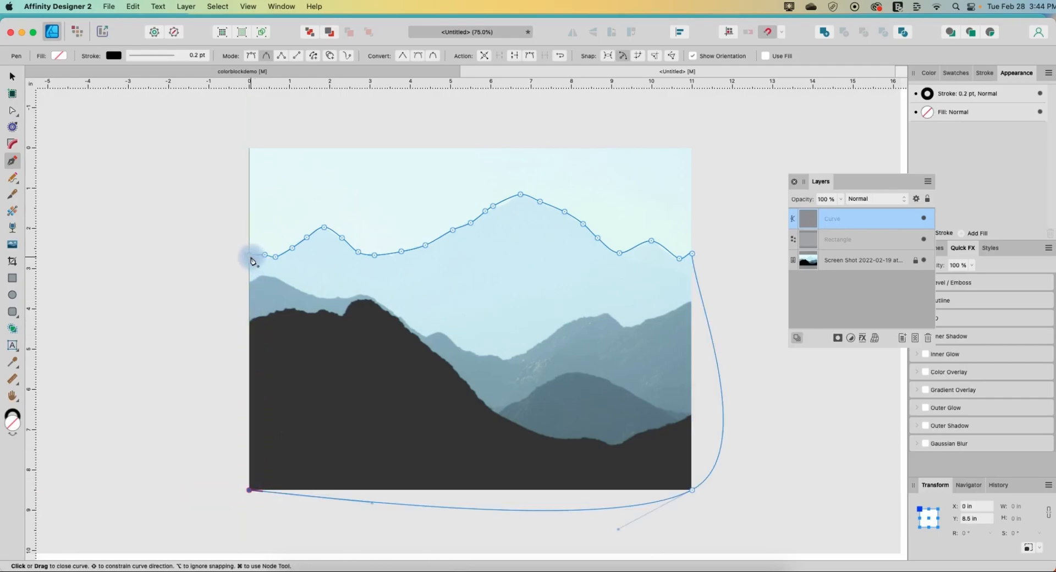
left_click(251, 258)
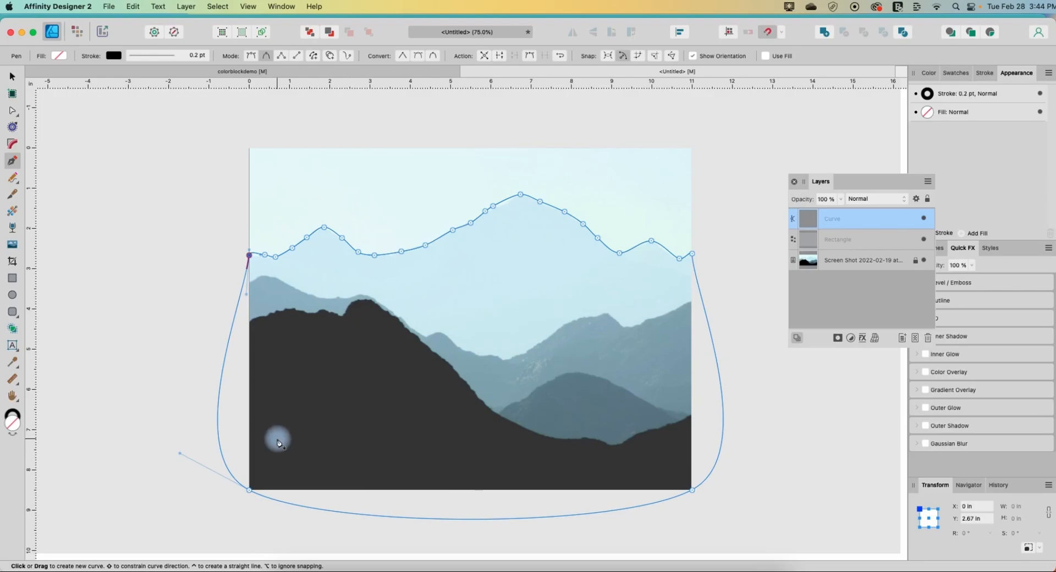
Convert the shape's two bottom corner nodes to sharp and adjust the side handles so its sides follow the page edges
left_click(13, 111)
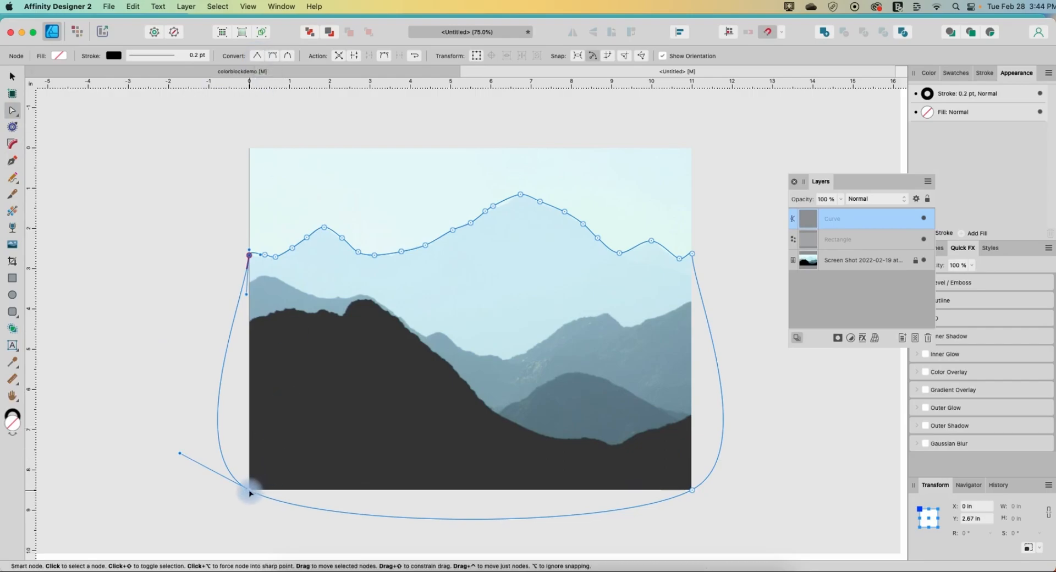
left_click(249, 492)
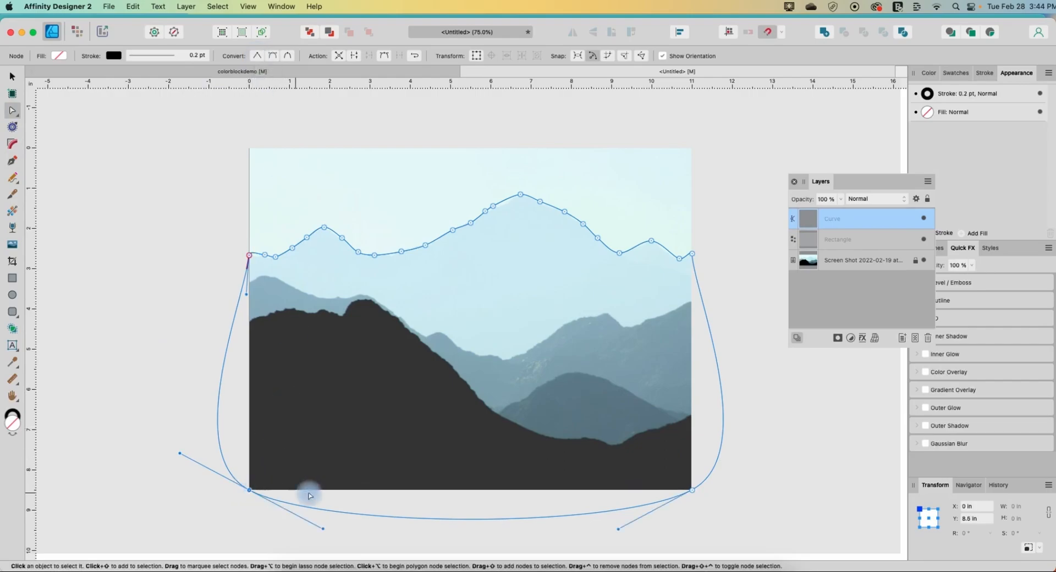
left_click(692, 491, "shift")
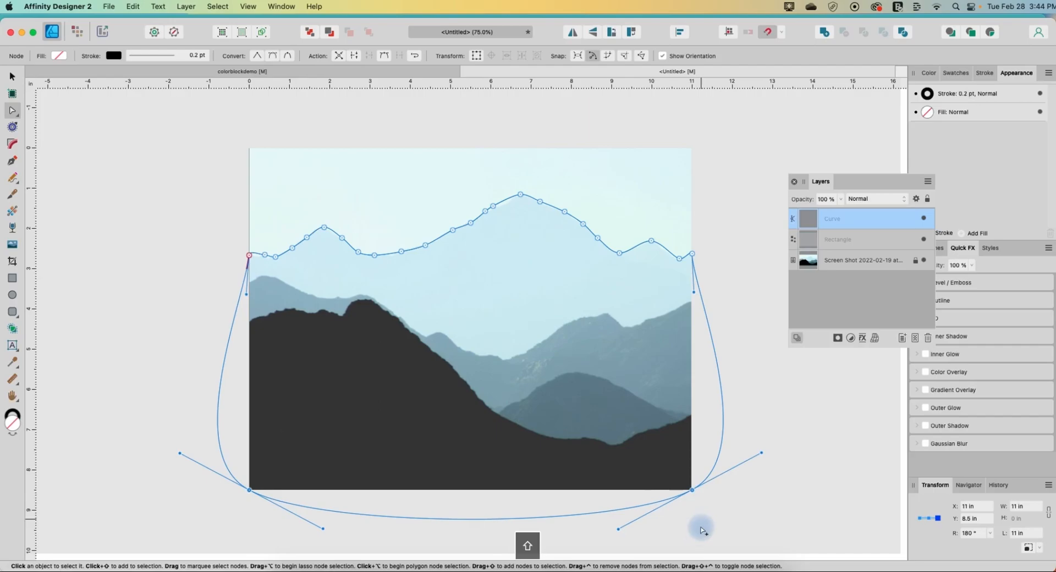
left_click(254, 56)
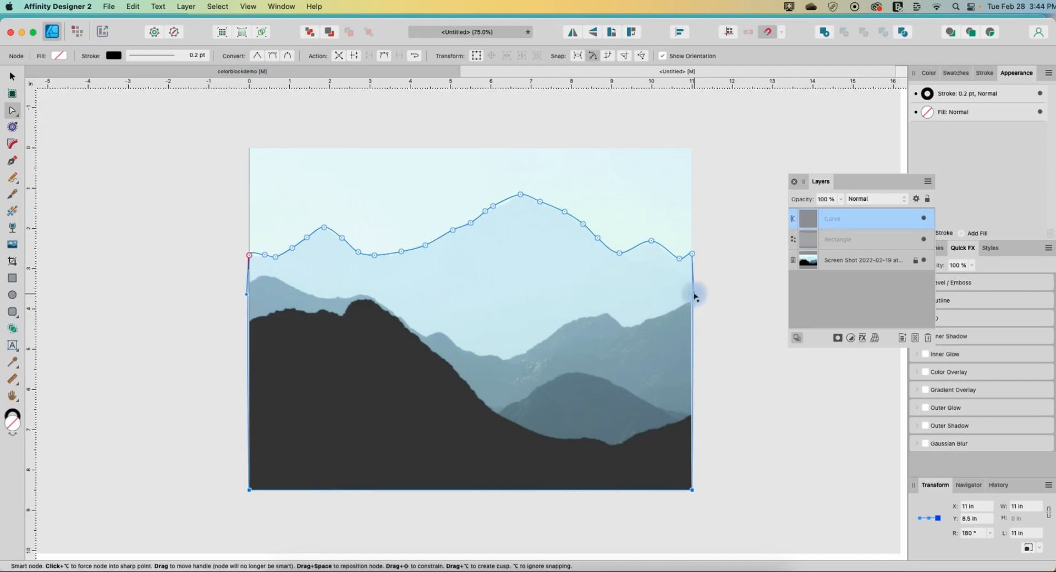
left_click_drag(696, 294, 694, 292)
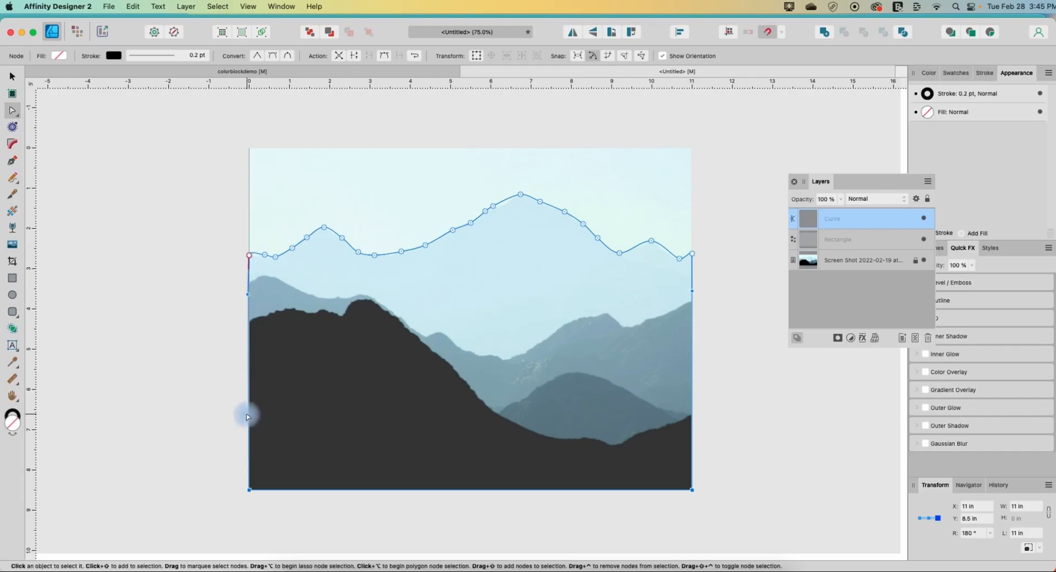
Refine the ridge outline by repositioning nodes near the summit, the right-hand dip and the valley between the peaks to match the photo
left_click(499, 207)
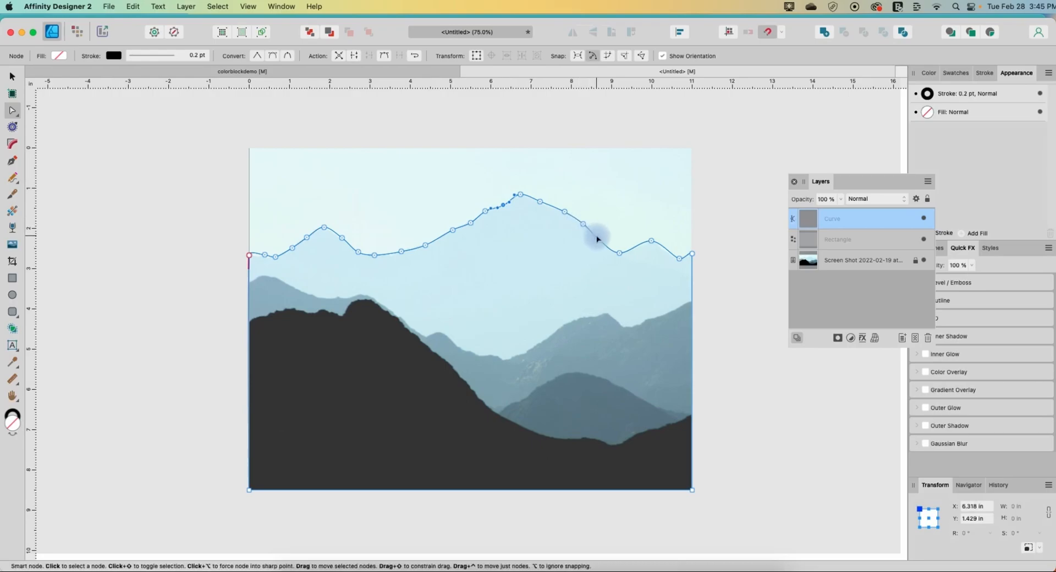
left_click(598, 239)
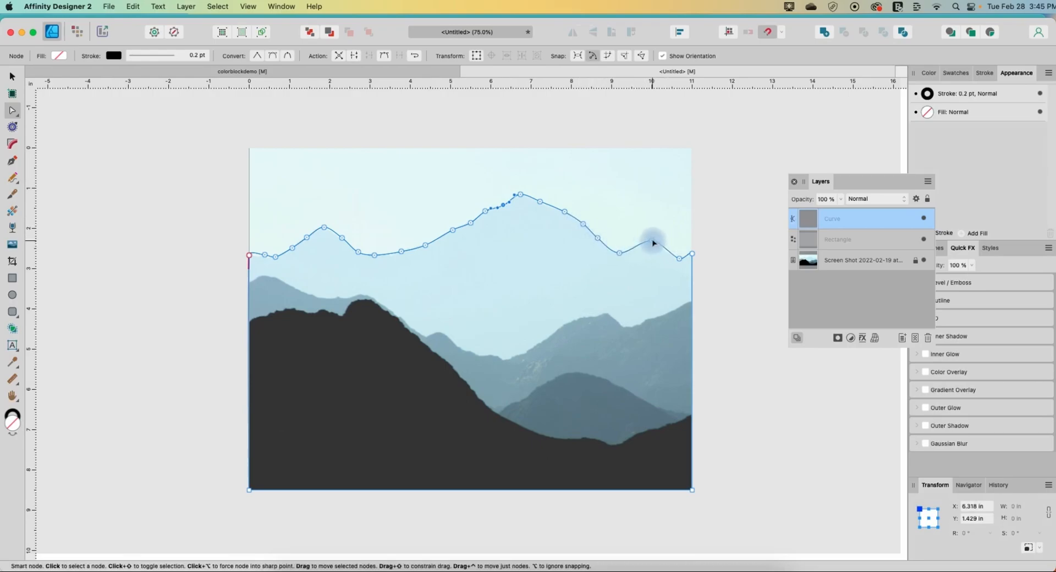
left_click(676, 259)
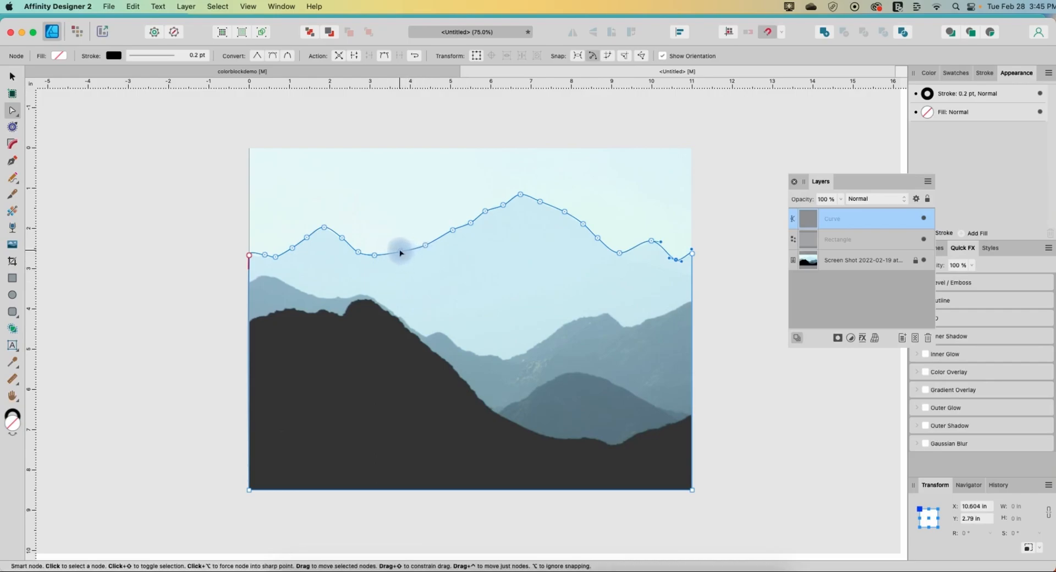
left_click(402, 255)
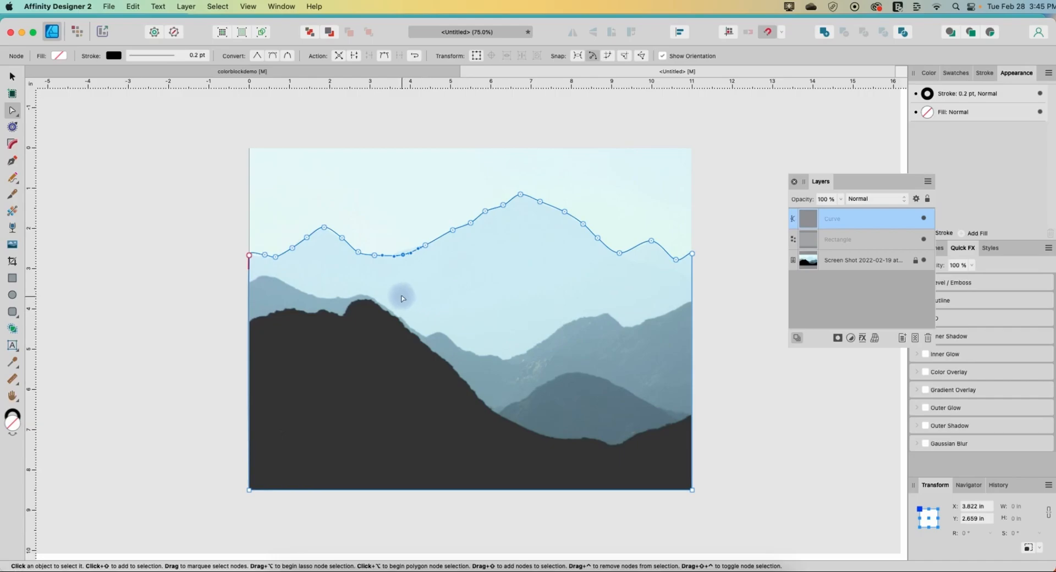
Remove the ridge shape's stroke and fill it with muted blue #8AA0C7
left_click(927, 73)
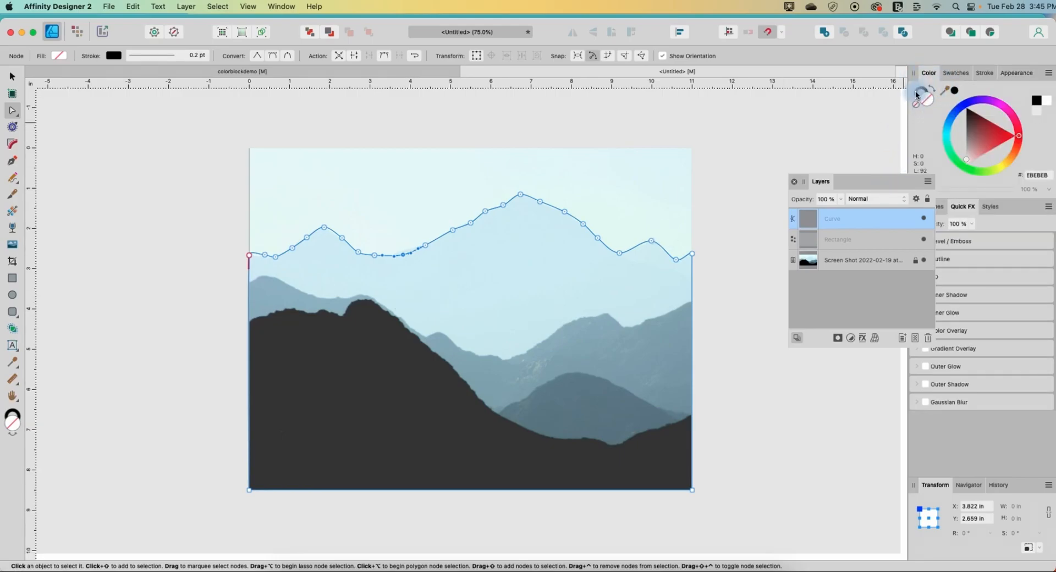
left_click(921, 98)
left_click(918, 94)
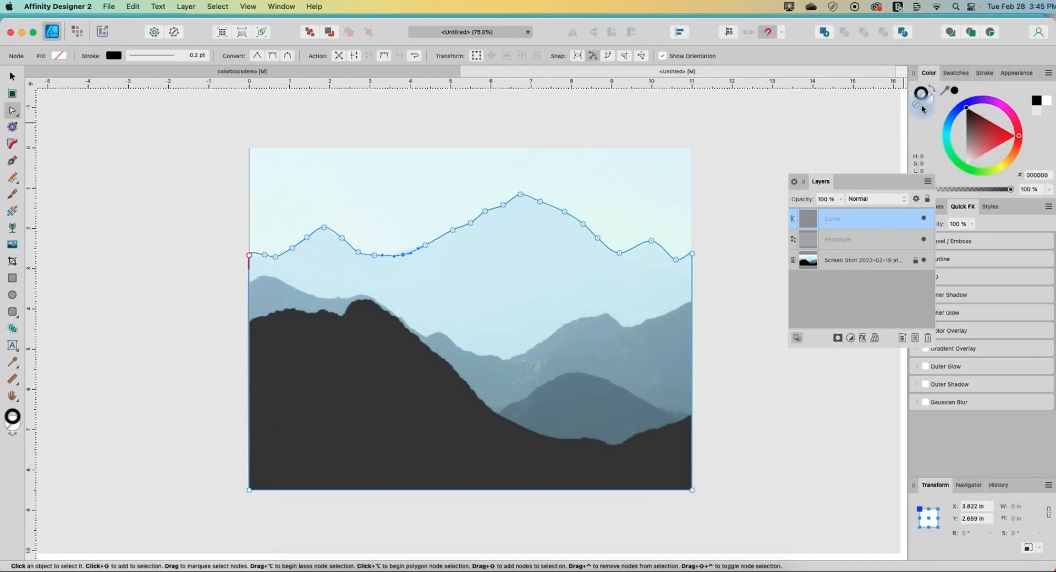
left_click(917, 108)
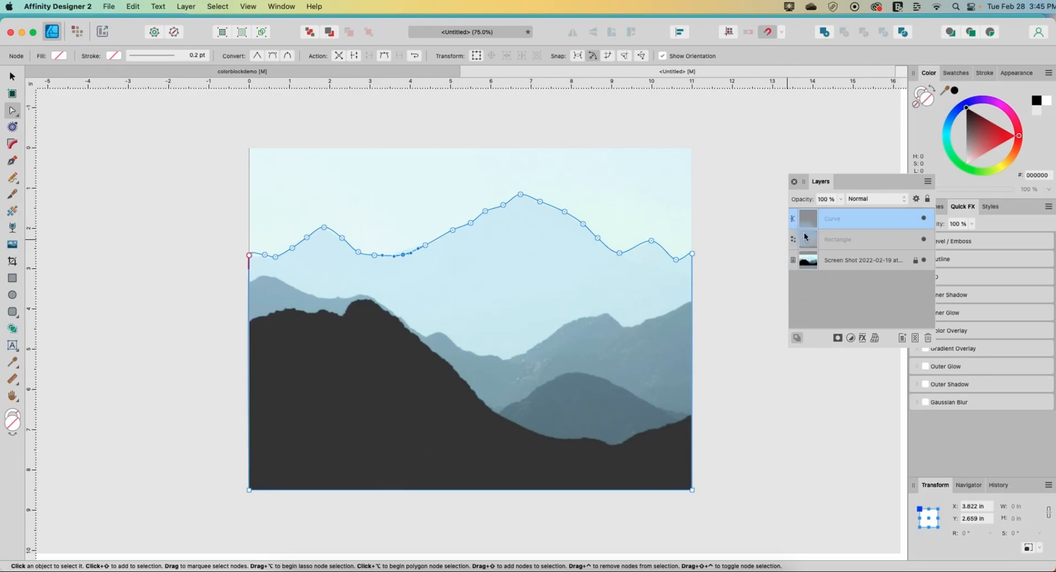
left_click(955, 111)
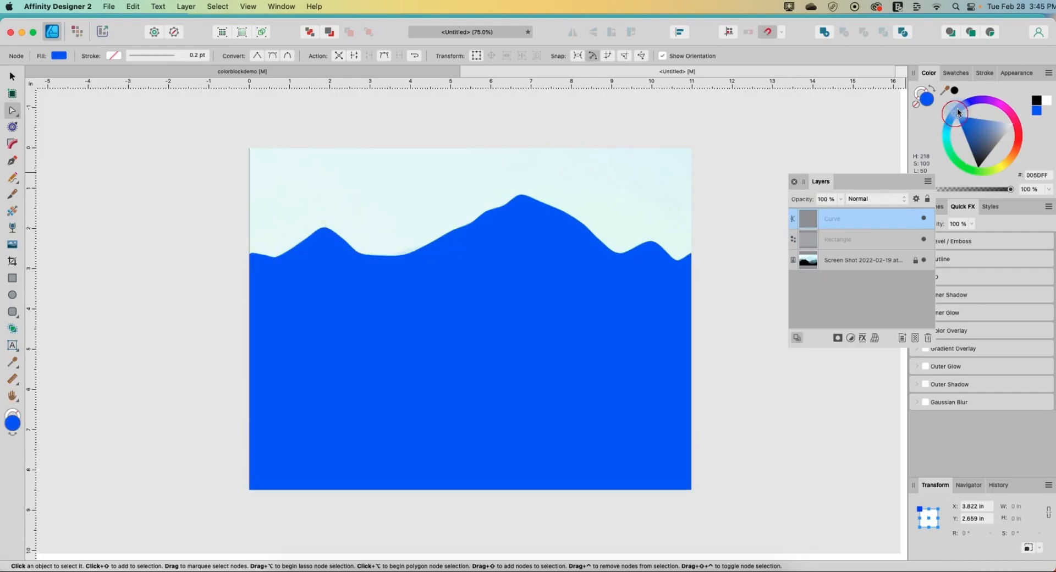
left_click_drag(971, 142, 991, 130)
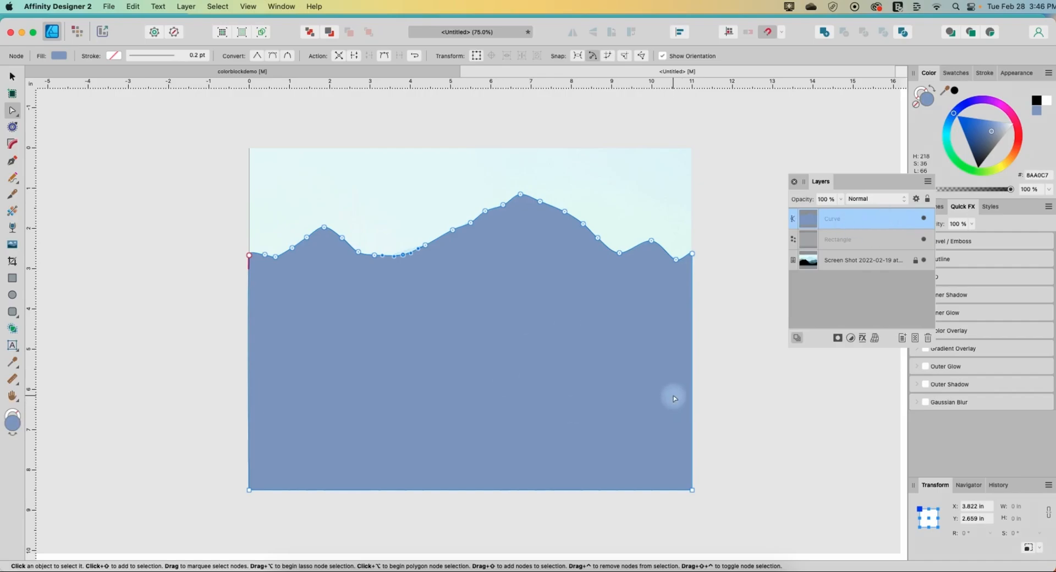
Move the floating Layers panel closer to the page and select the blue mountain curve's layer
left_click(1002, 565)
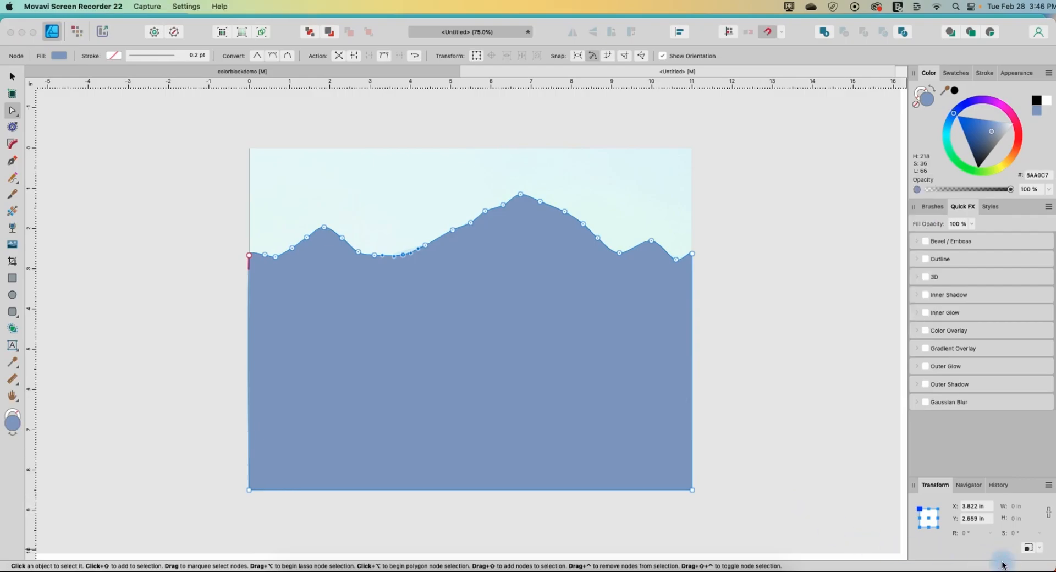
left_click(827, 365)
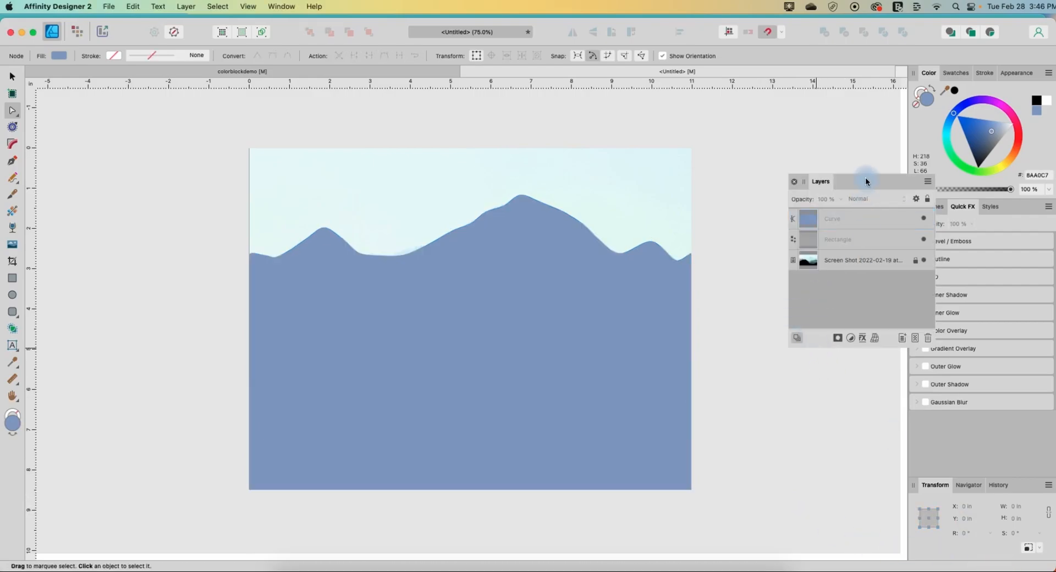
left_click_drag(865, 176, 797, 191)
mouse_move(784, 231)
left_mouse_down()
mouse_move(744, 264)
mouse_move(763, 227)
mouse_move(768, 237)
left_mouse_up()
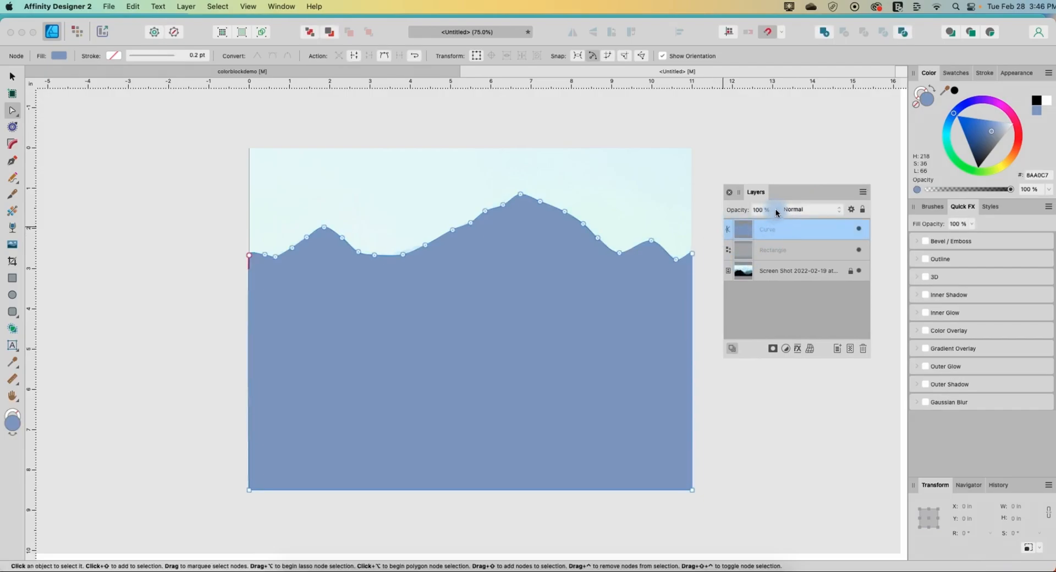
Lower the blue mountain shape's opacity to 25% and start a Pen curve tracing the second ridge from the left page edge past the dark peak
left_click(775, 210)
left_click_drag(775, 221, 705, 222)
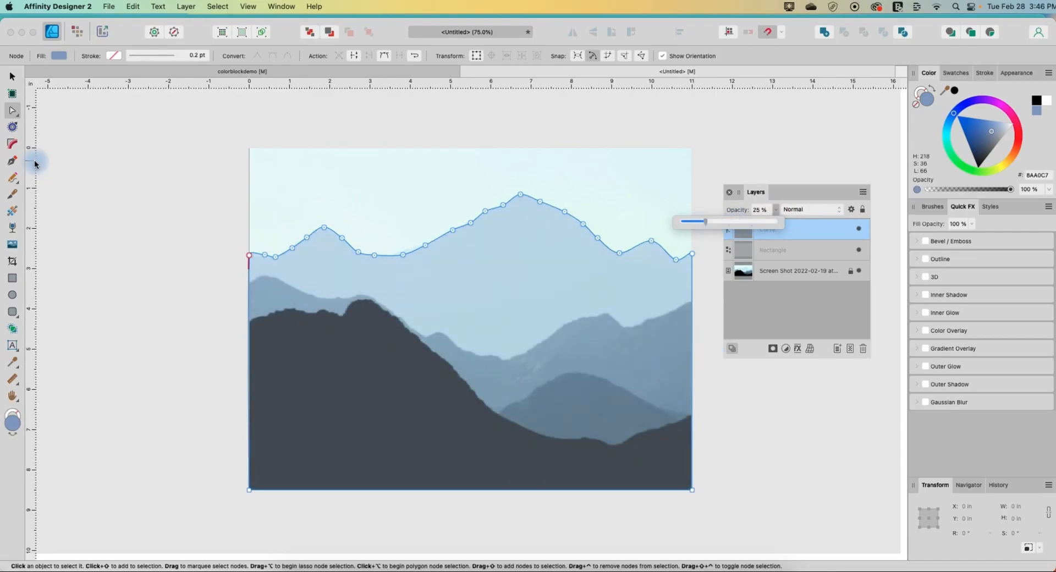
left_click(12, 161)
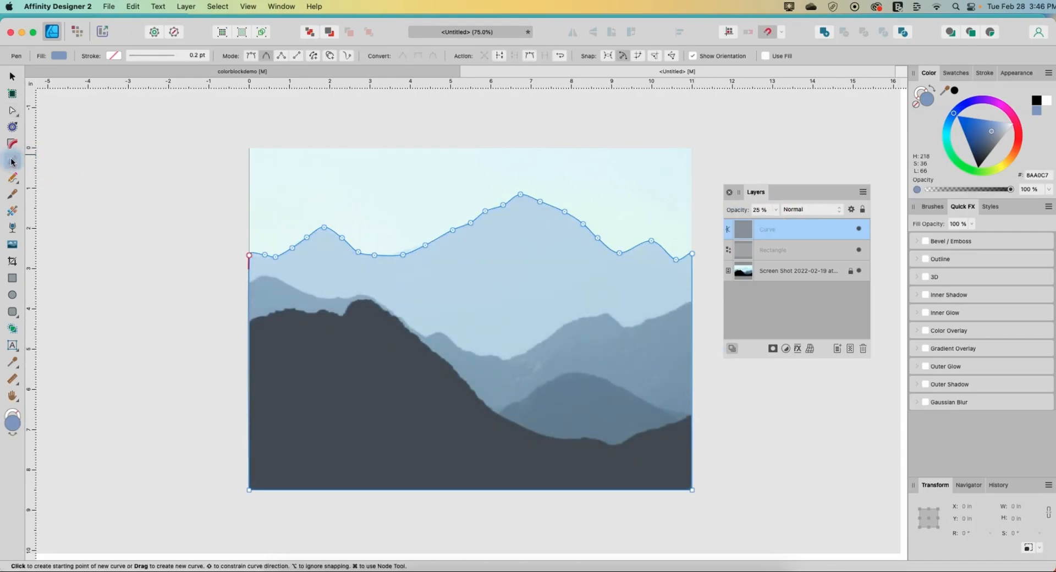
left_click(248, 283)
left_click(265, 276)
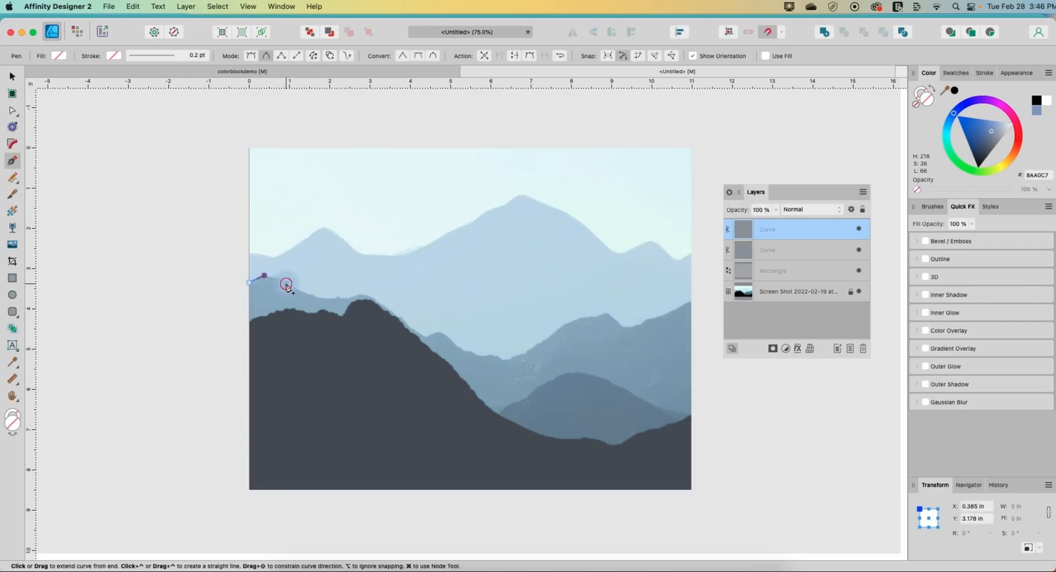
left_click(286, 284)
left_click(320, 296)
left_click(356, 295)
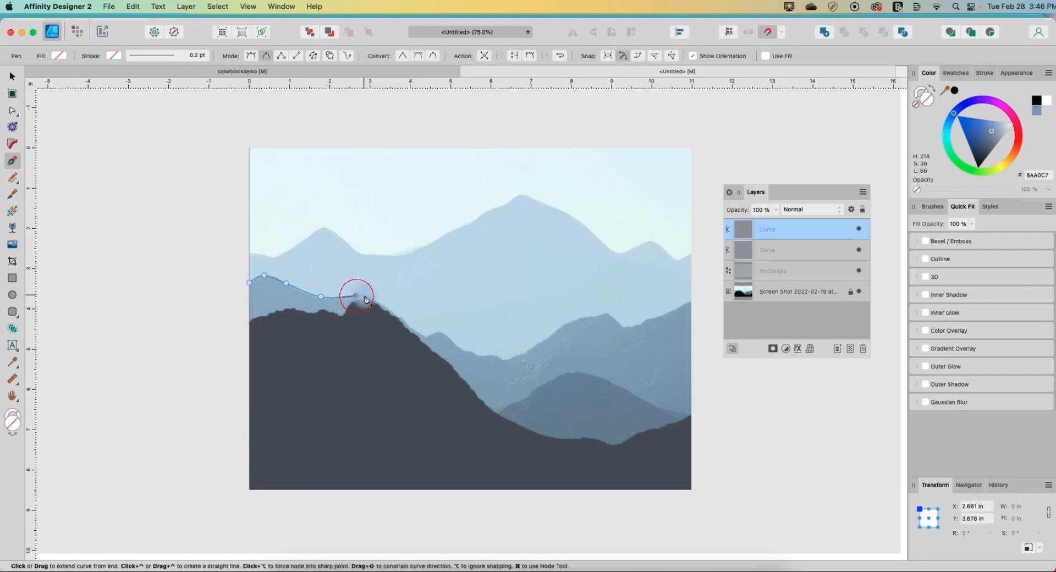
left_click(376, 297)
left_click(410, 324)
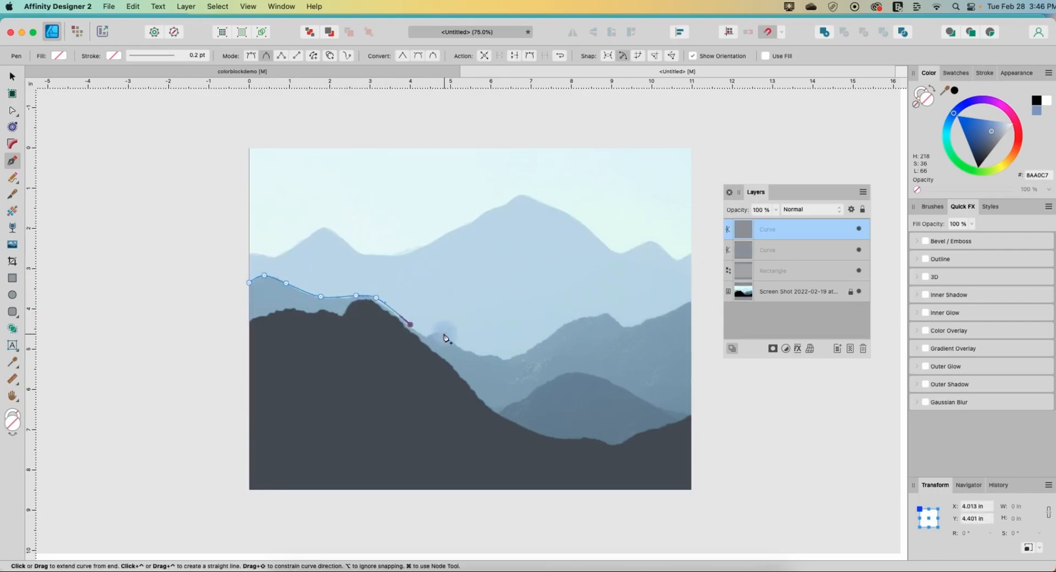
Continue the second ridge's curve over the small bump, through the central valley and up the start of the right-hand slope
left_click(424, 338)
left_click(441, 331)
left_click(459, 347)
left_click(478, 353)
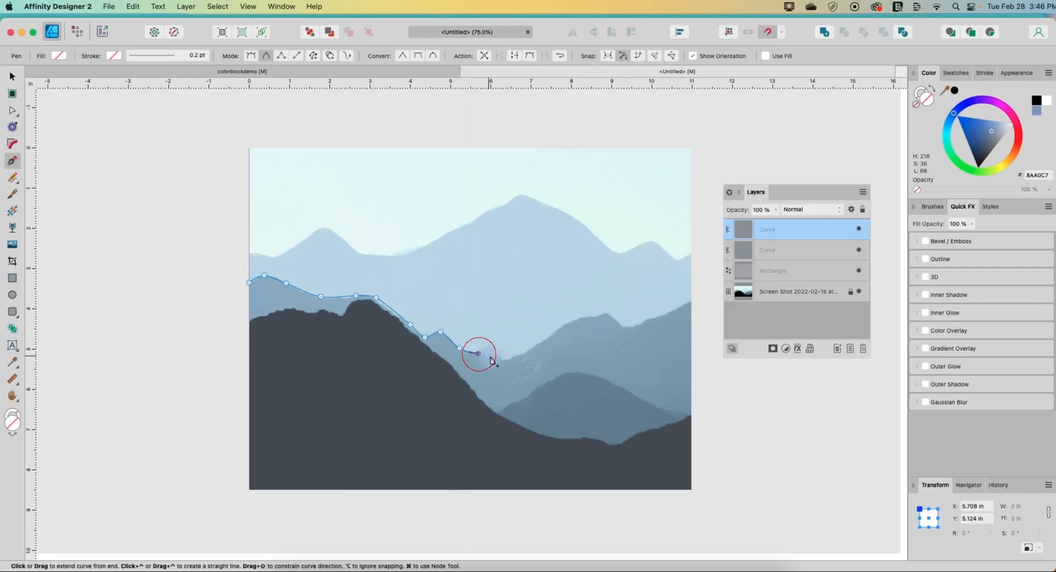
left_click(506, 359)
left_click(540, 342)
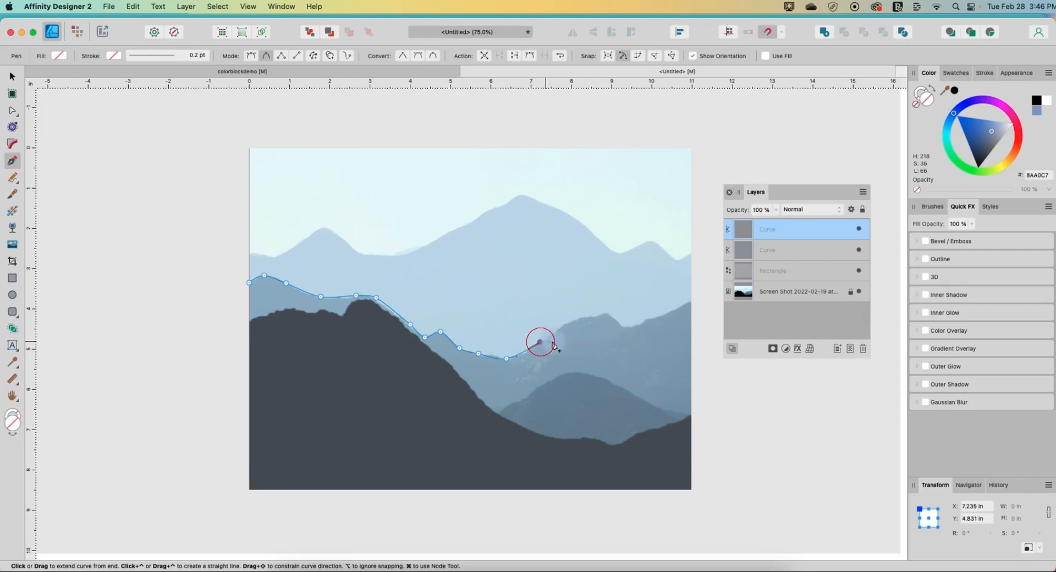
Trace the rest of the second ridge over its right-hand peak and the following dip to the right page edge
left_click(567, 319)
left_click(595, 318)
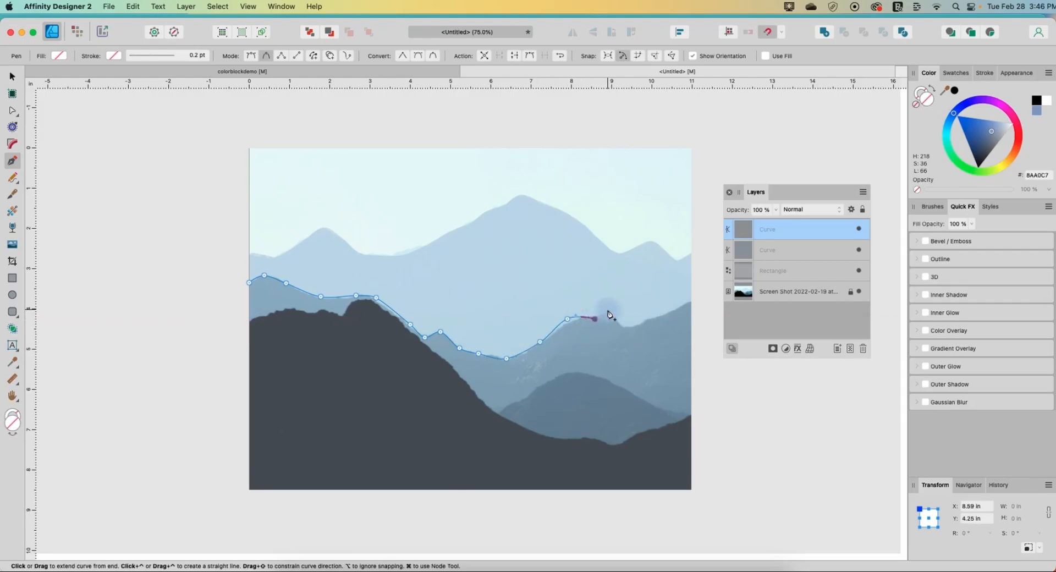
left_click(607, 312)
left_click(622, 326)
left_click(642, 319)
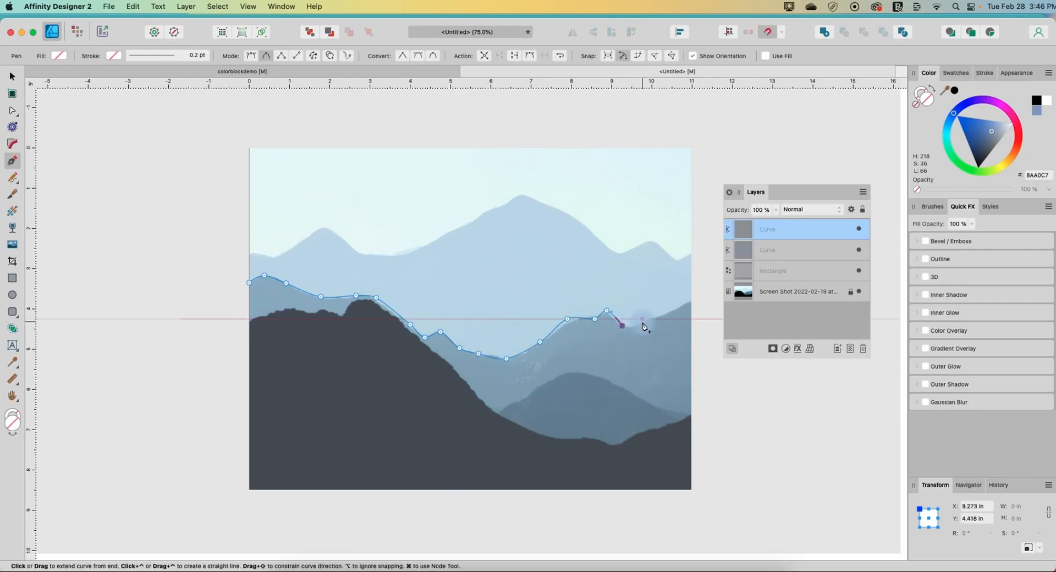
left_click(663, 312)
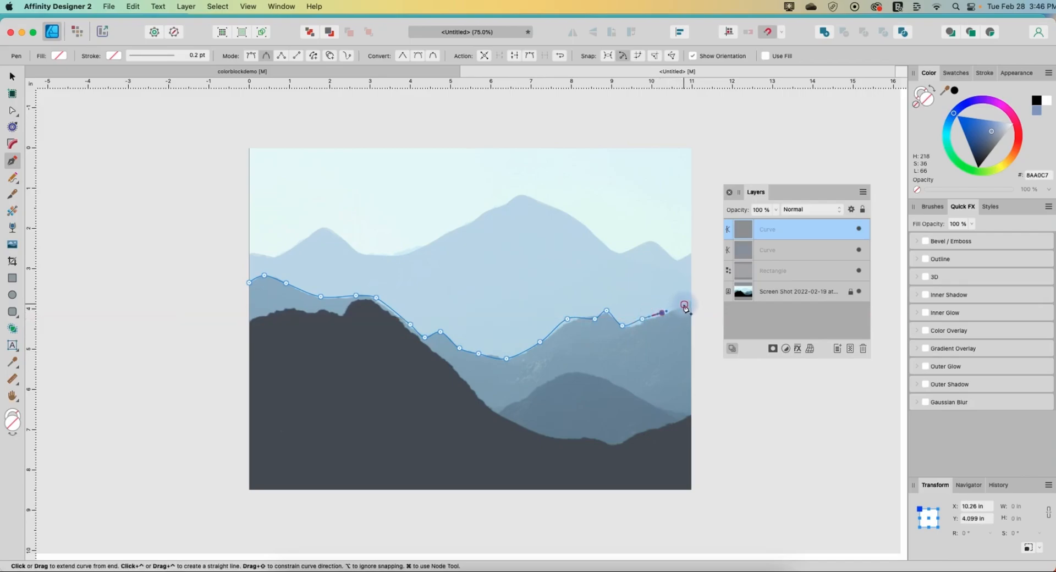
left_click(685, 305)
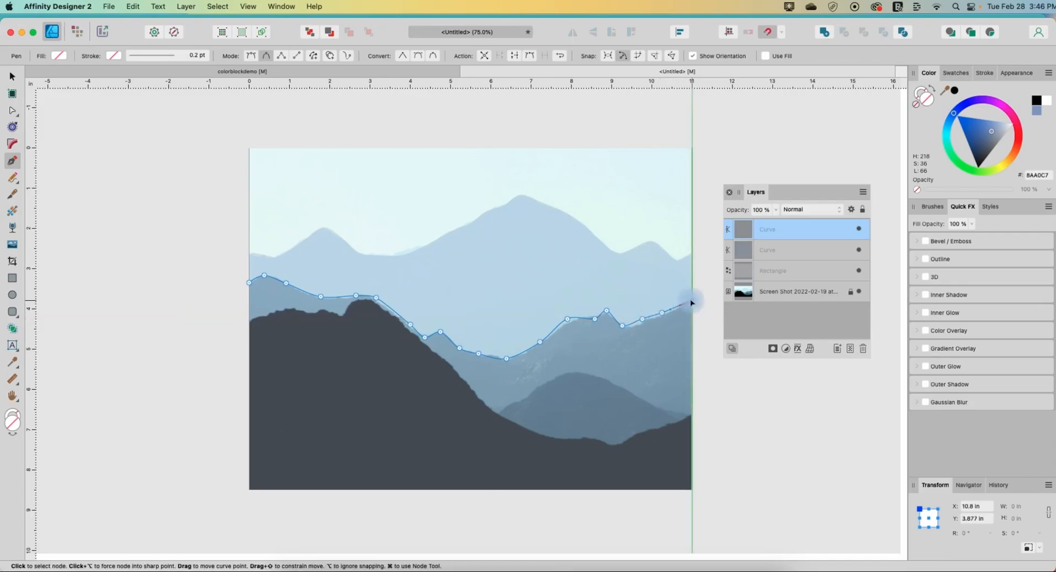
left_click(692, 300)
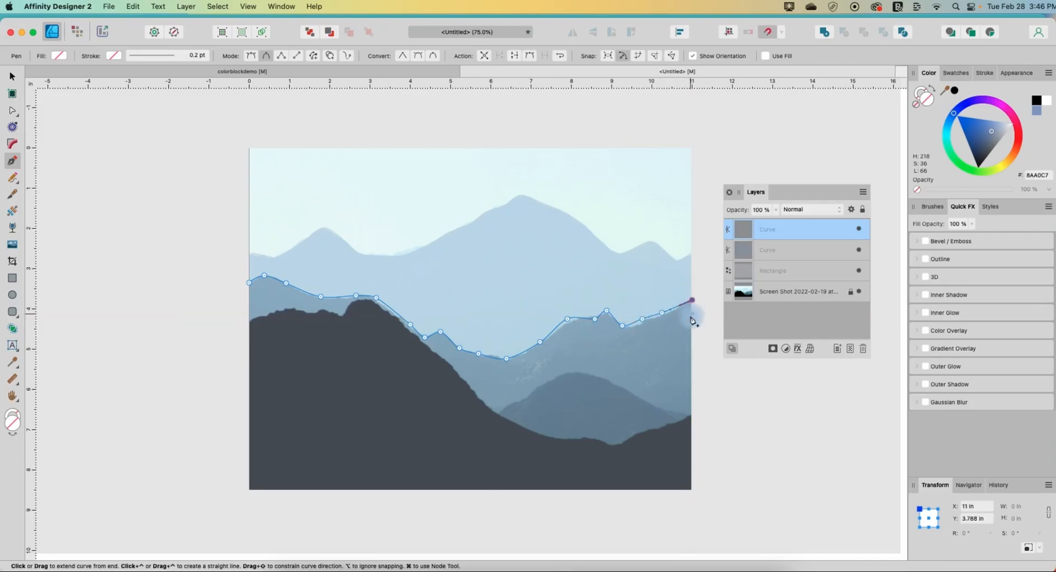
Close the second ridge shape through the page's two bottom corners back to its starting node
left_click(692, 490)
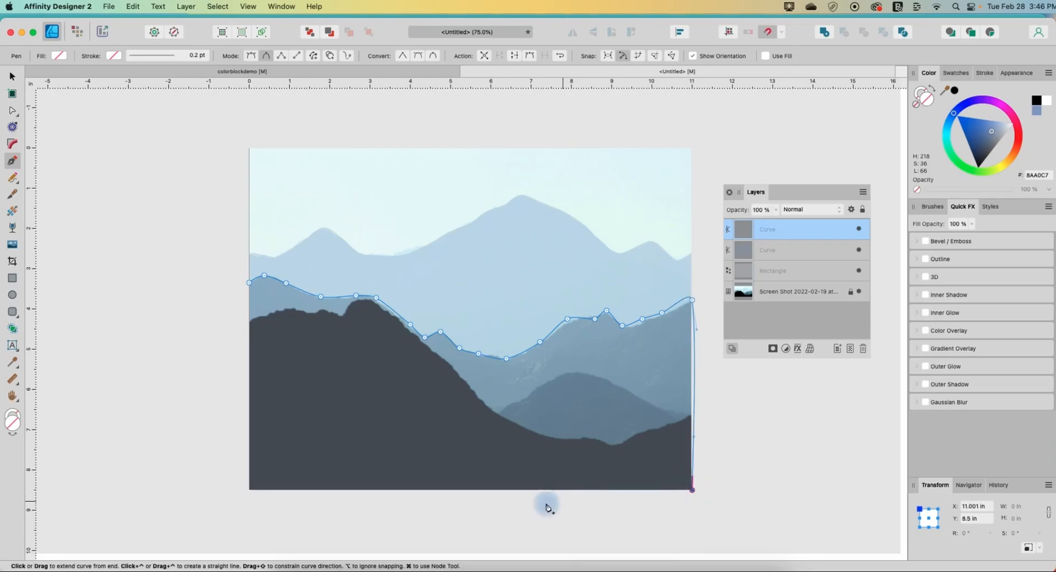
left_click(250, 490)
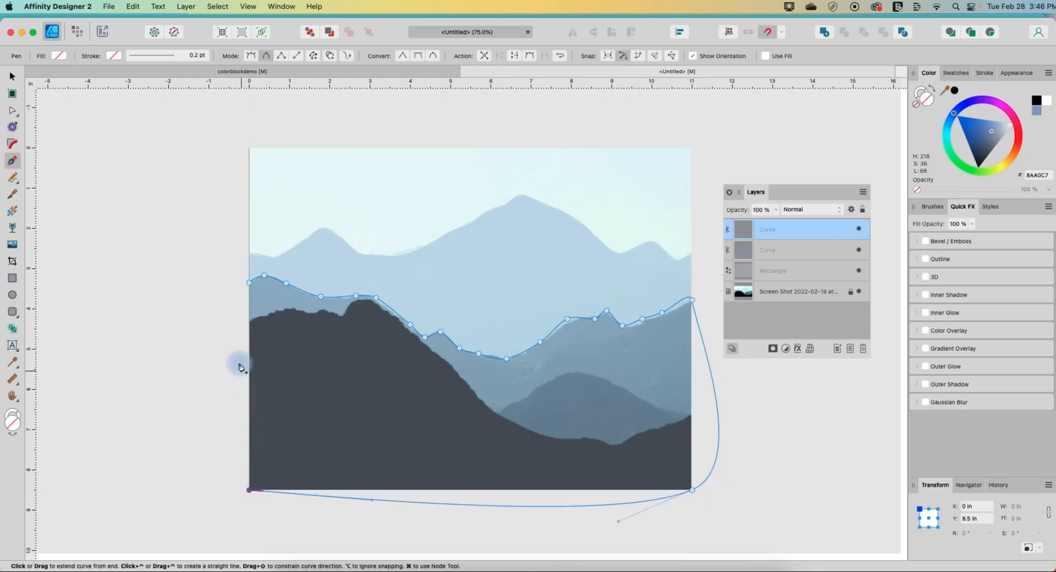
left_click(251, 283)
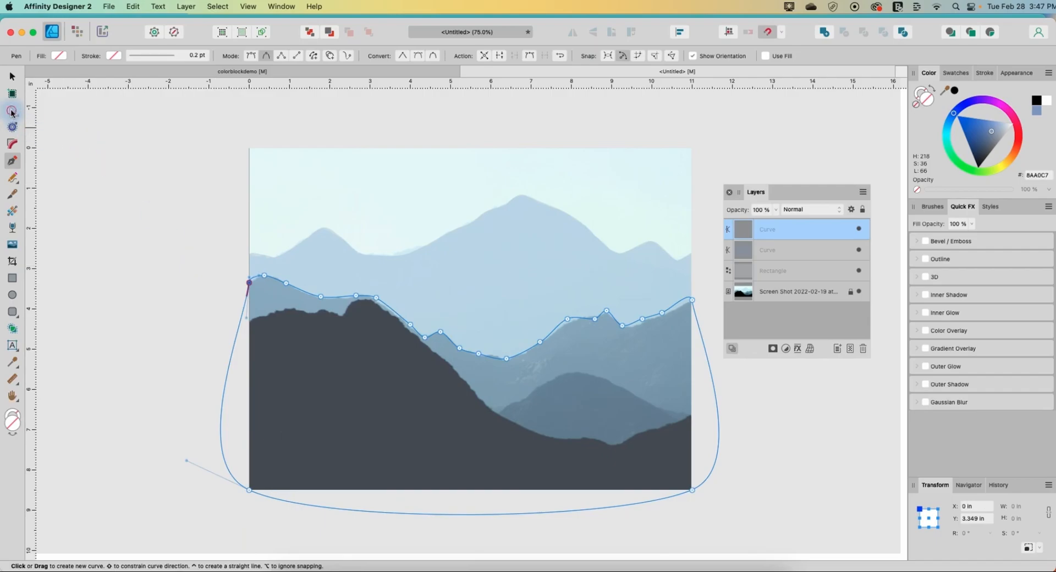
Convert the second ridge's two bottom corner nodes to sharp and align the right-hand handle with the page edge
left_click(12, 111)
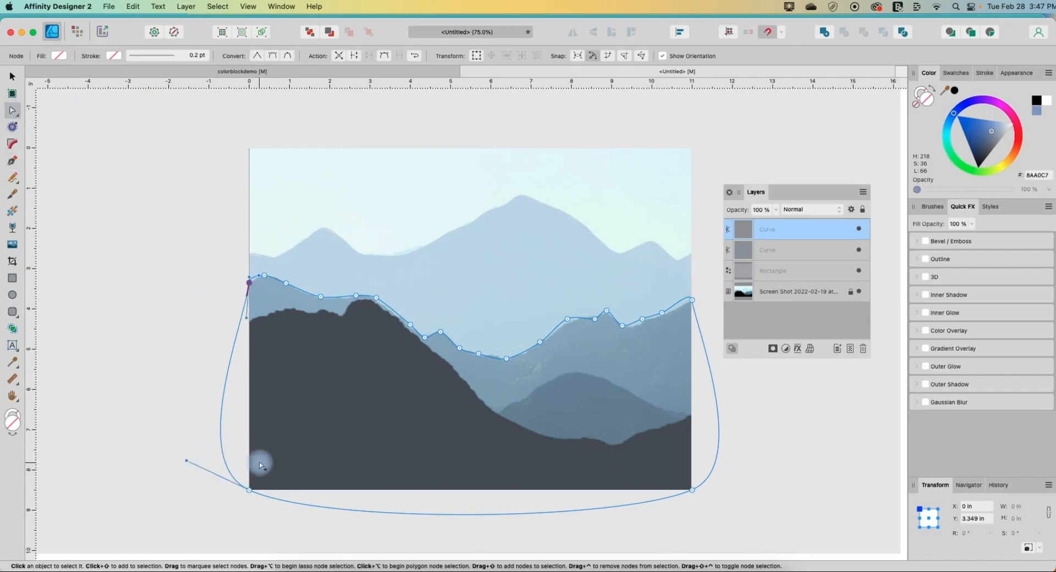
left_click(249, 489, "shift")
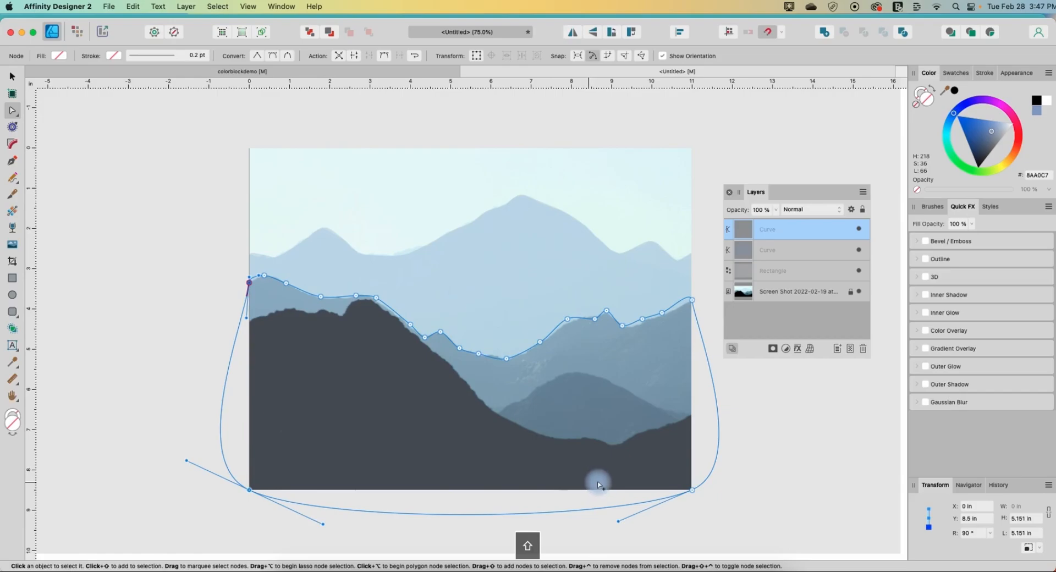
left_click(692, 490, "shift")
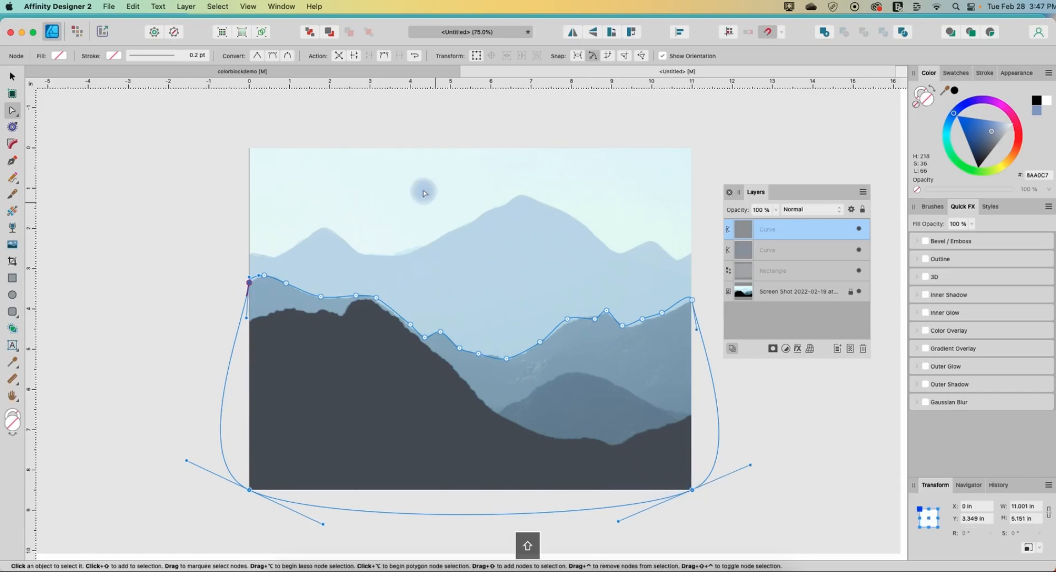
left_click(256, 56)
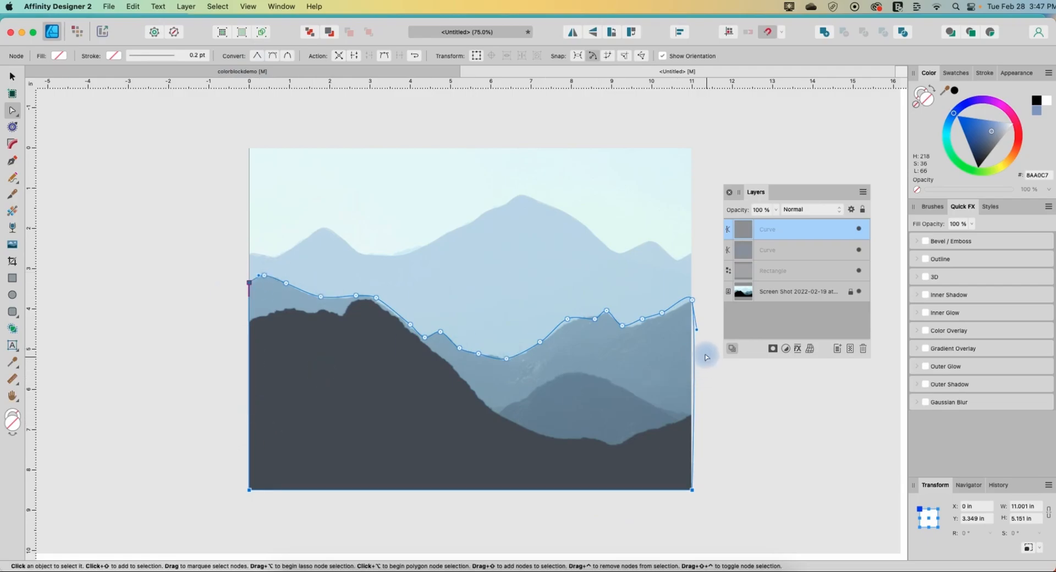
left_click_drag(698, 333, 694, 334)
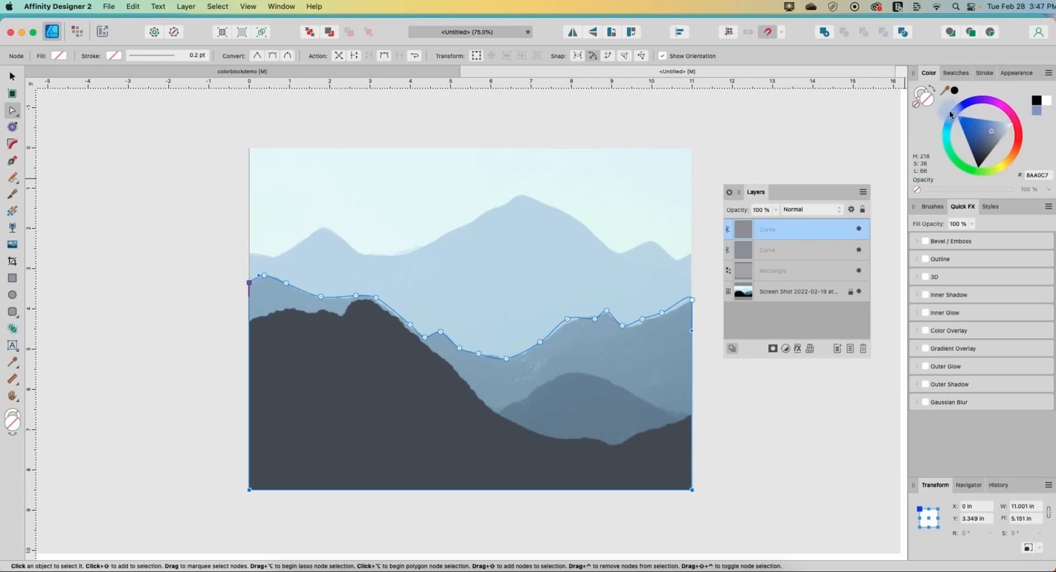
Fill the second ridge shape with grey-blue #8491A8 and lower its layer opacity to 25%
left_click_drag(987, 134, 992, 136)
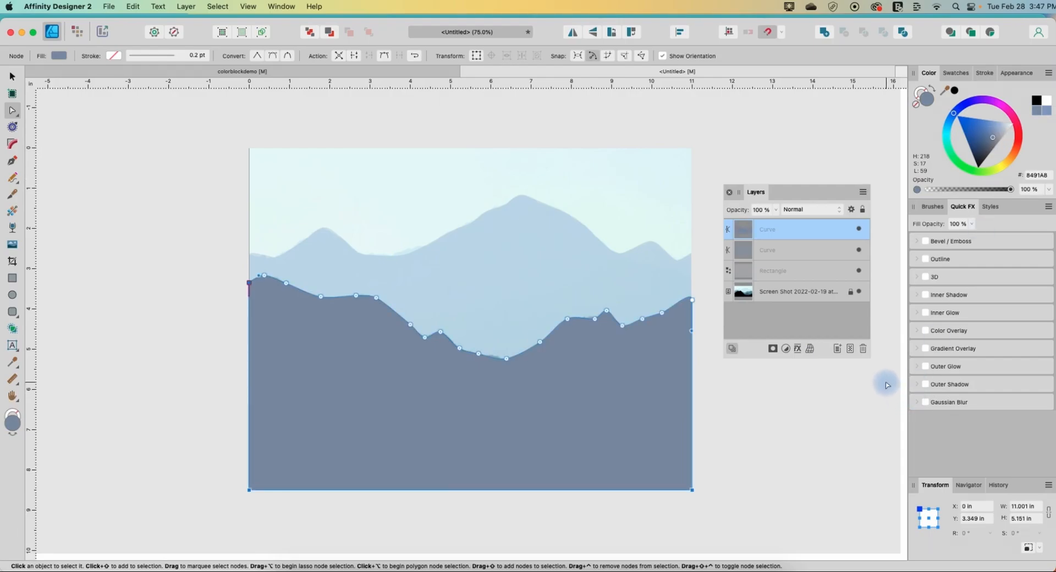
left_click(776, 207)
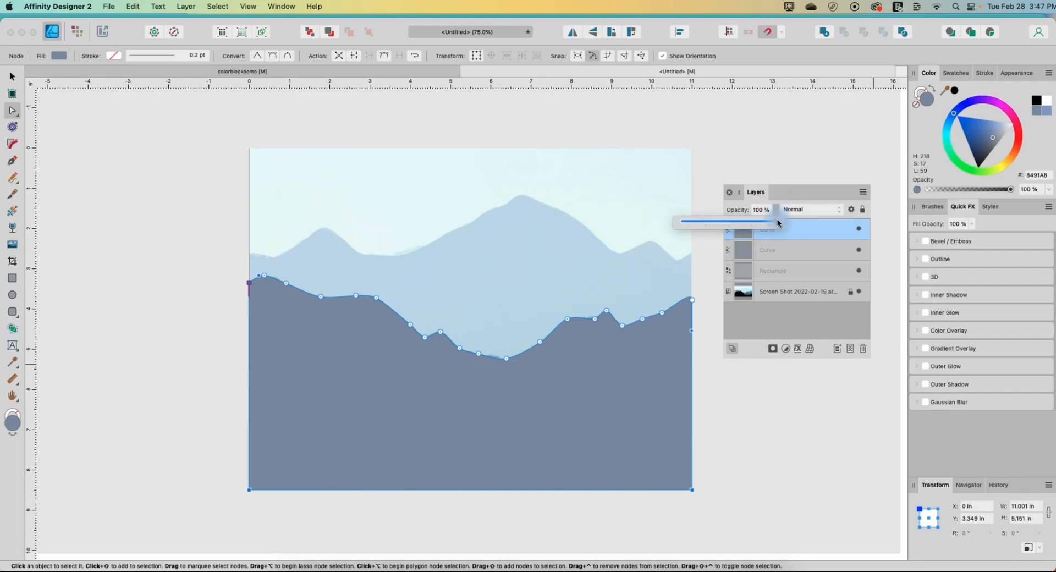
left_click_drag(776, 220, 704, 224)
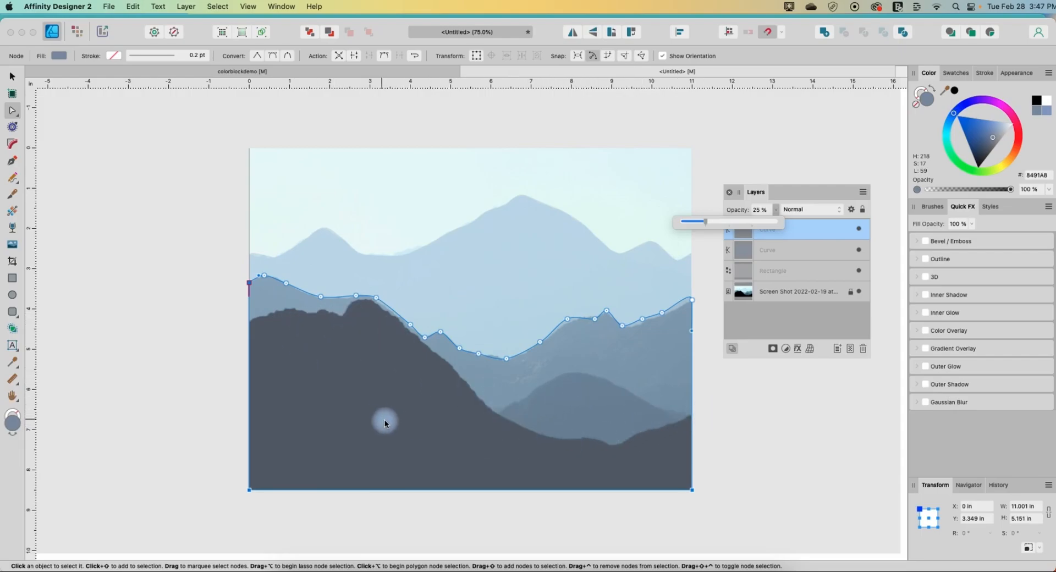
Trace the dark foreground ridge with the Pen tool from the left page edge over its peak and down the long slope
left_click(12, 160)
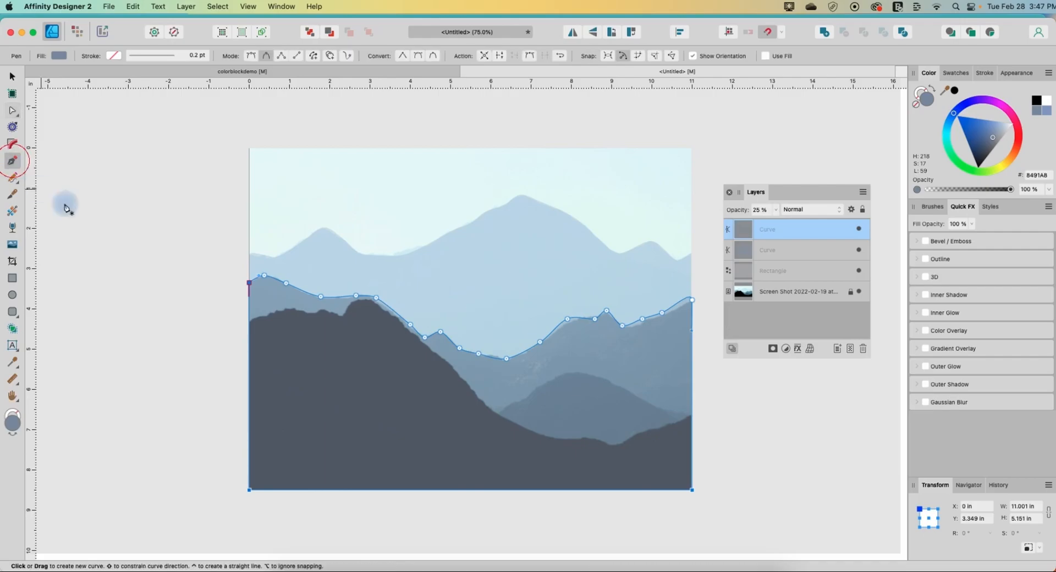
left_click(249, 319)
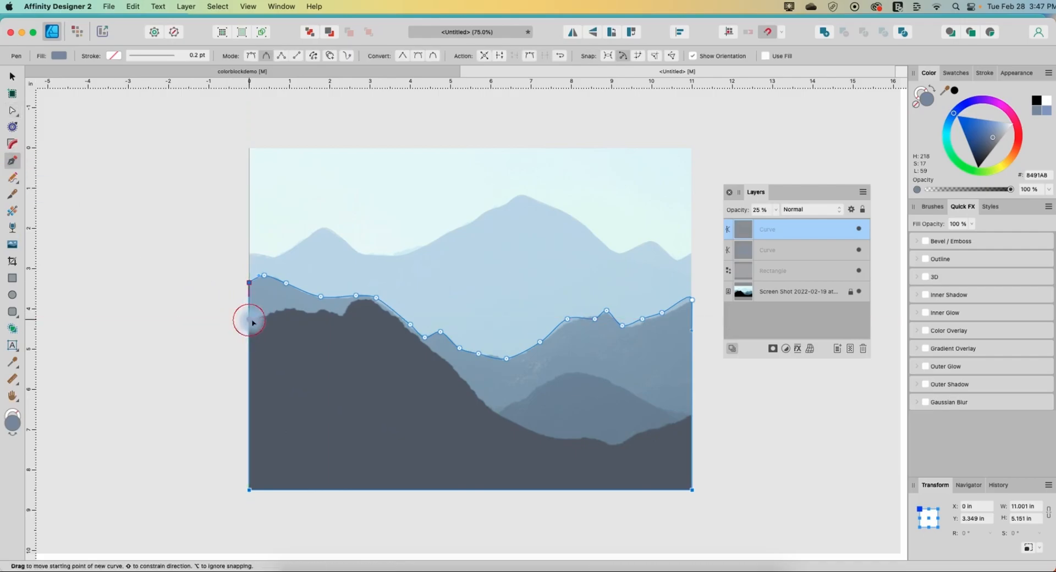
left_click(276, 310)
left_click_drag(309, 313, 363, 307)
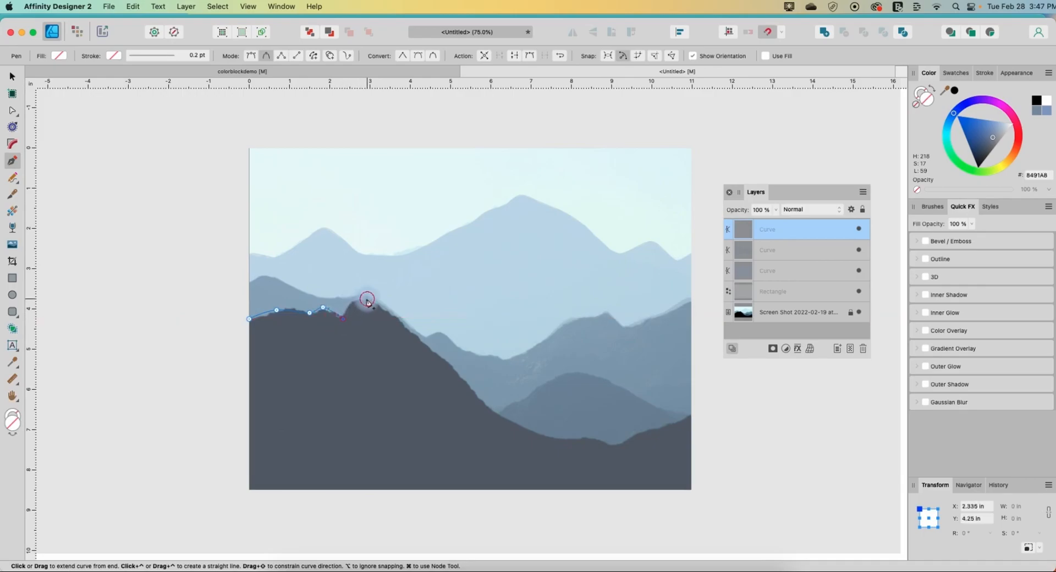
left_click(367, 298)
left_click(392, 319)
left_click(435, 354)
left_click(470, 392)
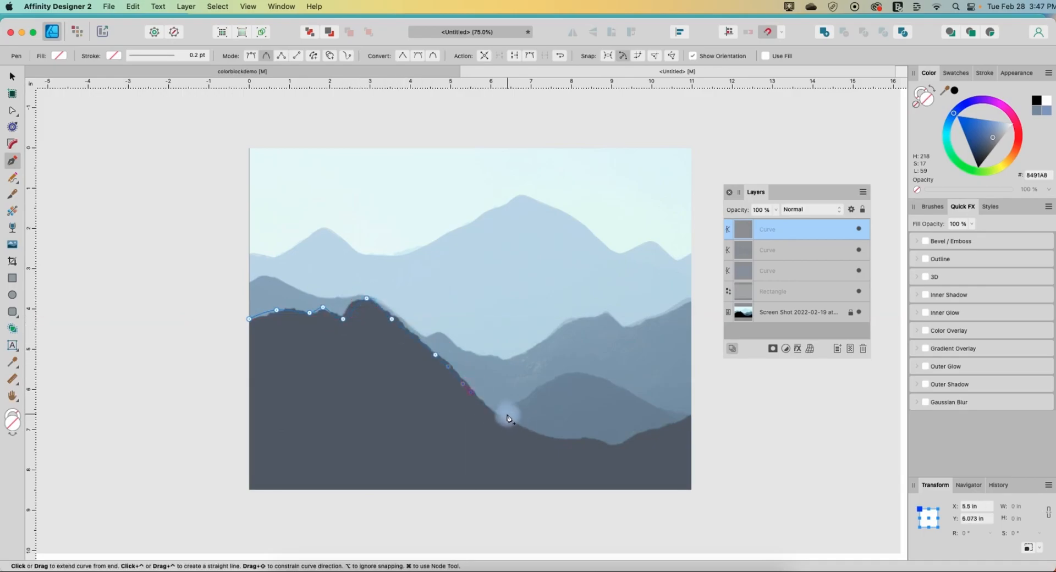
Extend the foreground curve through the low valley and over the rounded hill to the right page edge
left_click(514, 412)
left_click(557, 387)
left_click(613, 393)
left_click(648, 410)
left_click(675, 418)
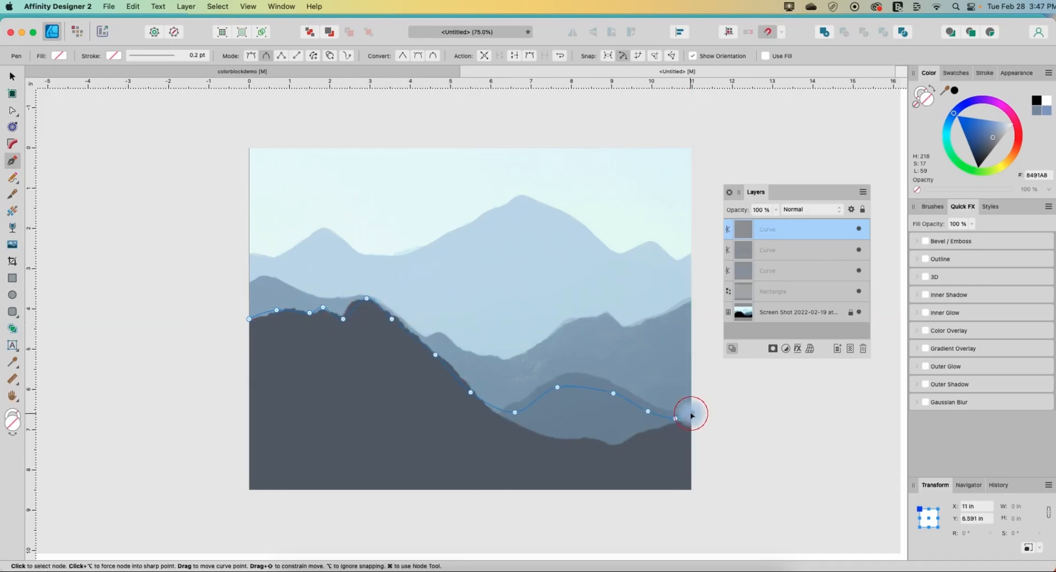
left_click(692, 414)
Close the foreground ridge shape through the page's two bottom corners back to its starting node
left_click_drag(693, 490, 619, 502)
left_click(249, 489)
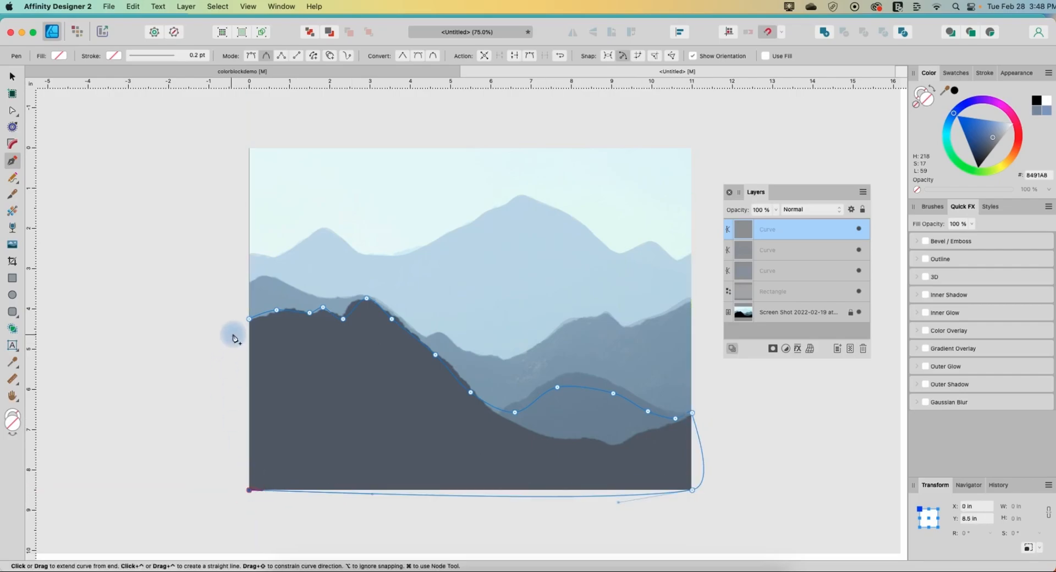
left_click_drag(250, 318, 205, 318)
Convert the foreground shape's two bottom corner nodes to sharp and fill the shape with dark slate blue #546076
left_click(12, 110)
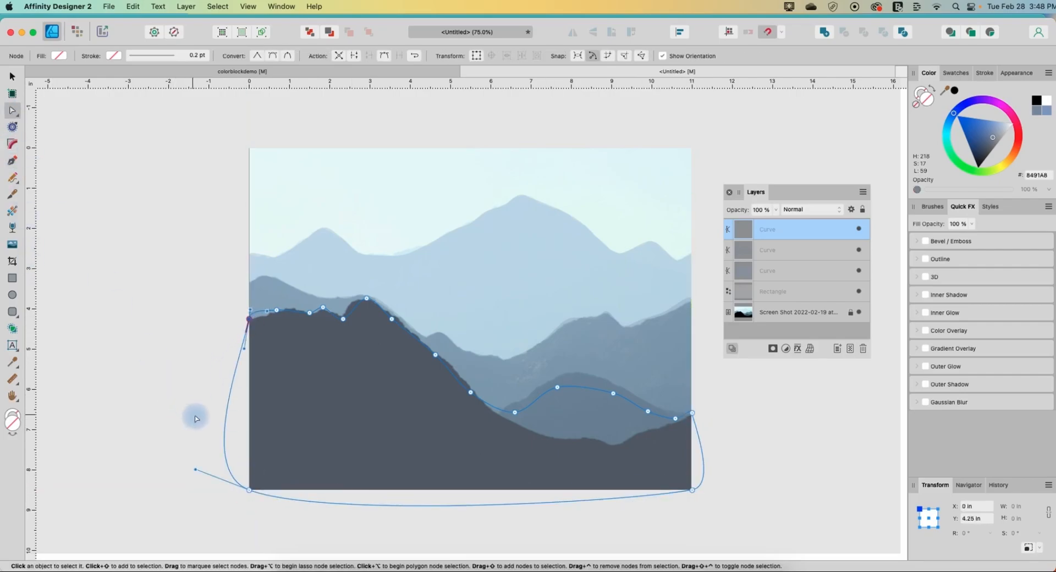
left_click(249, 490)
left_click(693, 489, "shift")
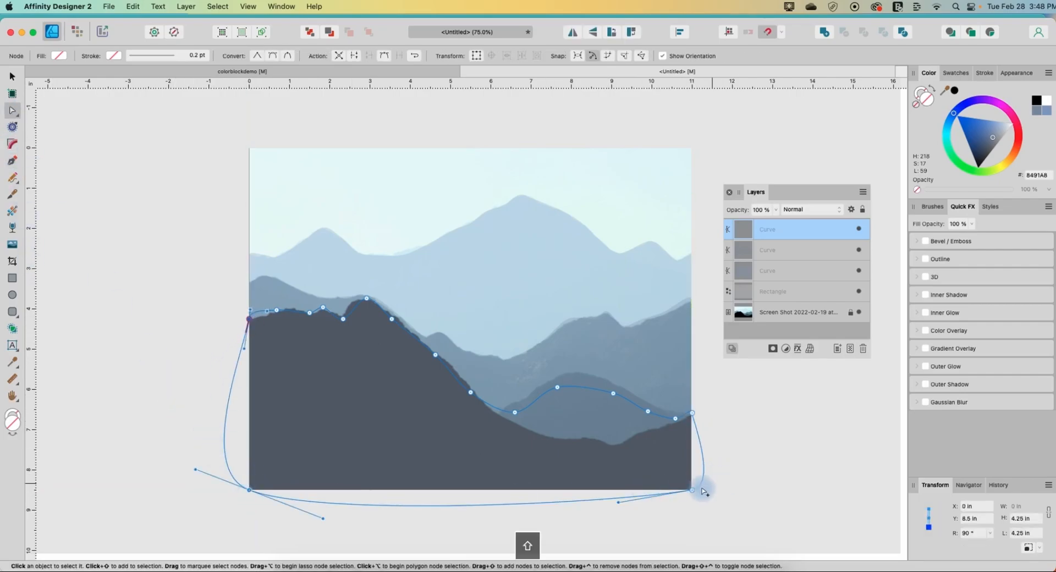
left_click(257, 55)
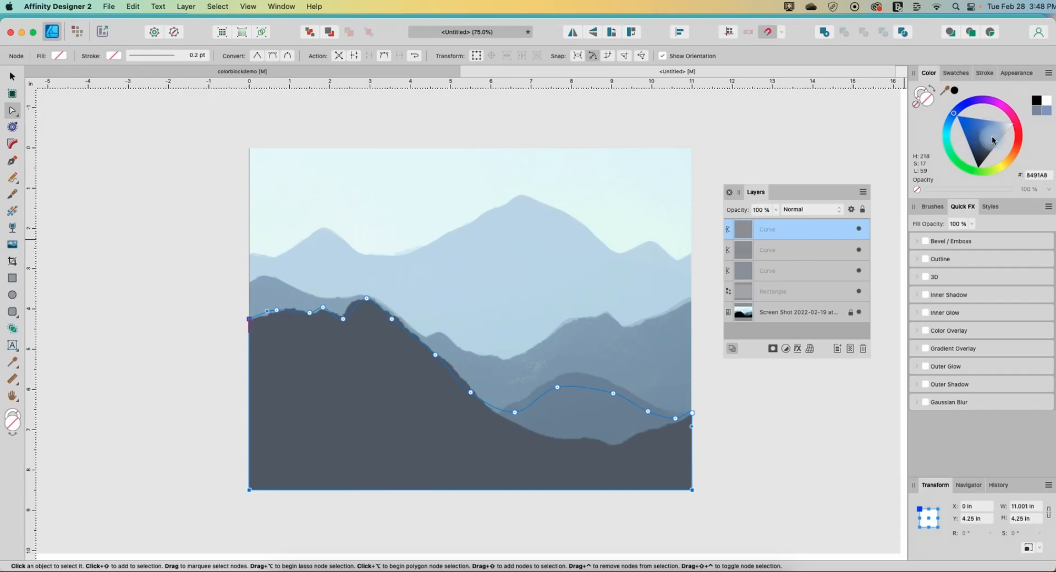
left_click_drag(992, 135, 986, 145)
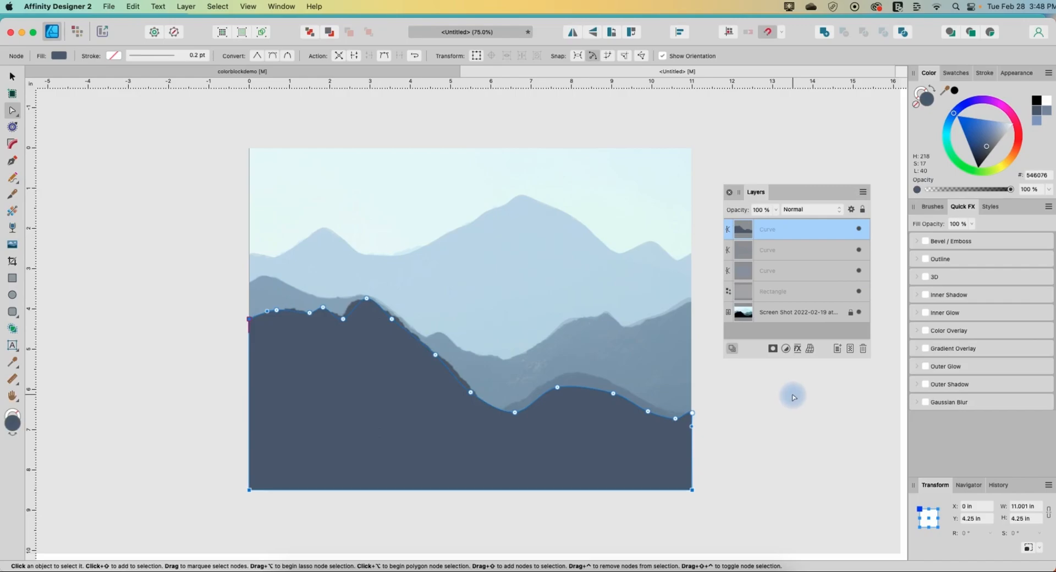
left_click(118, 198)
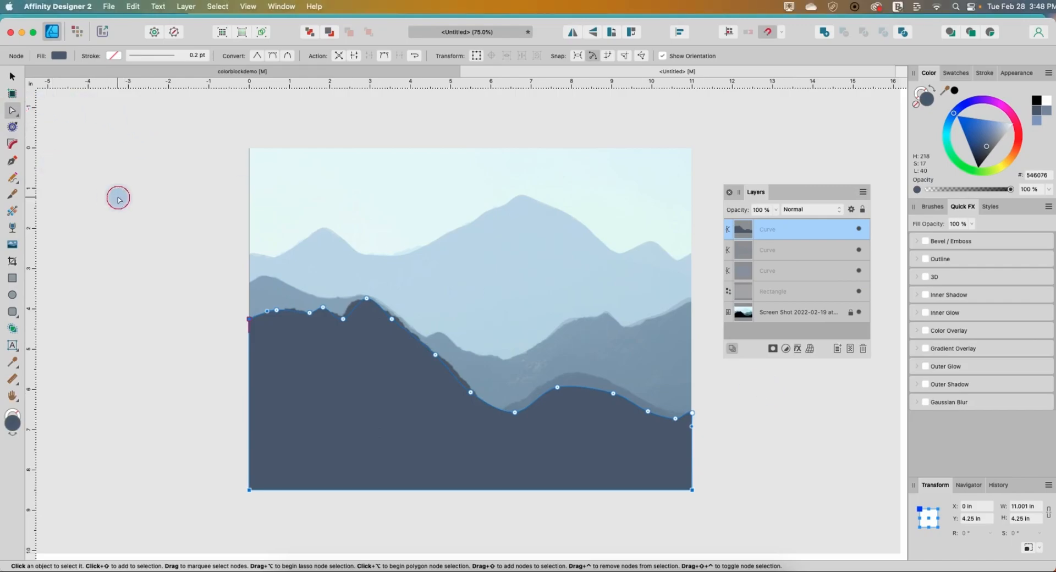
Raise the opacity of the middle ridge curve to 89 % and the back ridge curve to 75 %
left_click(779, 252)
left_click(776, 209)
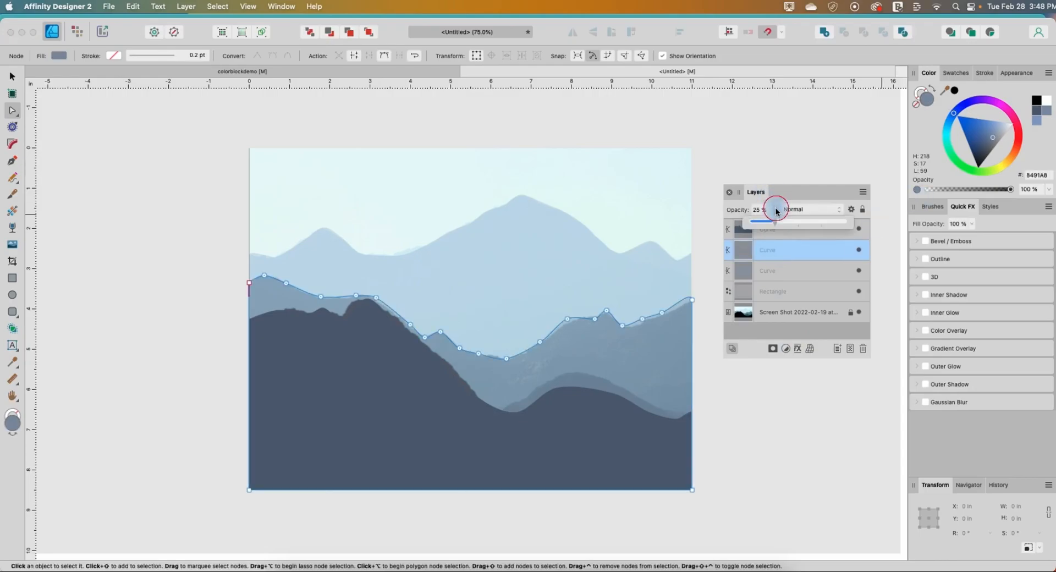
left_click_drag(777, 223, 813, 227)
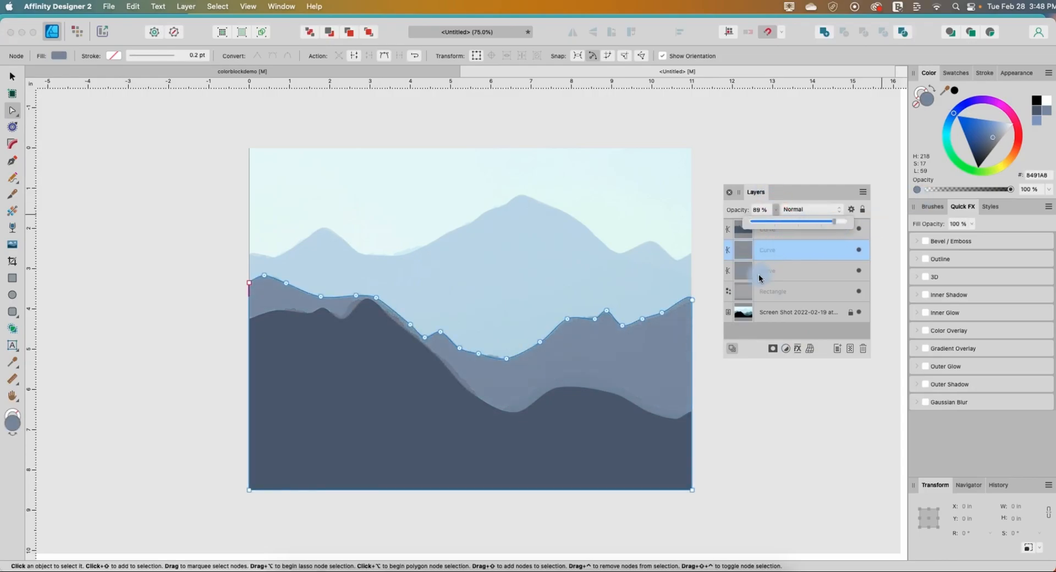
left_click(781, 272)
left_click(776, 213)
left_click_drag(776, 212, 818, 229)
left_click(785, 391)
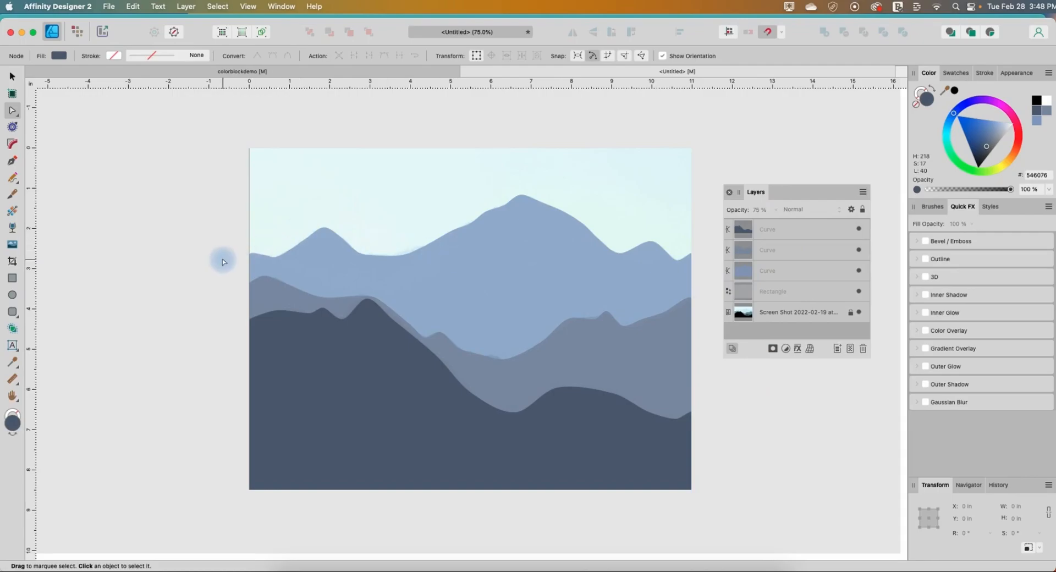
left_click(583, 348)
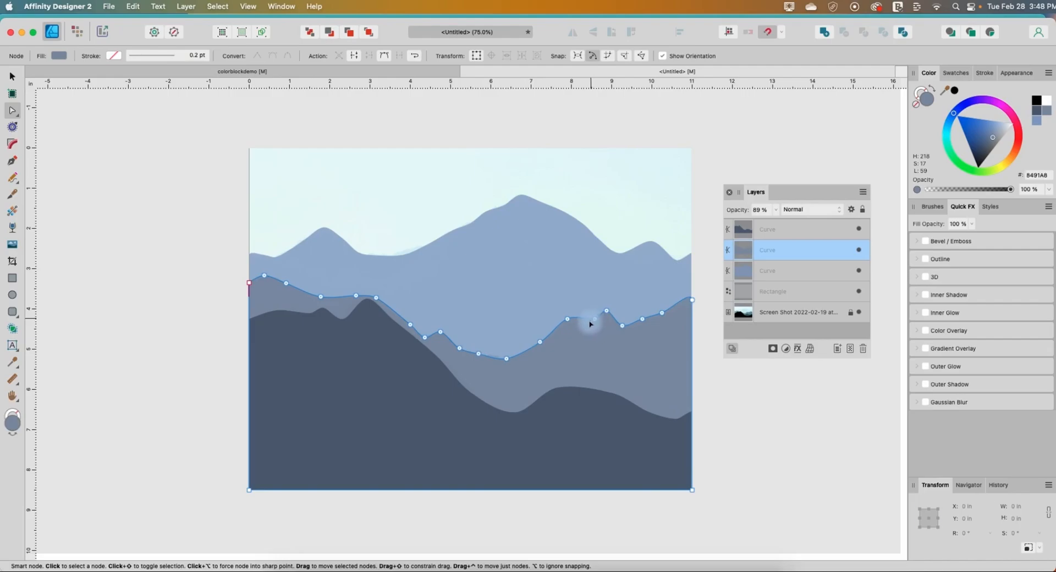
left_click(590, 324)
left_click_drag(593, 326, 592, 323)
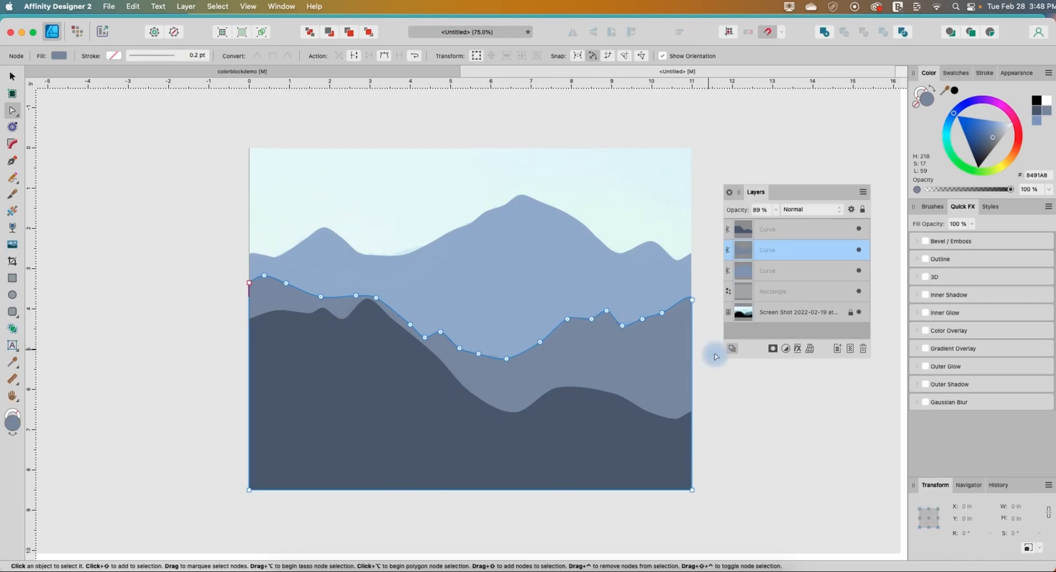
left_click(753, 392)
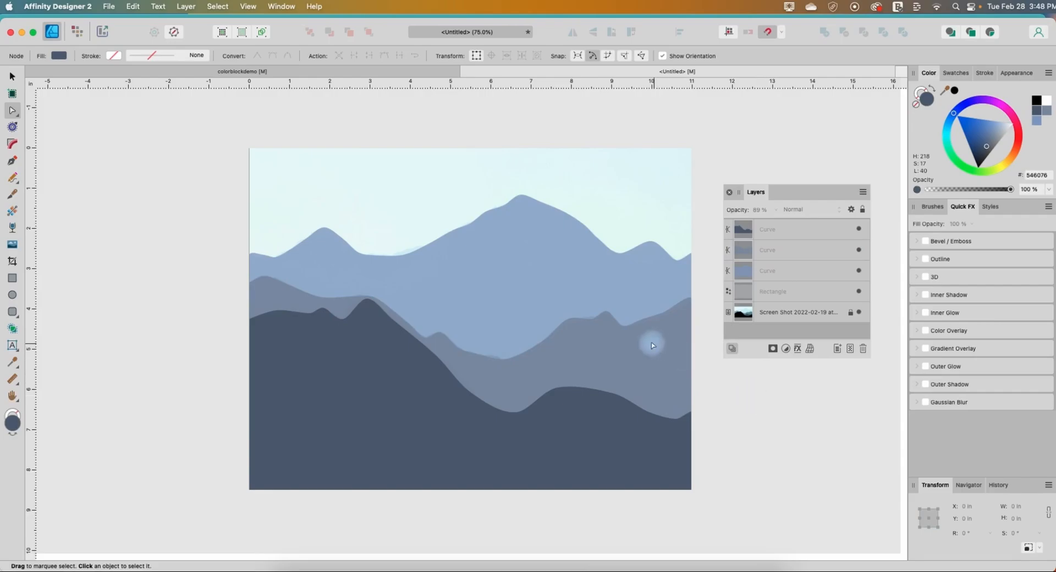
Sharpen the middle ridge's small peak about 8.9 in across the page by shortening its node handles
left_click(609, 317)
left_click(606, 310)
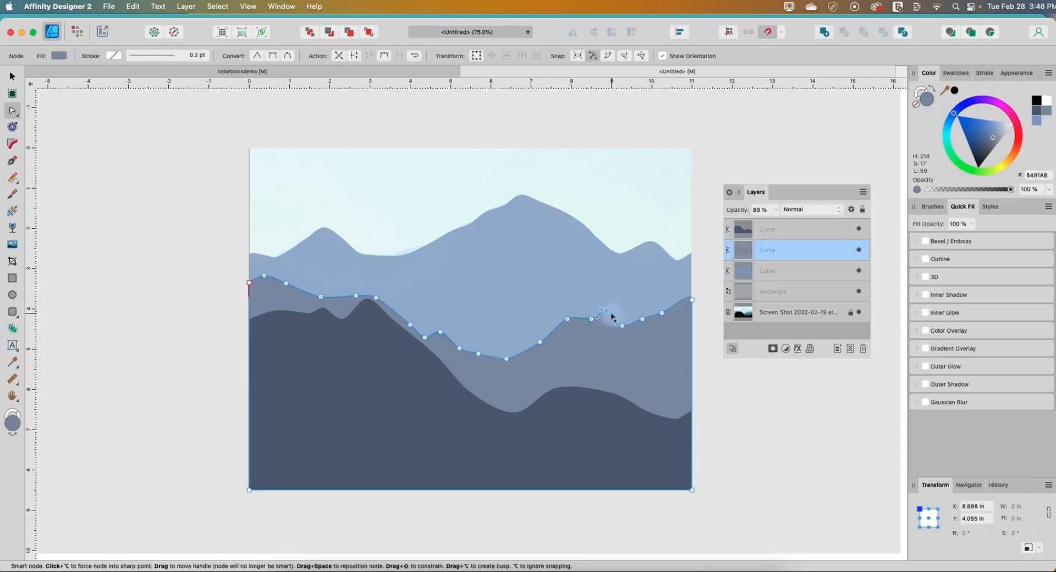
key("super+equal")
key("super+equal")
key("super+equal")
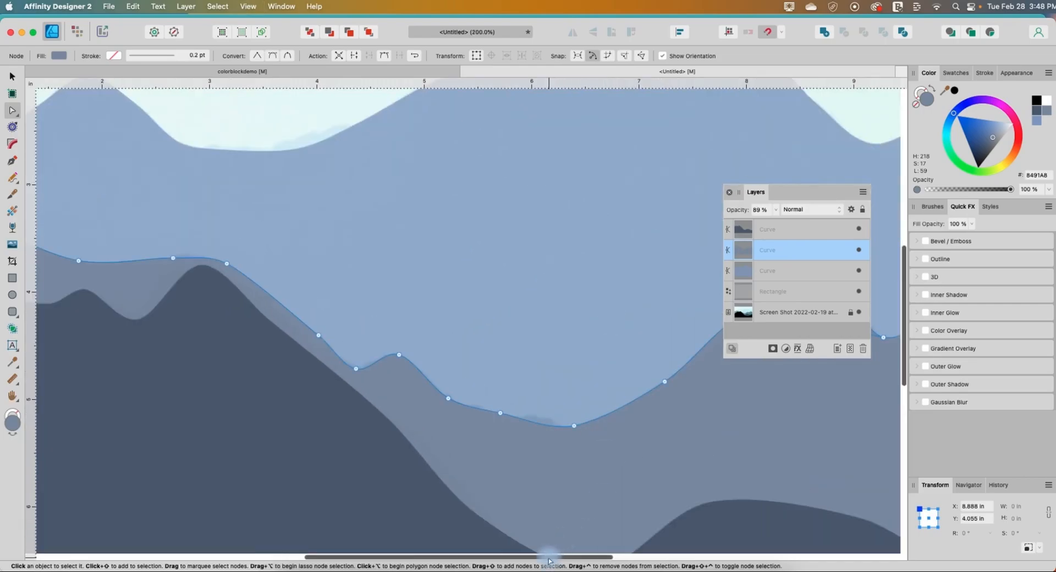
left_click_drag(550, 557, 714, 557)
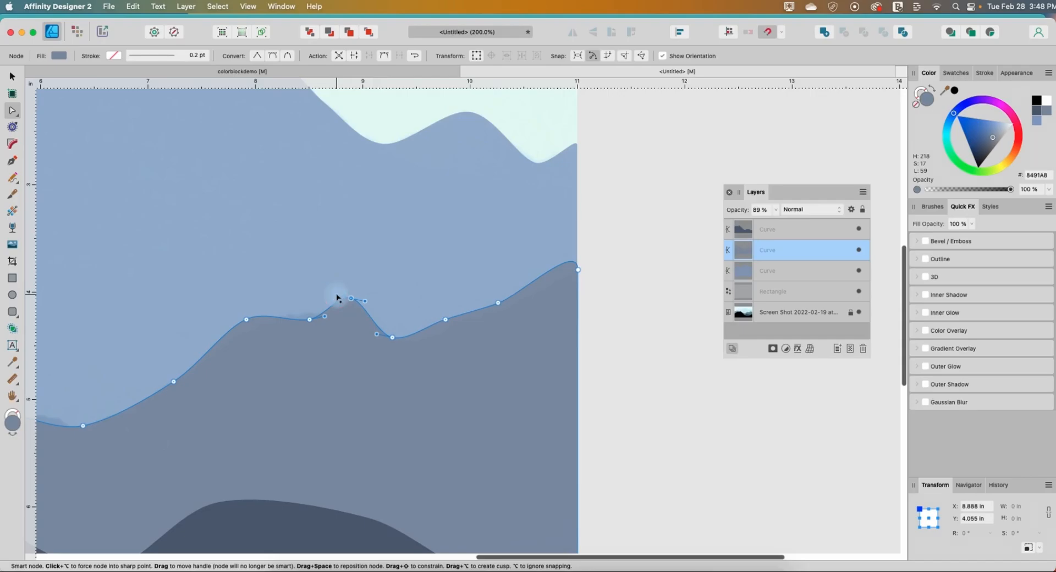
left_click(366, 301)
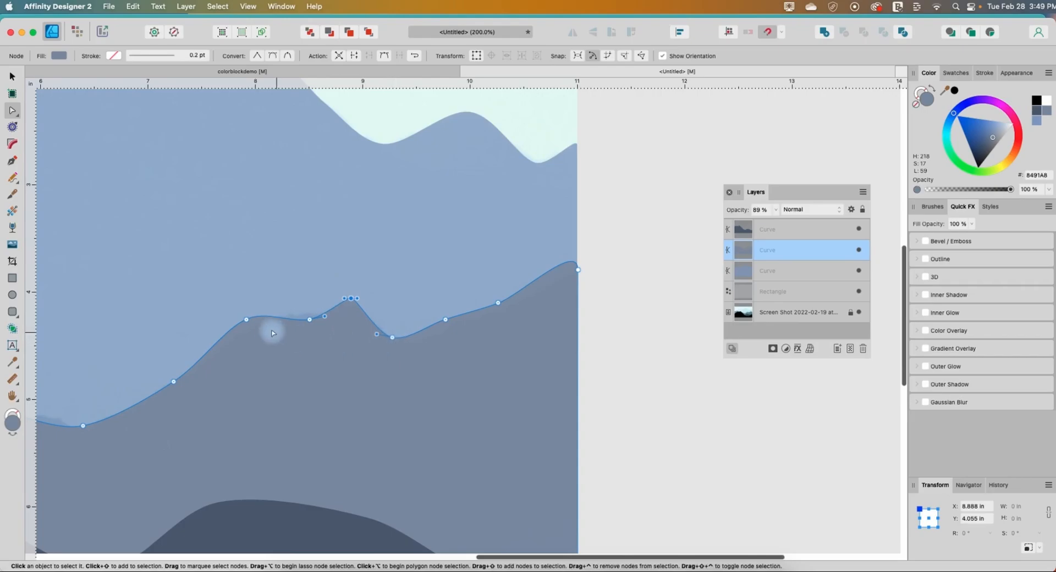
Tighten the middle ridge's shoulder about 7.9 in across the page by shortening both handles of its node
left_click(246, 320)
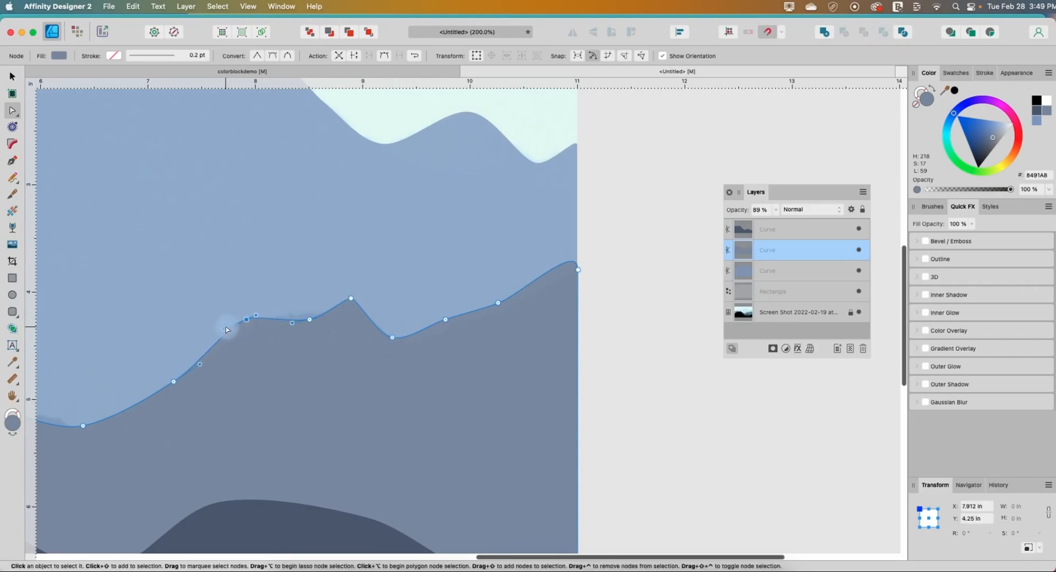
left_click_drag(223, 329, 240, 326)
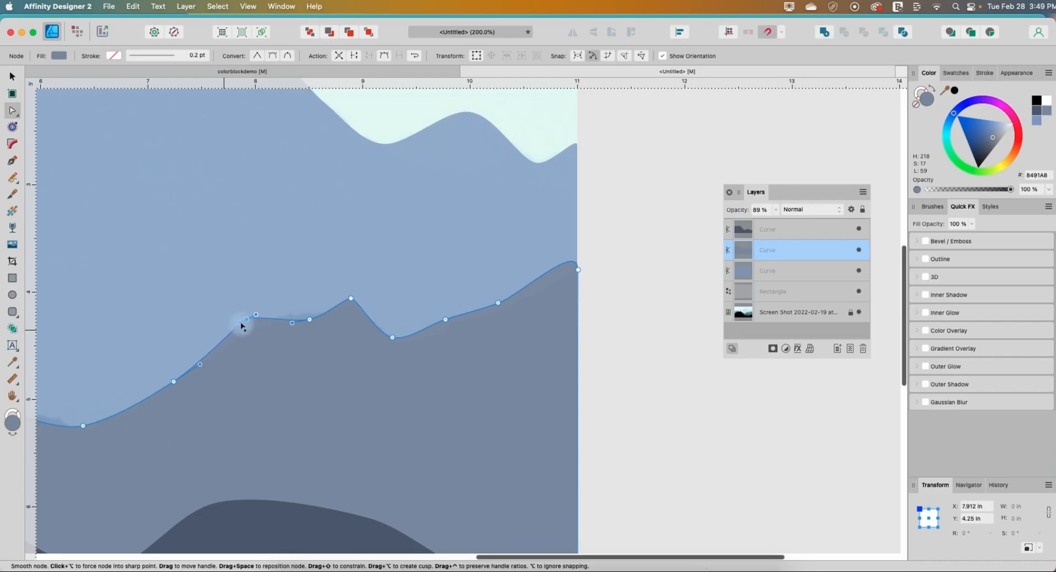
left_click(256, 315)
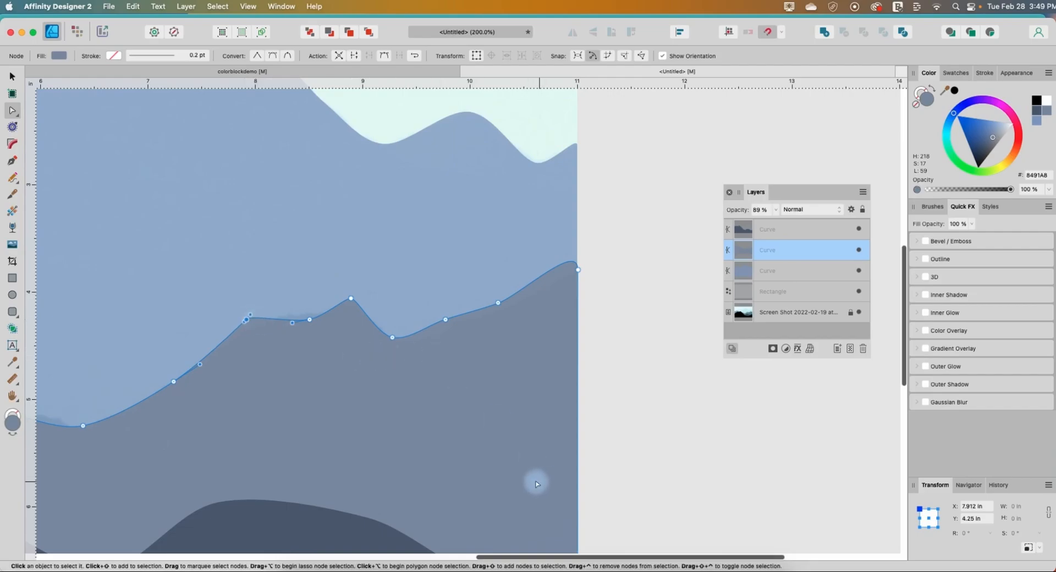
Shorten the handles of the middle ridge's node about 3.2 in across, giving a crisper bend at the start of the long slope
left_click_drag(631, 558, 385, 536)
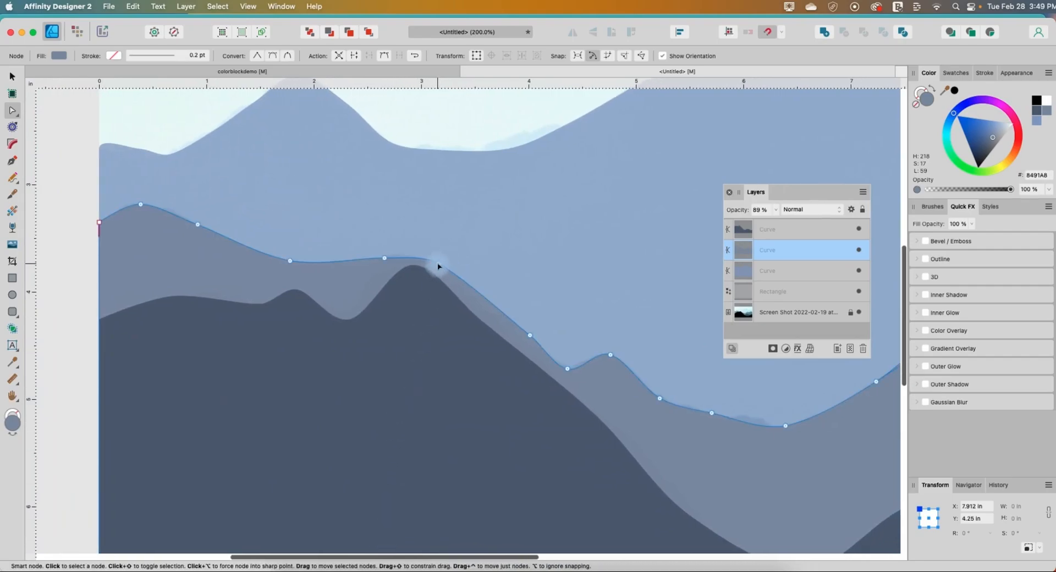
left_click_drag(438, 266, 429, 253)
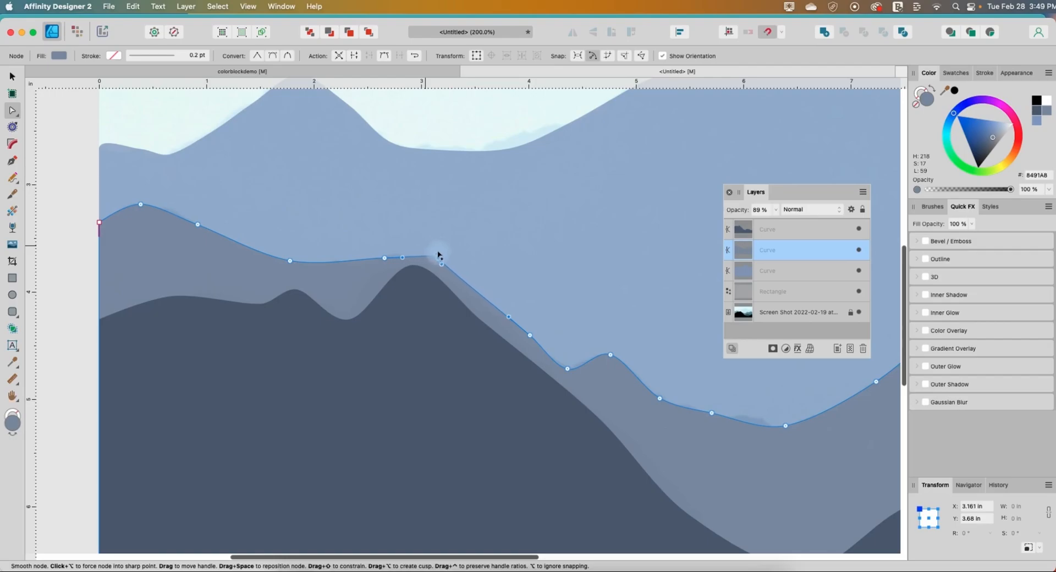
left_click(488, 276)
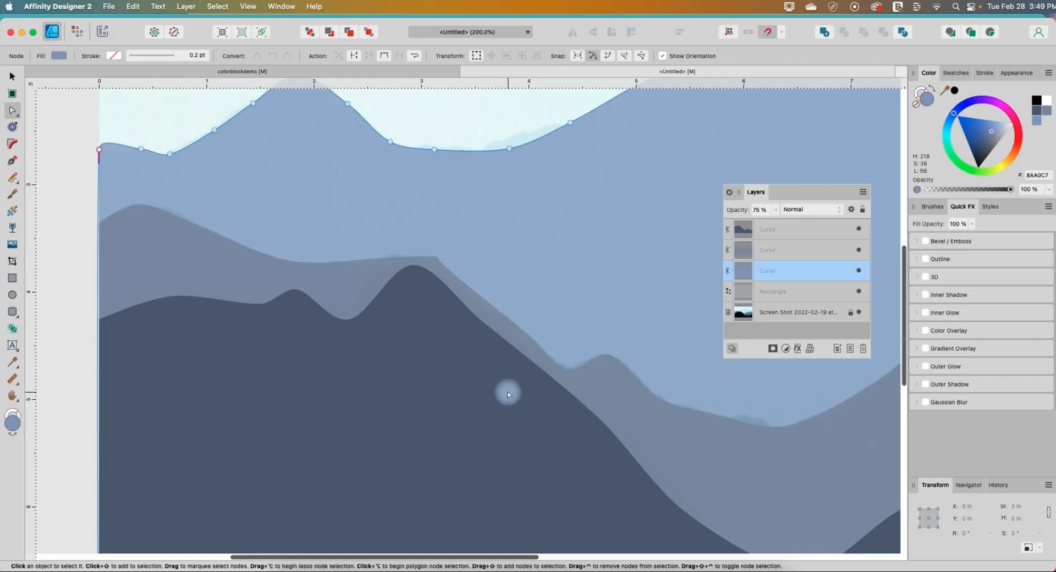
left_click(435, 259)
left_click(437, 254)
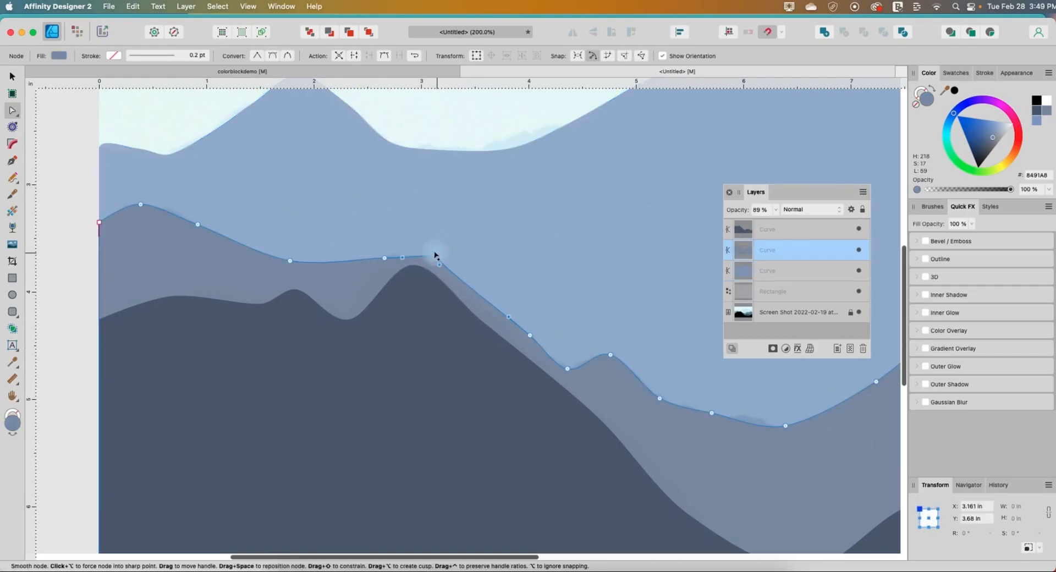
Sharpen the foreground ridge's highest peak by shortening both handles of its node, and deselect the curve
left_click(427, 309)
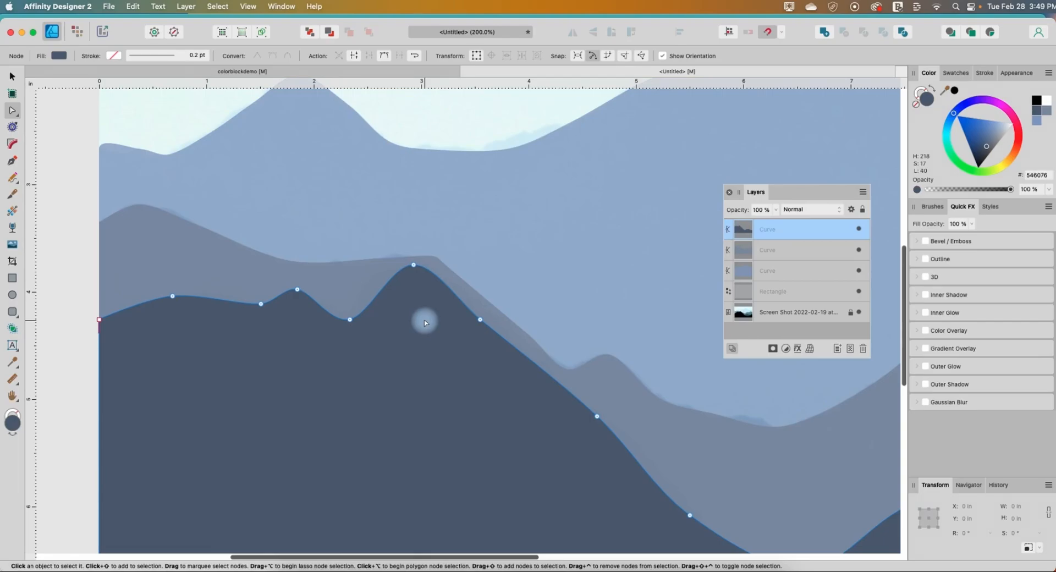
key("super+minus")
key("super+minus")
key("super+minus")
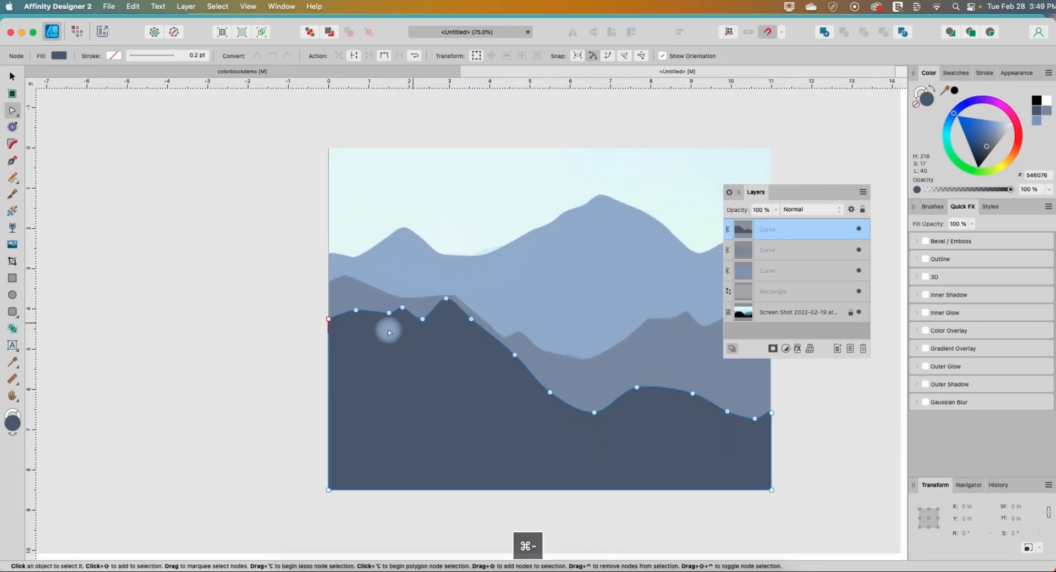
left_click(440, 300)
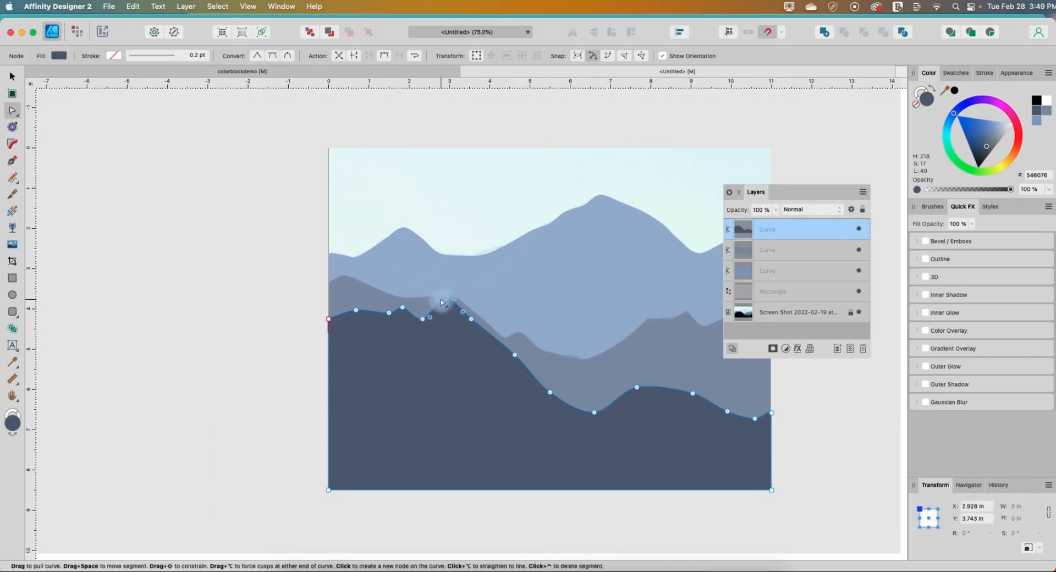
left_click(454, 300)
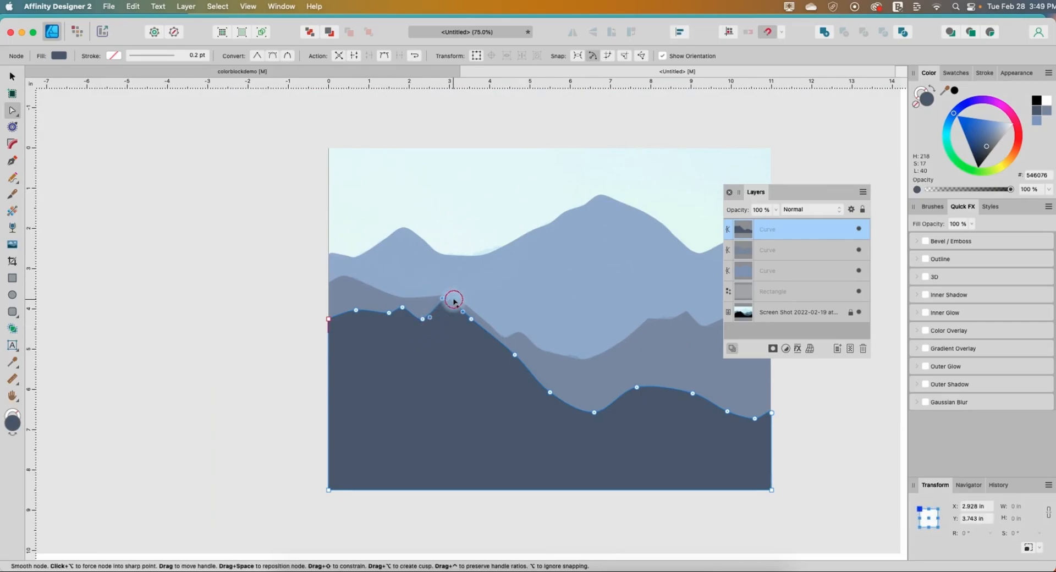
left_click(442, 300)
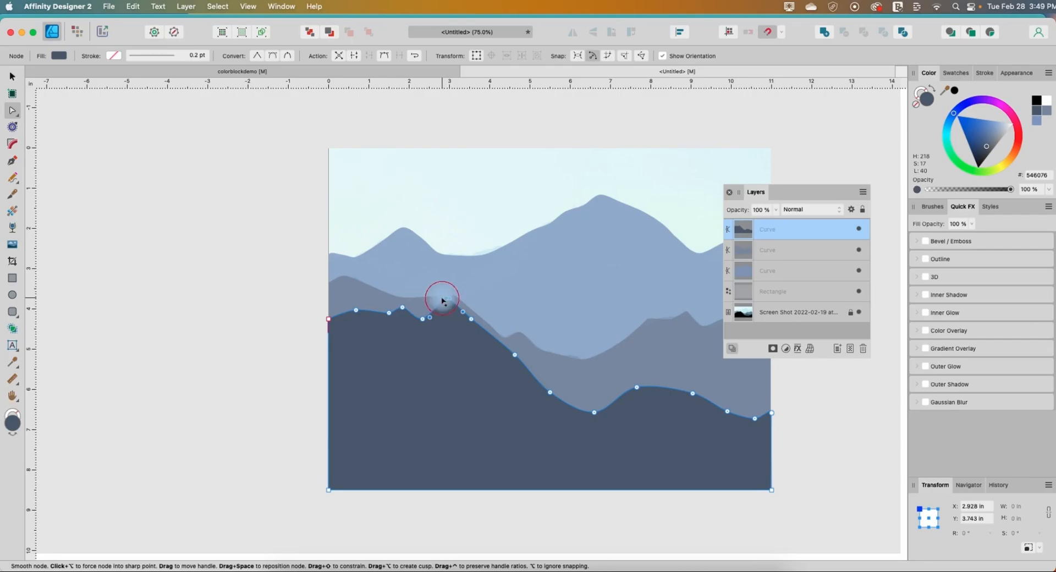
left_click(274, 358)
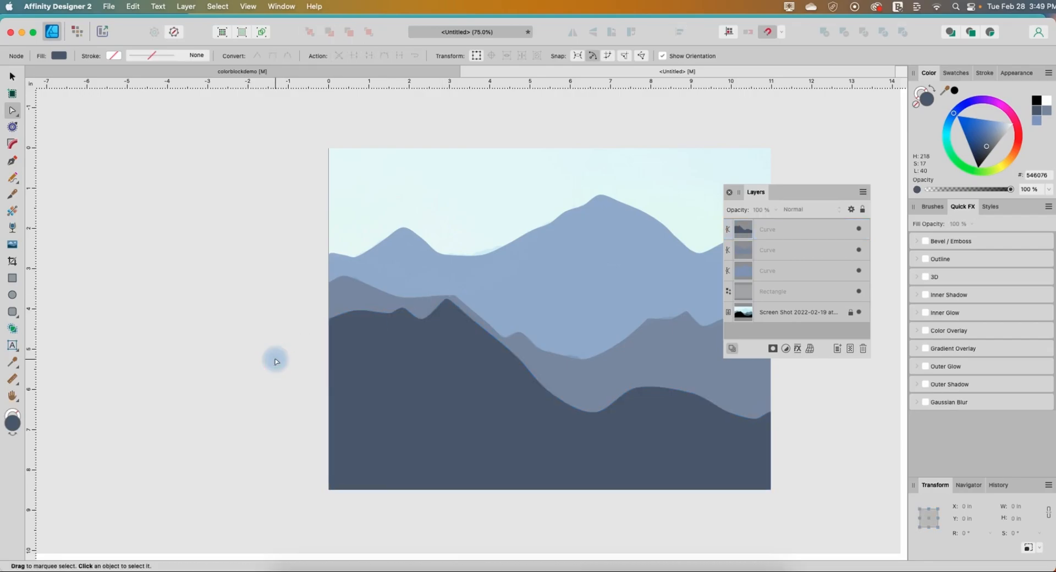
Hide the three ridge curve layers so only the background rectangle stays on the page
left_click_drag(815, 190, 826, 192)
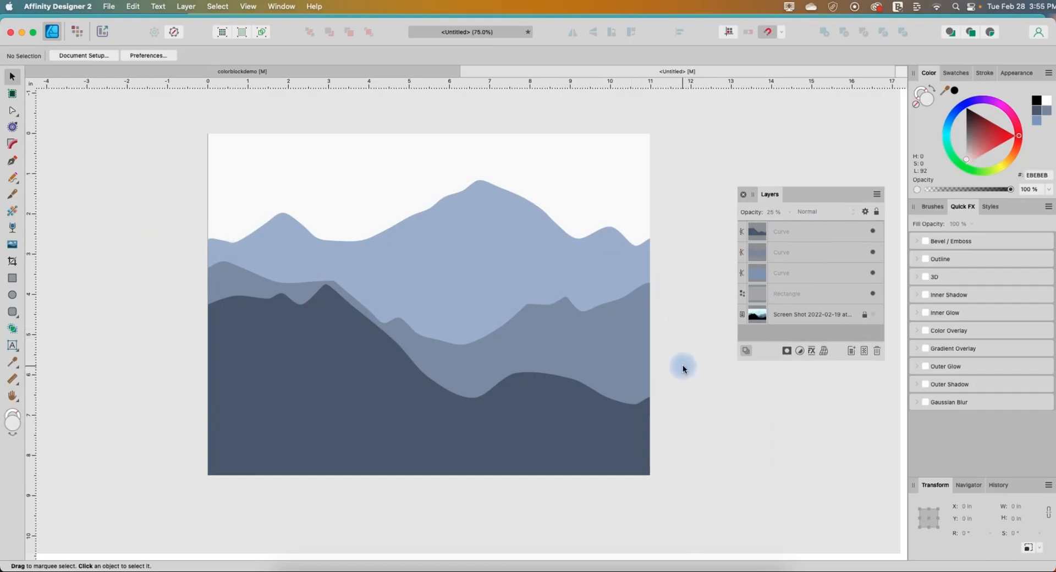
left_click(873, 273)
left_click(872, 252)
left_click(872, 231)
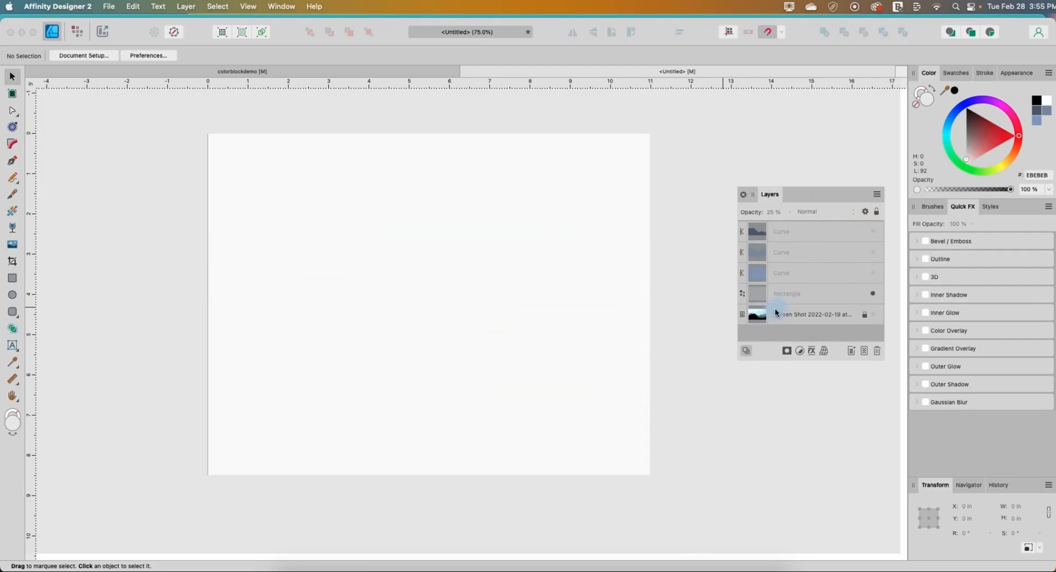
Set the background rectangle's opacity to 100 %, keeping the reference screenshot layer hidden
left_click(796, 294)
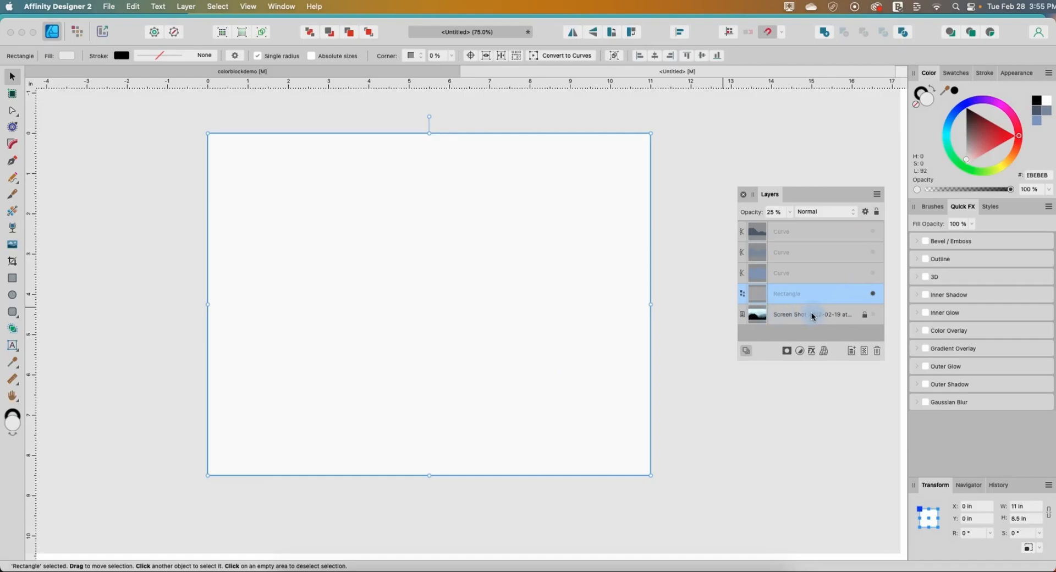
left_click(873, 315)
left_click(874, 317)
left_click(791, 214)
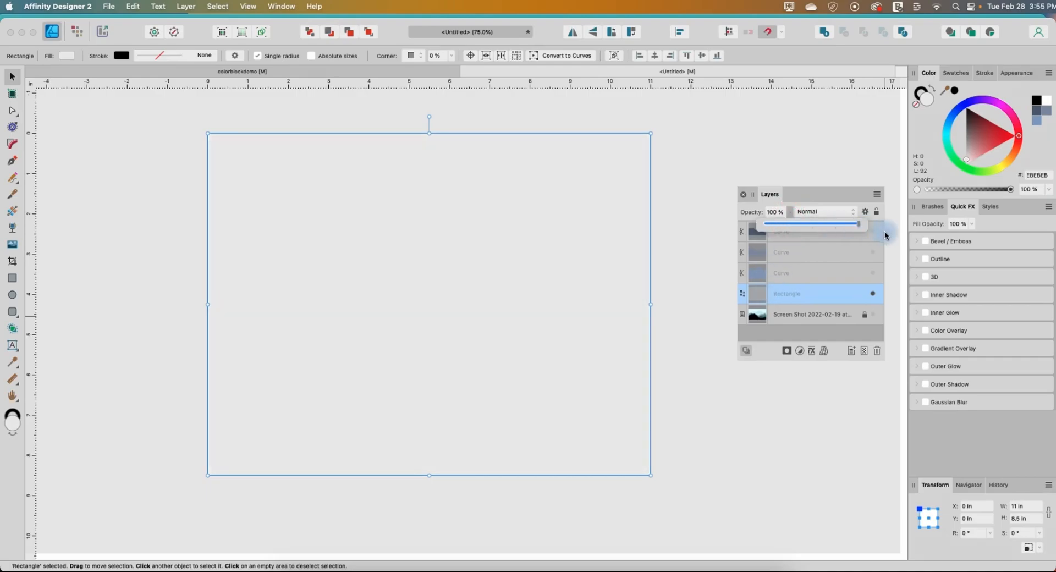
Set the opacity of the back, middle and foreground ridge curves to 100 %
left_click(818, 273)
left_click(789, 213)
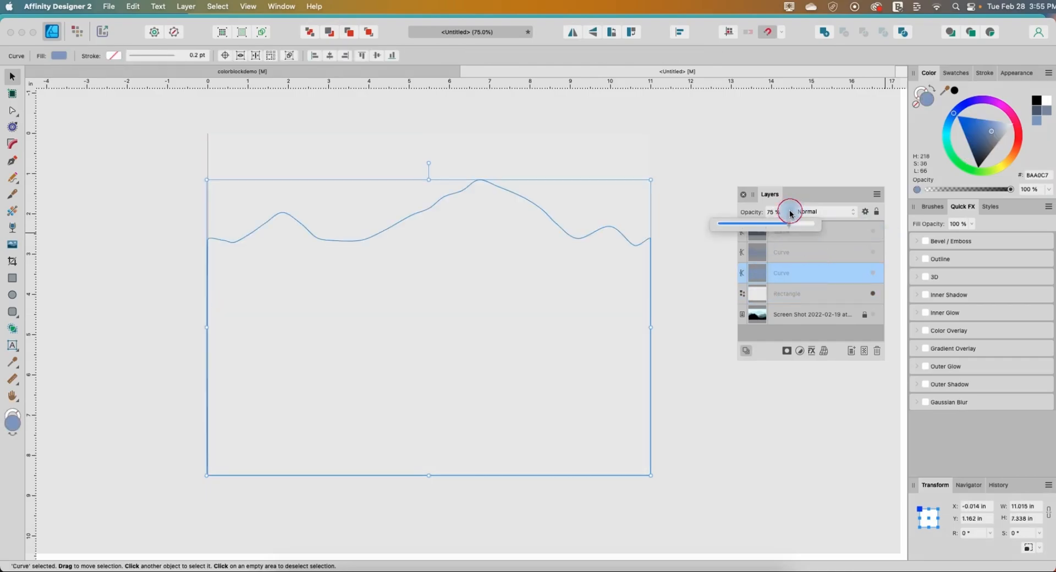
left_click(814, 251)
left_click(791, 215)
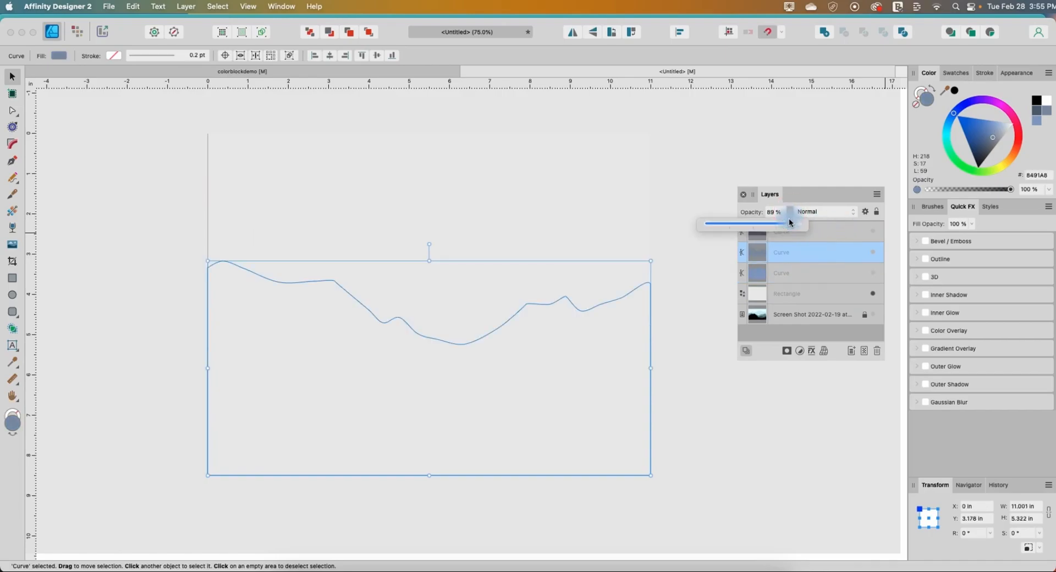
left_click(827, 231)
left_click(786, 214)
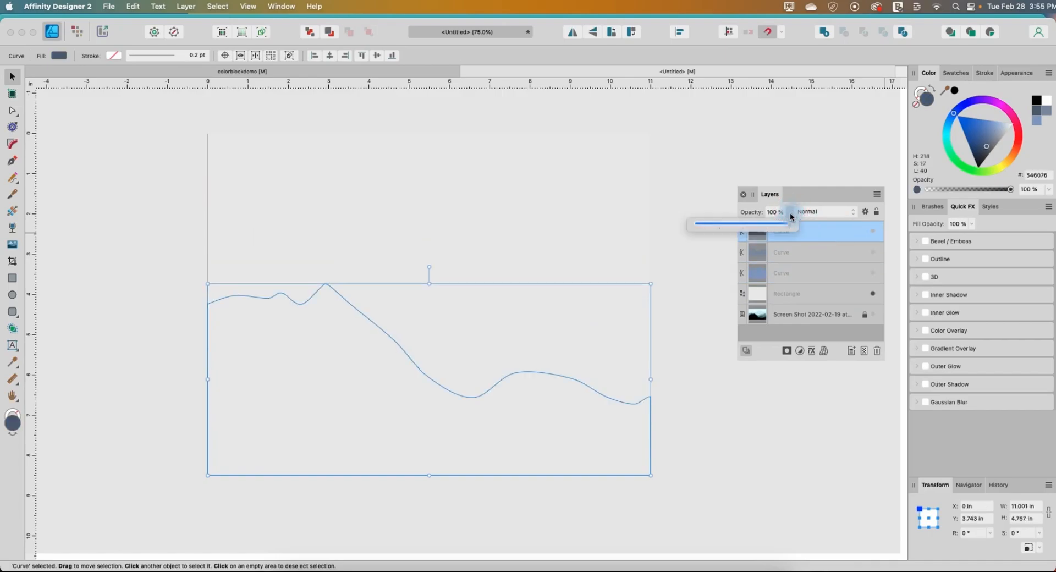
left_click(803, 278)
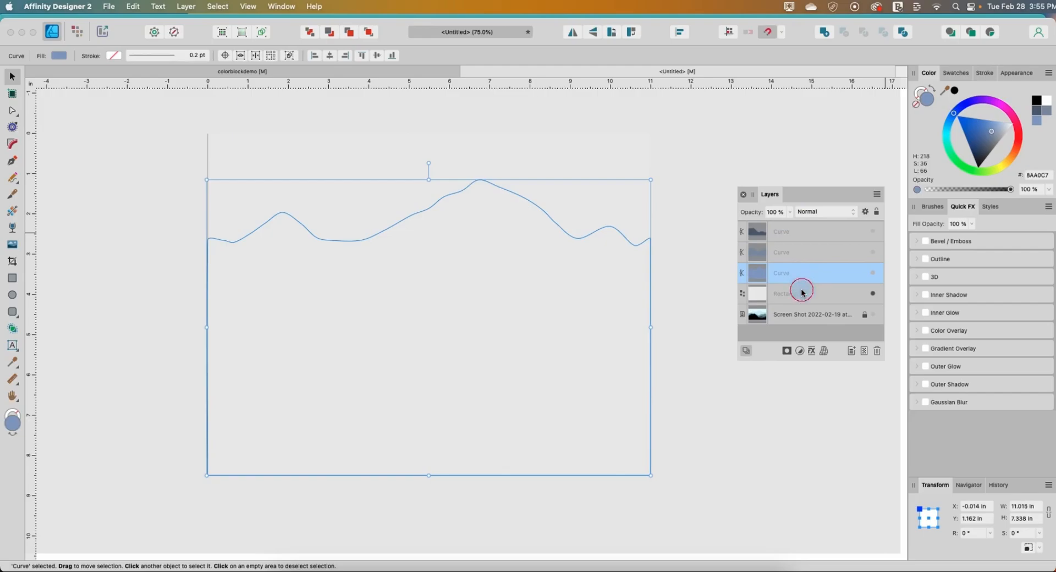
Apply a linear gradient fill to the background rectangle, running from the middle of its upper edge to the middle of its lower edge
left_click(801, 292)
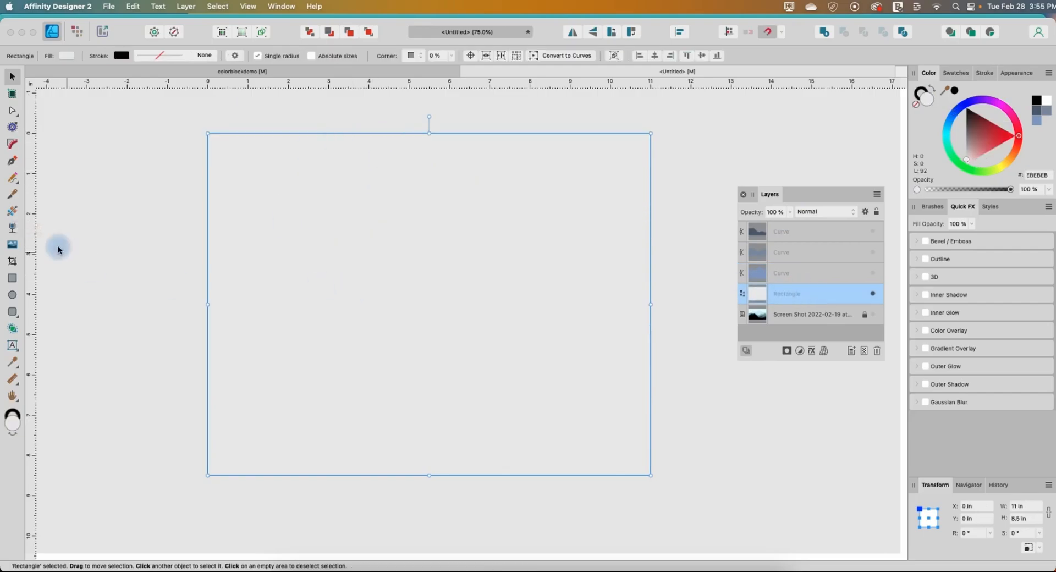
left_click(12, 212)
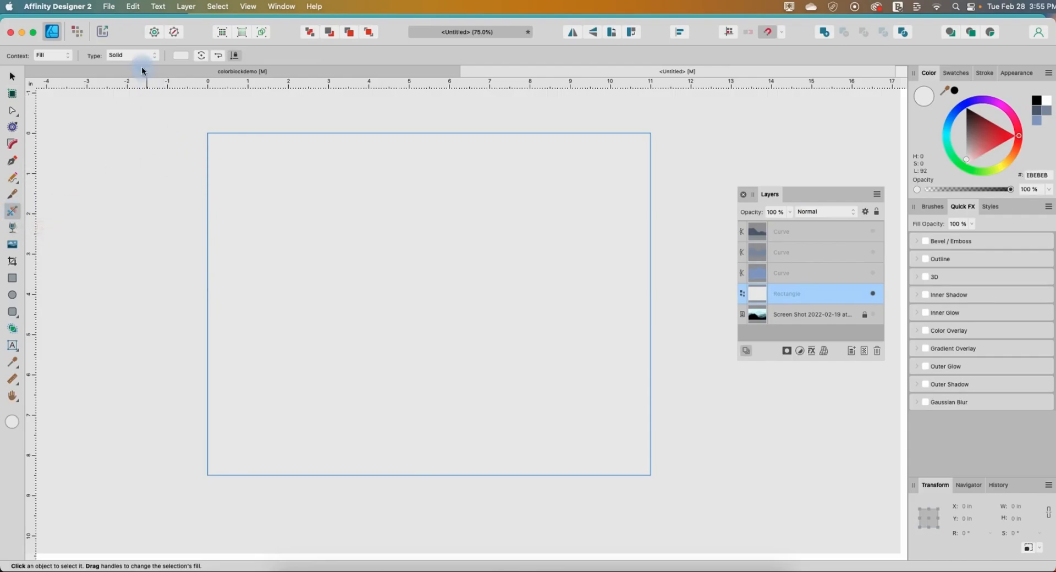
left_click(130, 55)
left_click(129, 71)
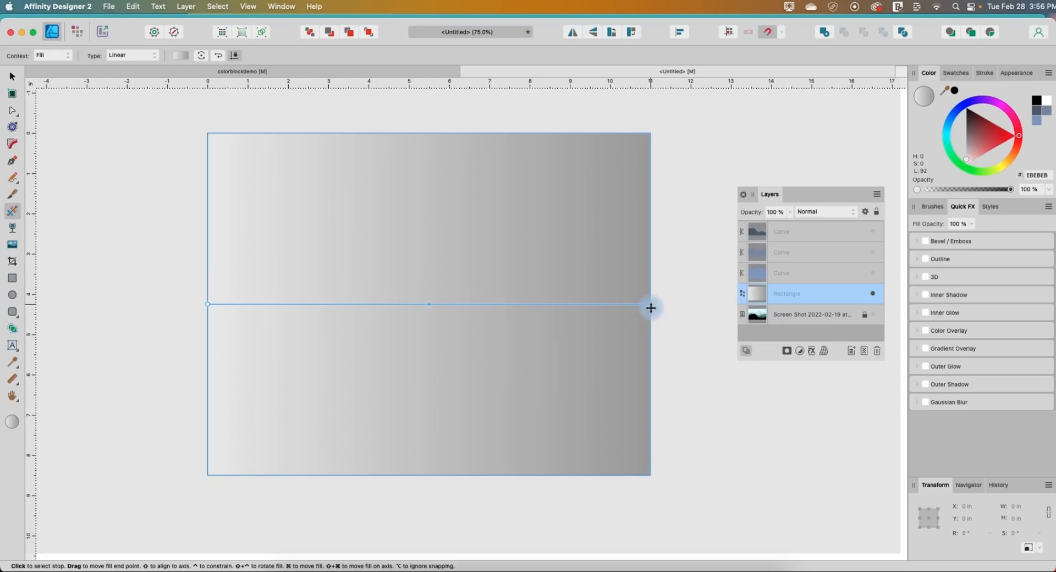
left_click_drag(651, 308, 429, 475)
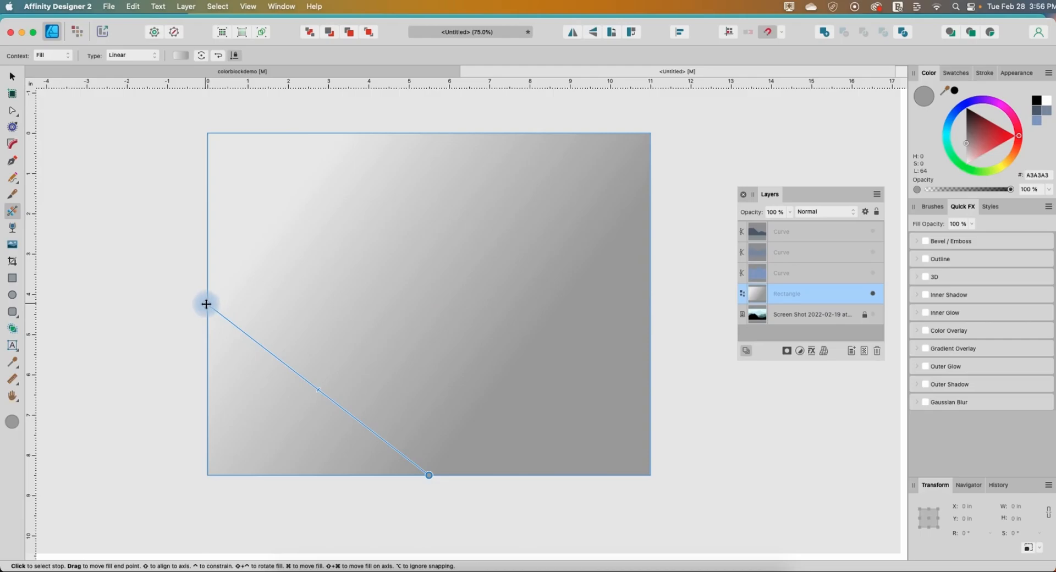
left_click_drag(206, 304, 435, 133)
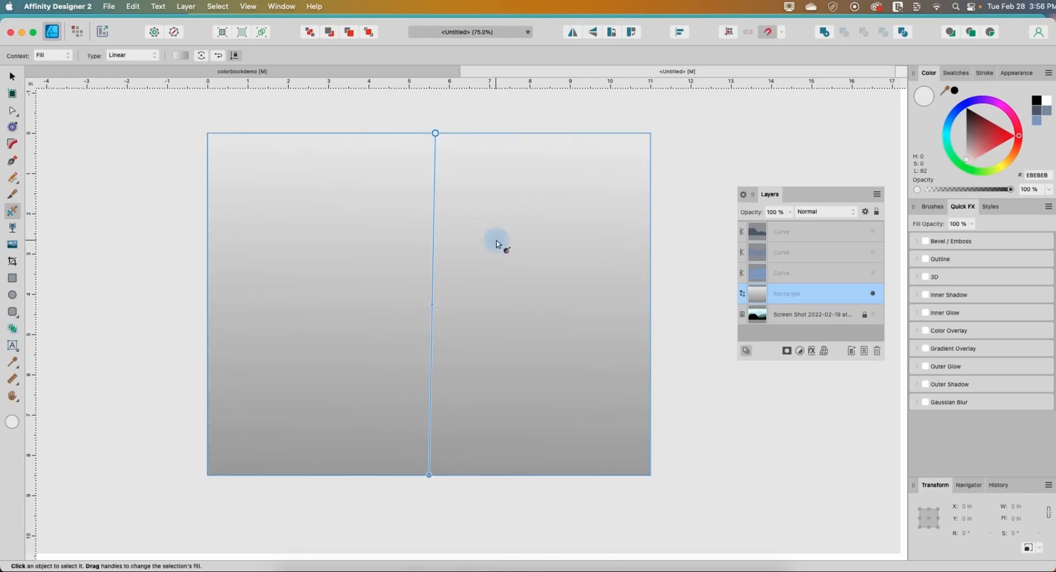
Set the end stop of the background gradient to a soft pink, D1A5CD
left_click(183, 56)
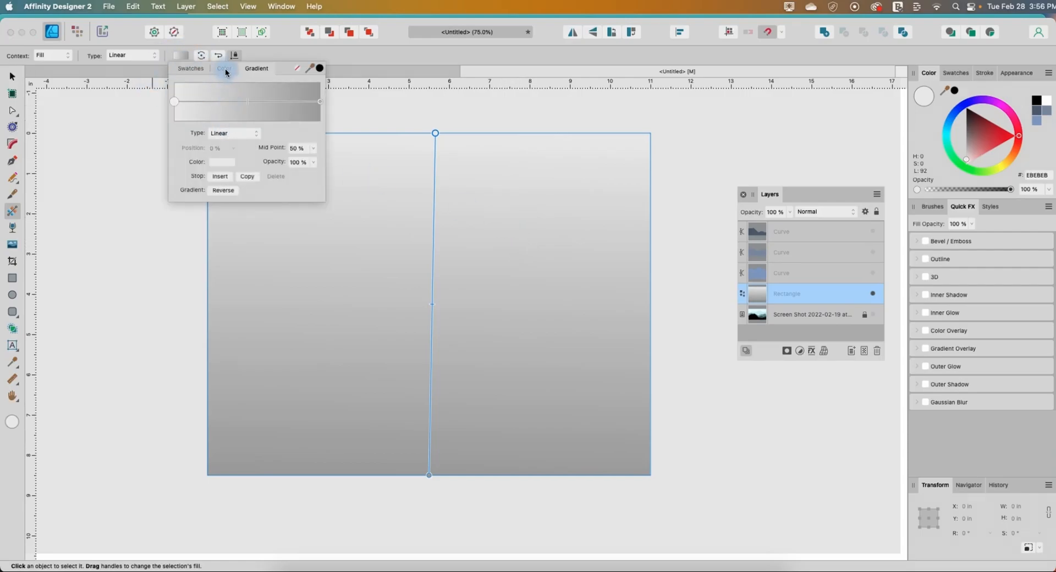
left_click(321, 102)
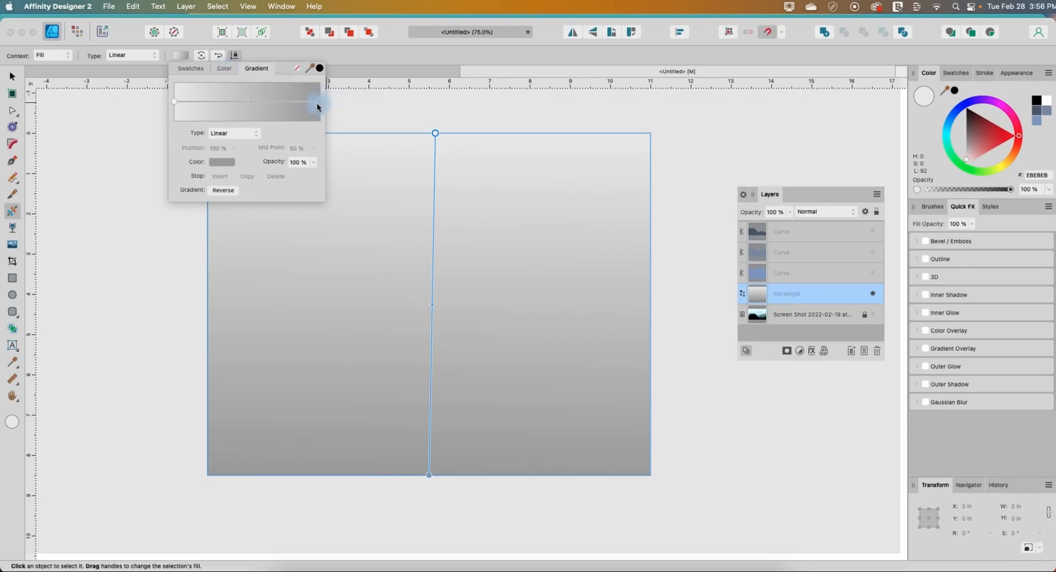
left_click(219, 164)
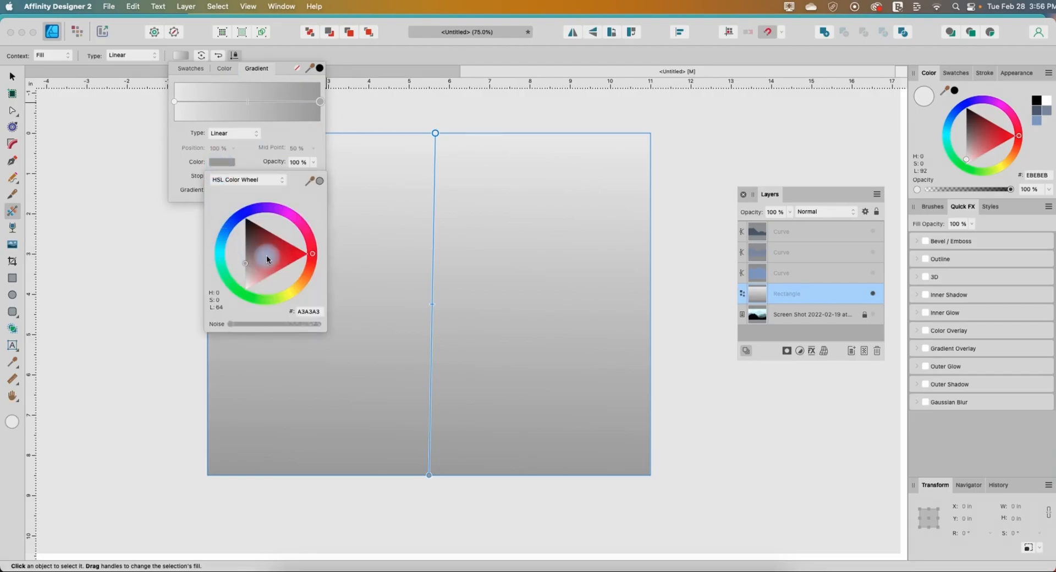
left_click(294, 217)
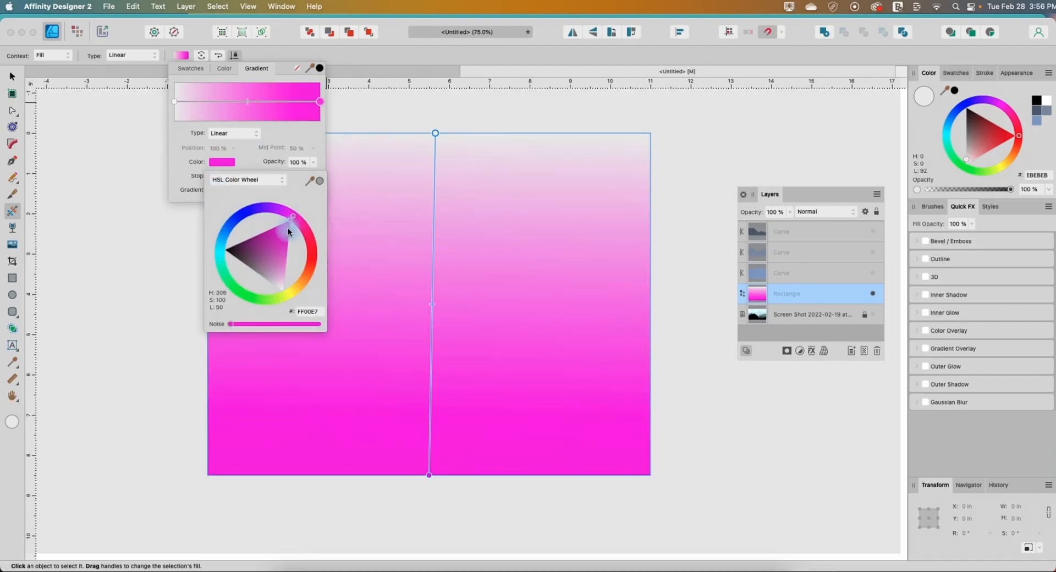
left_click_drag(286, 222, 274, 273)
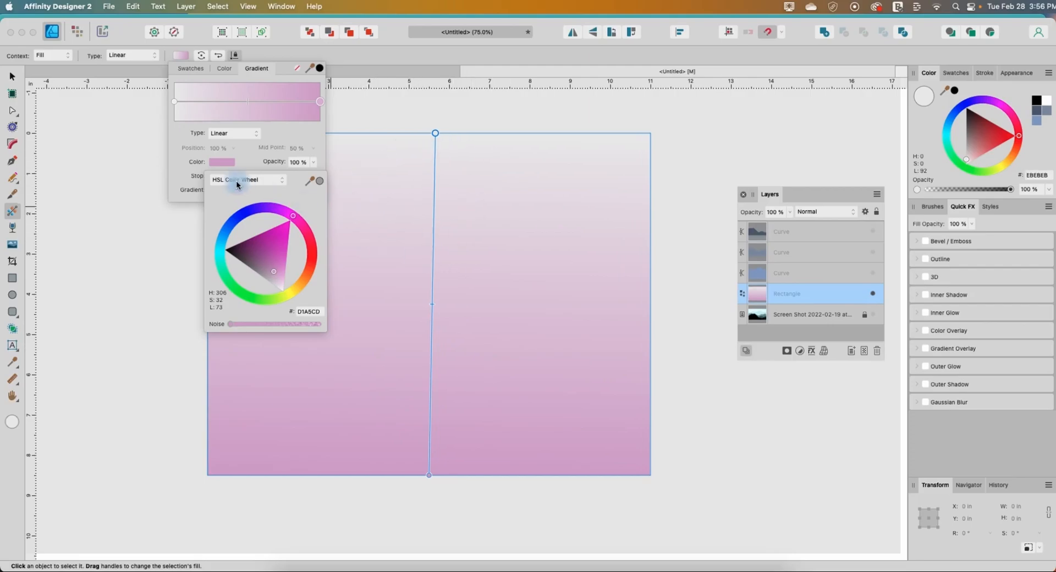
Set the start stop of the background gradient to a pale blue, CBDFE8
left_click(174, 102)
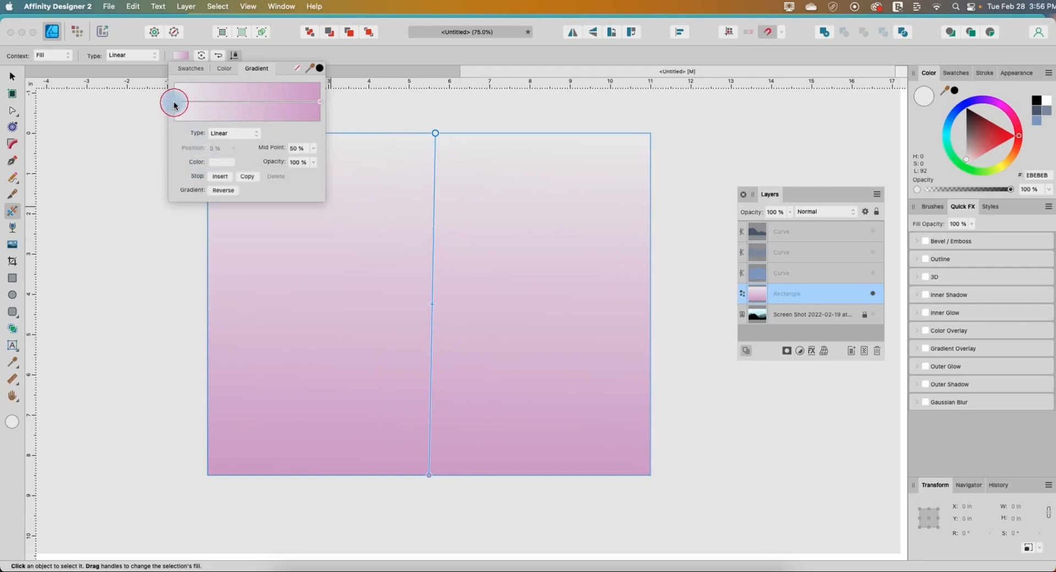
left_click(222, 162)
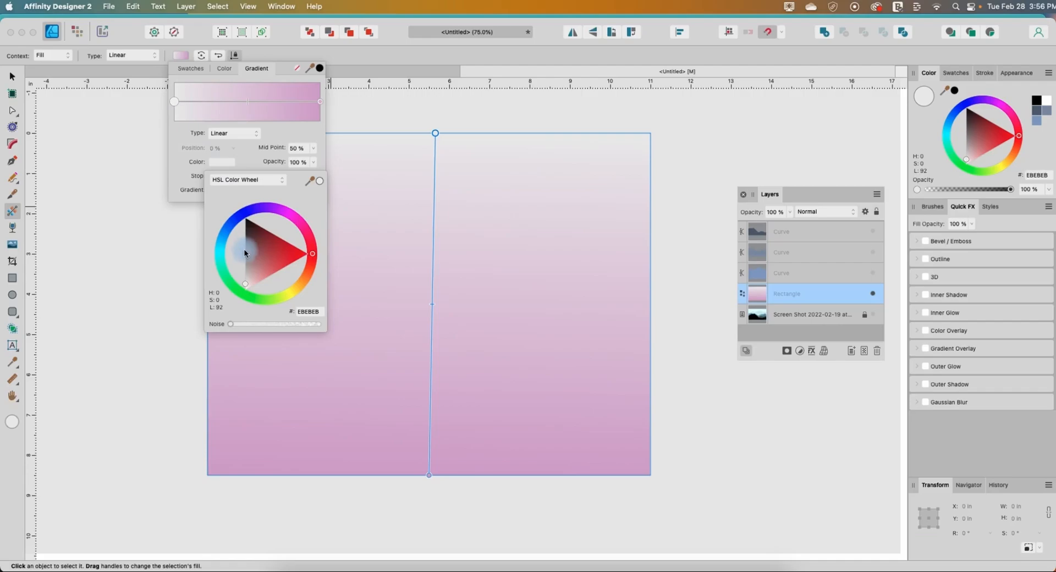
left_click_drag(229, 225, 287, 236)
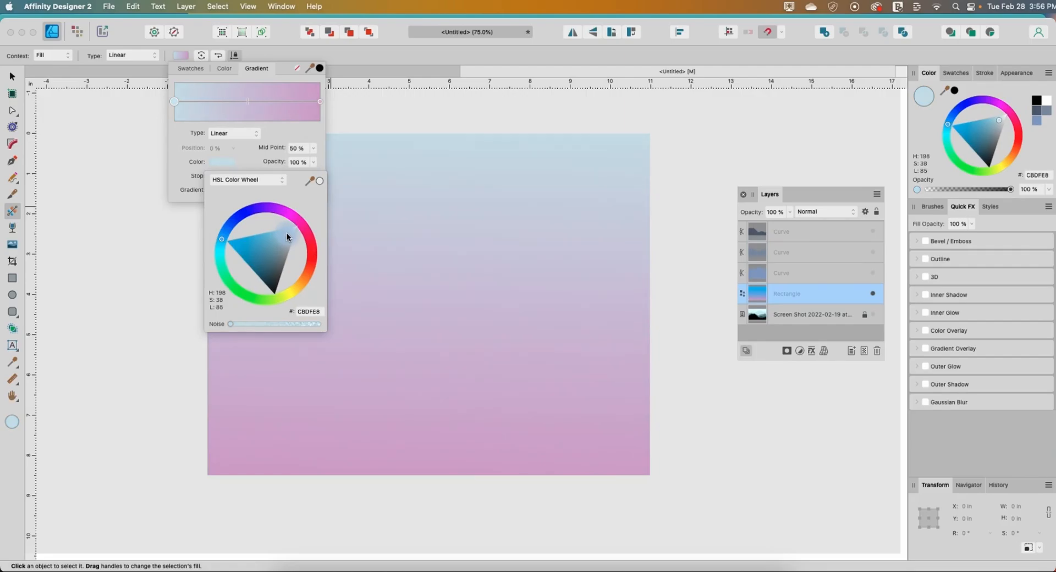
Switch to Chrome to look at the mountain sunset image results for sky colors, and return to the drawing
left_click(649, 566)
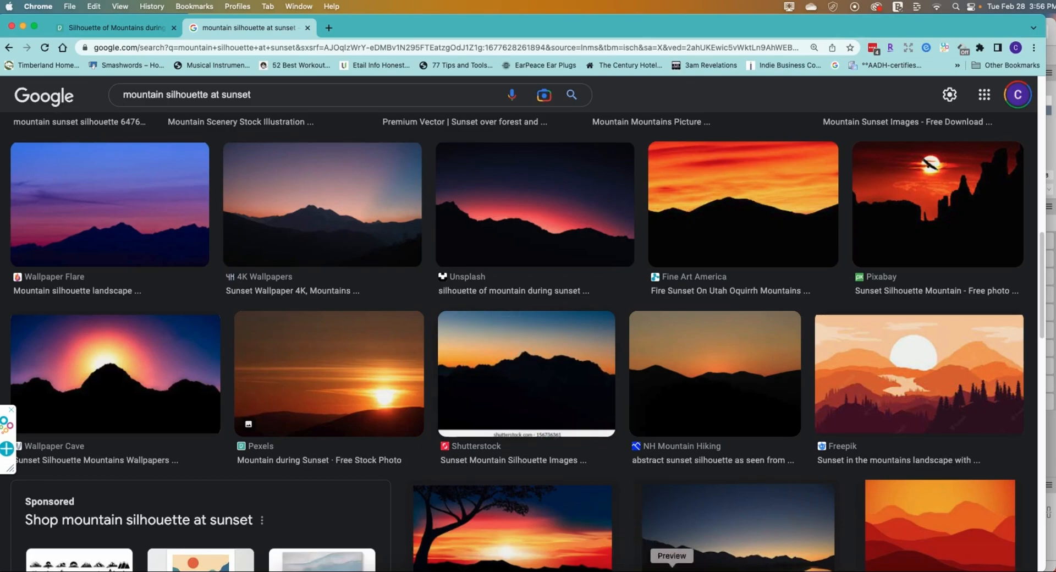
left_click(696, 570)
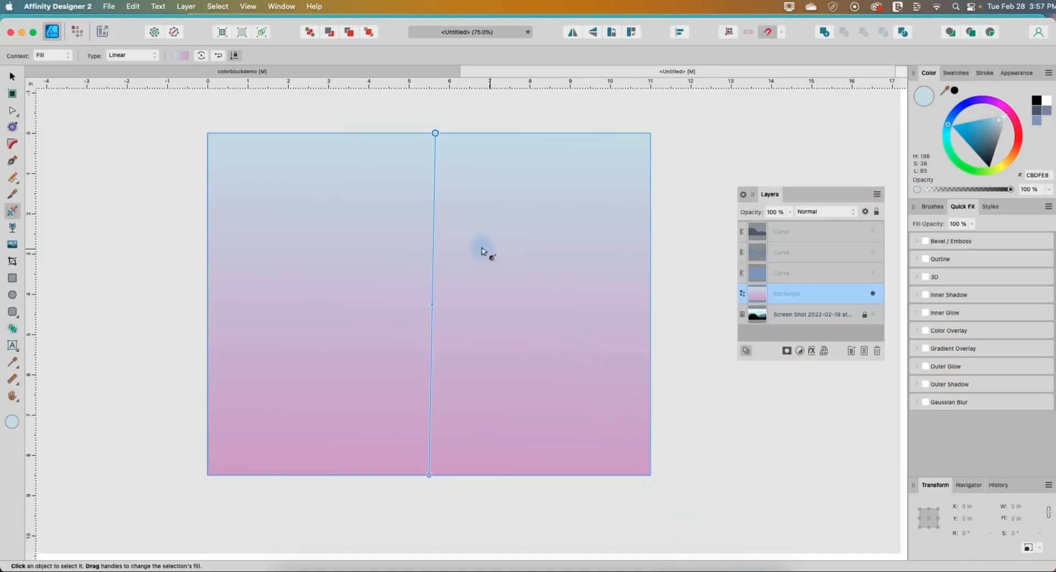
Show the back ridge curve and give it a linear gradient running from just below its crest down to the page's lower edge
left_click(872, 273)
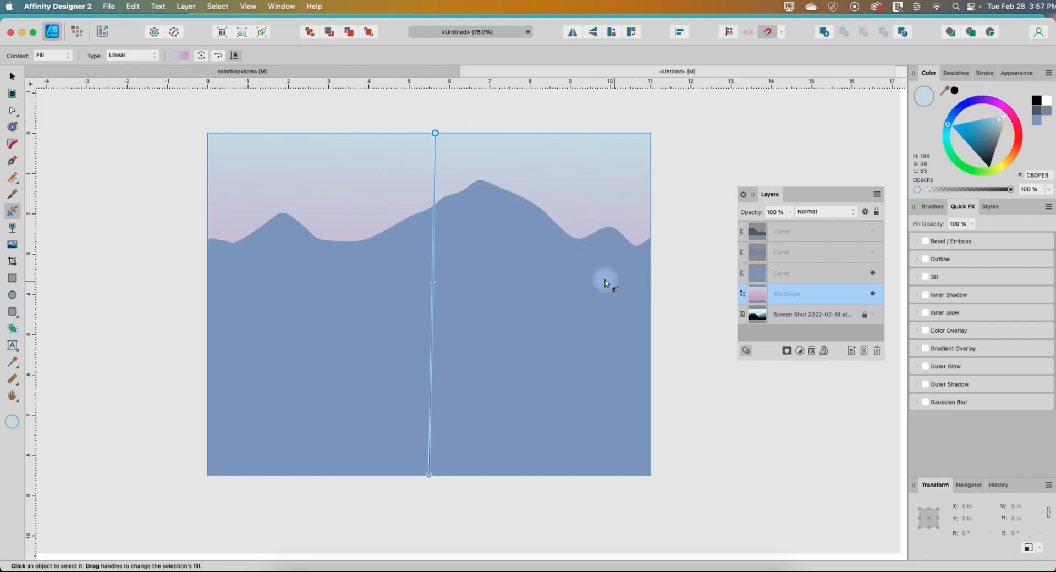
left_click(804, 273)
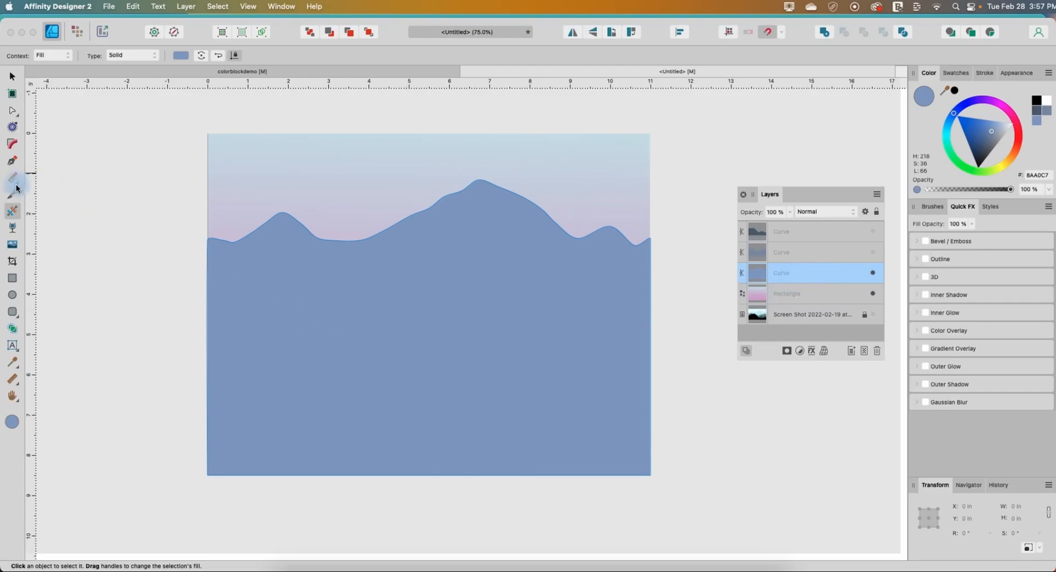
left_click(130, 55)
left_click(133, 71)
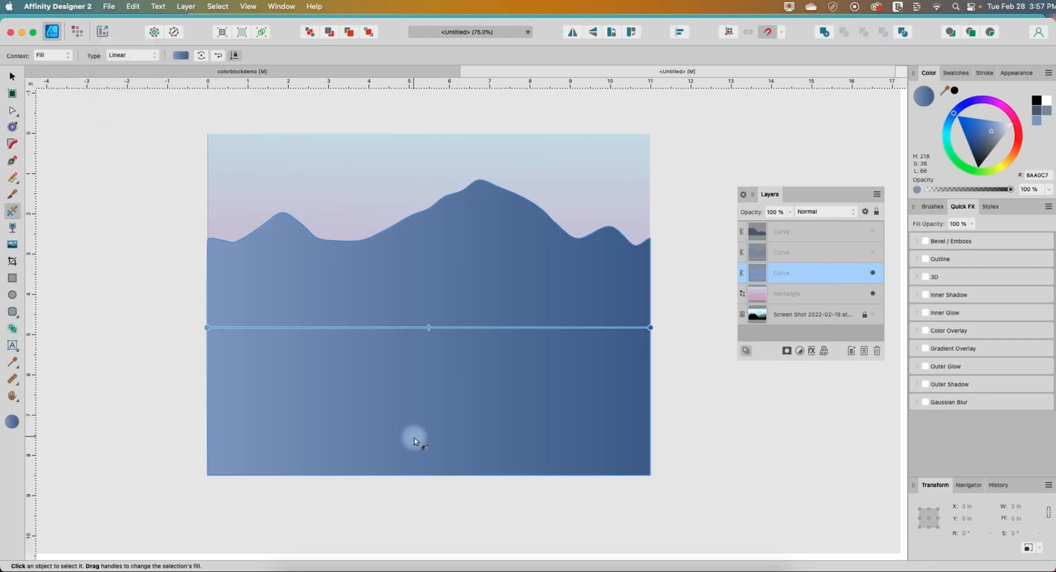
left_click_drag(205, 328, 437, 207)
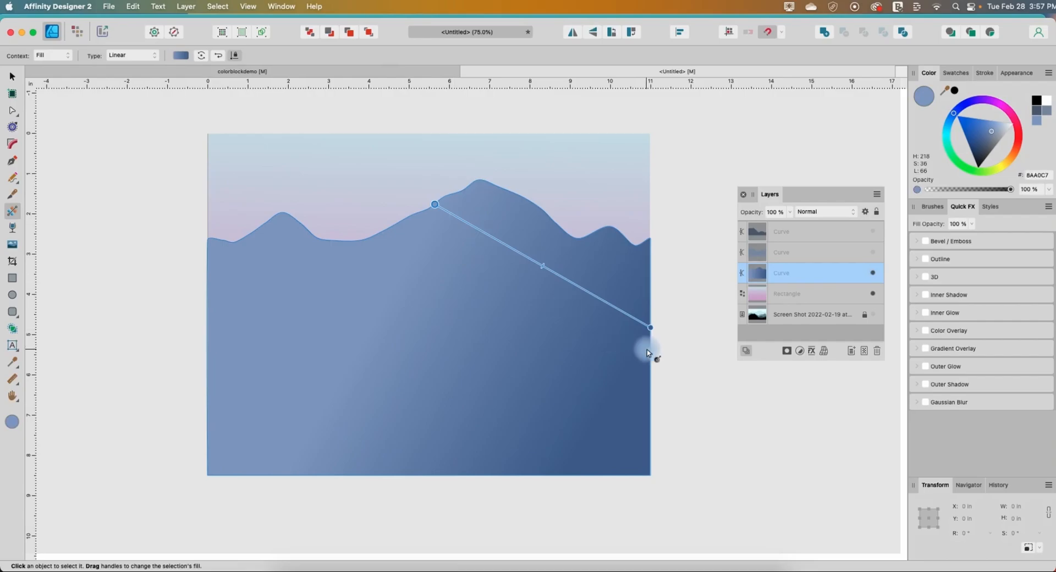
left_click_drag(650, 327, 434, 476)
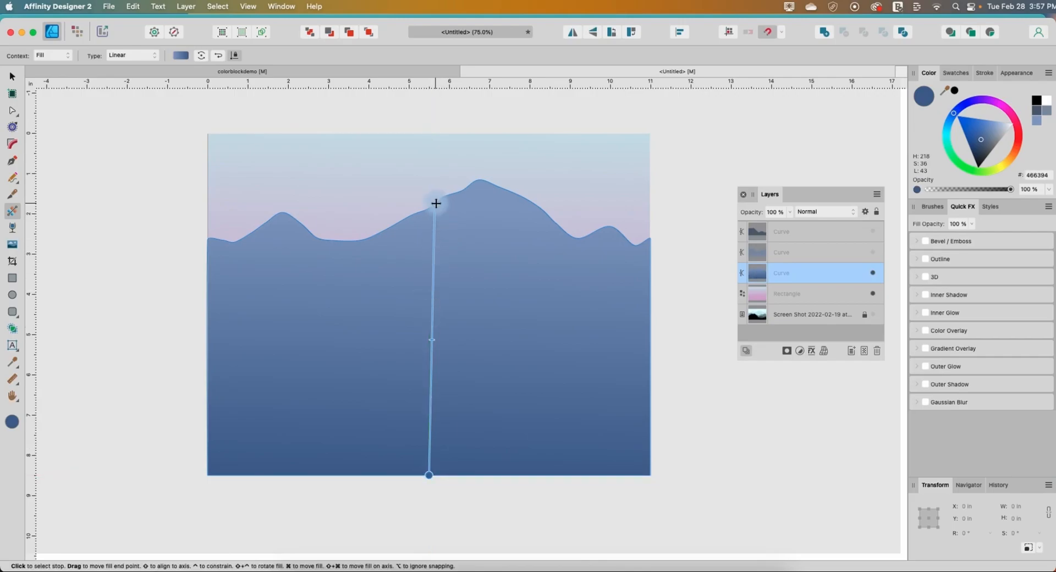
mouse_move(435, 203)
left_mouse_down()
mouse_move(513, 233)
mouse_move(424, 233)
mouse_move(452, 229)
mouse_move(443, 219)
left_mouse_up()
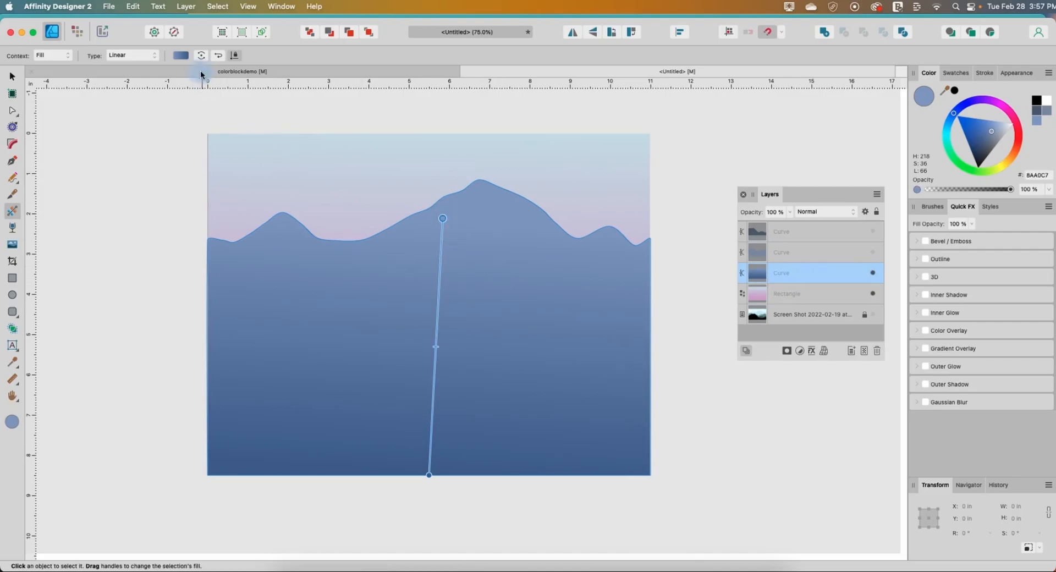
Temporarily hide the background and back ridge to examine the reference screenshot's ridge shading, and restore the layer visibility
left_click(180, 56)
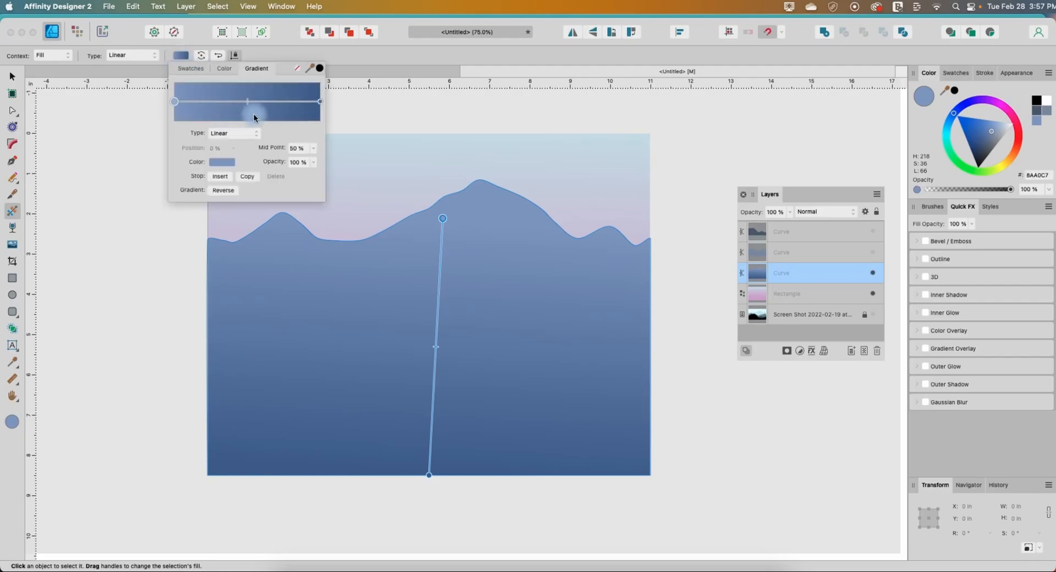
left_click(321, 102)
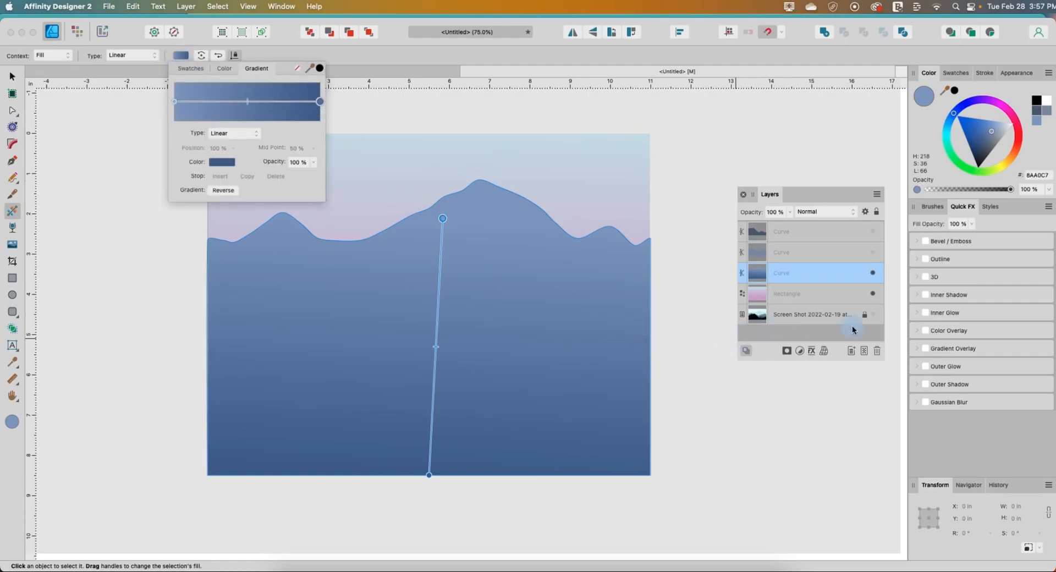
left_click(873, 293)
left_click(872, 273)
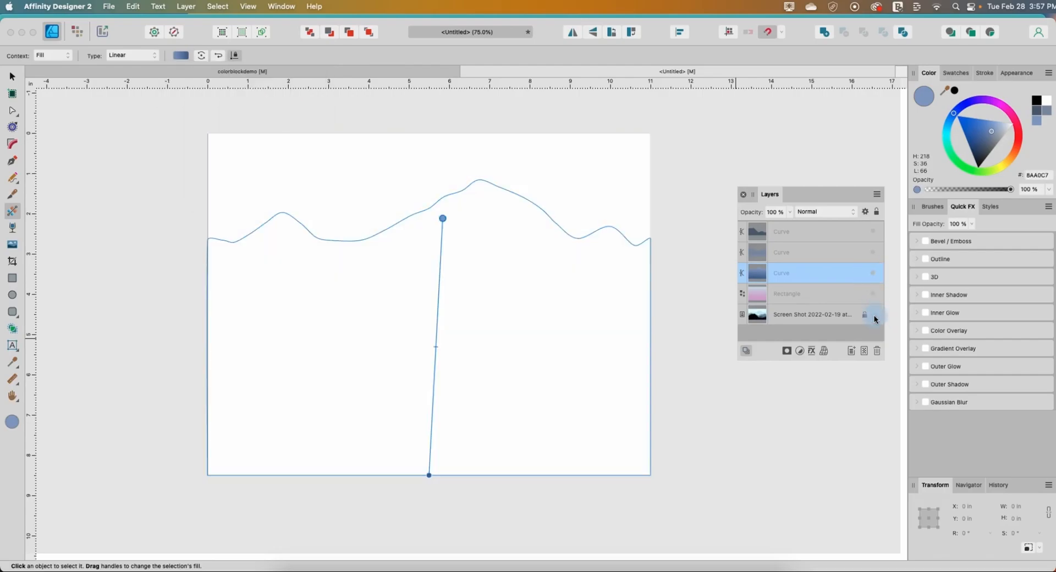
left_click(874, 314)
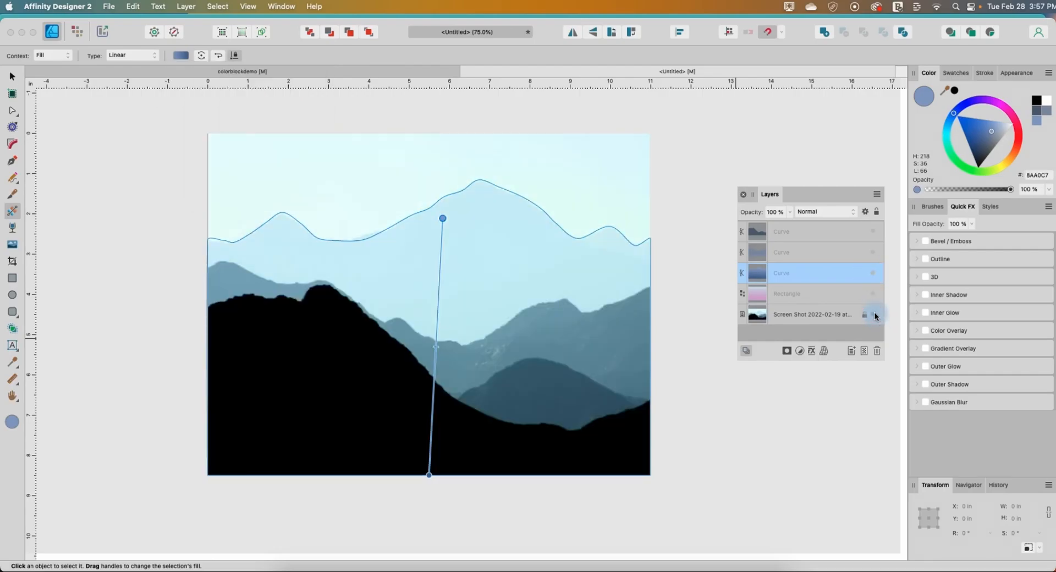
left_click(873, 294)
left_click(873, 272)
left_click(874, 315)
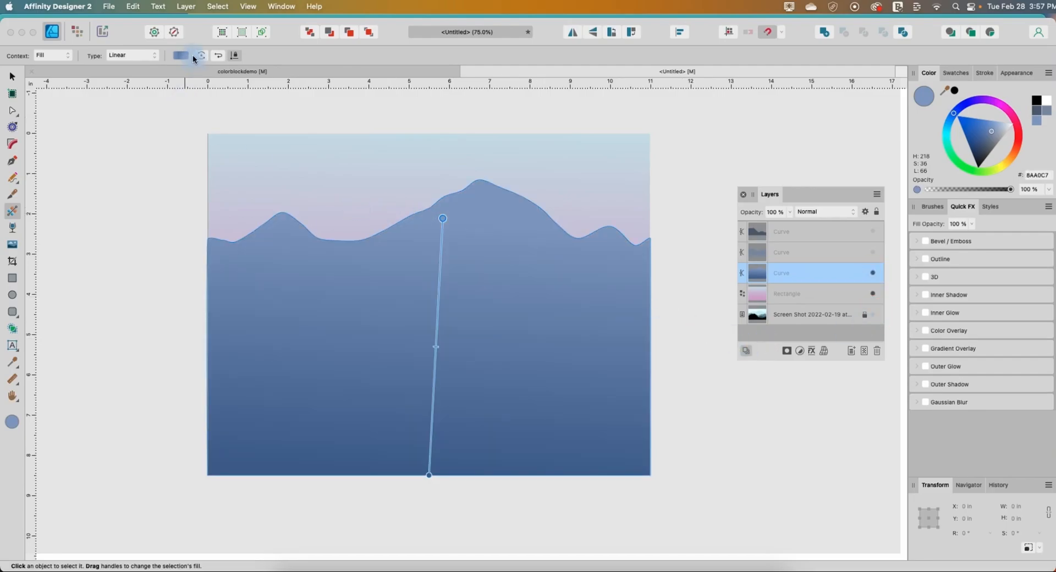
Set the end stop of the back ridge's gradient to a medium blue, 809AC8
left_click(173, 56)
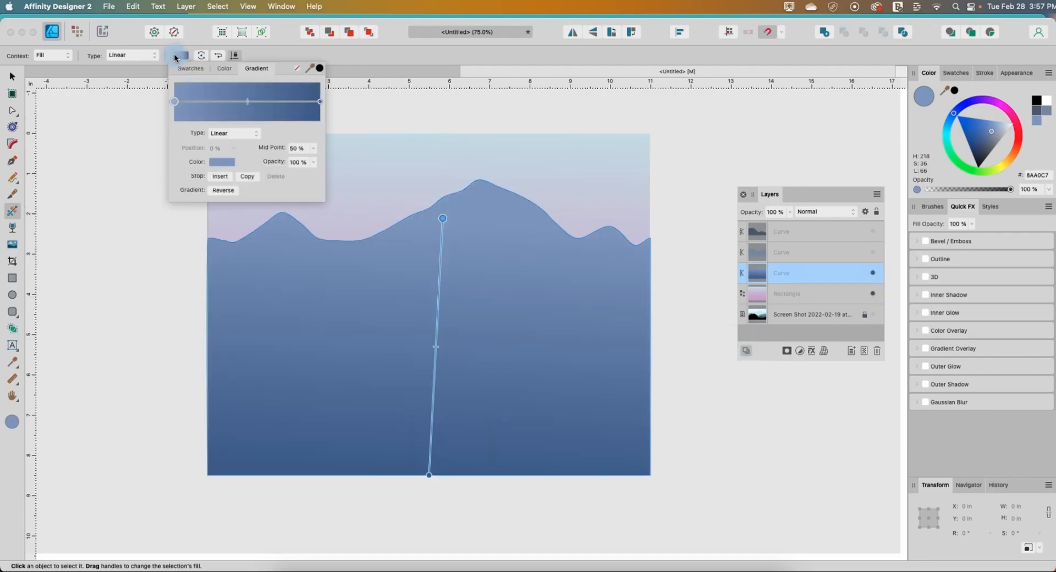
left_click(320, 103)
left_click(223, 164)
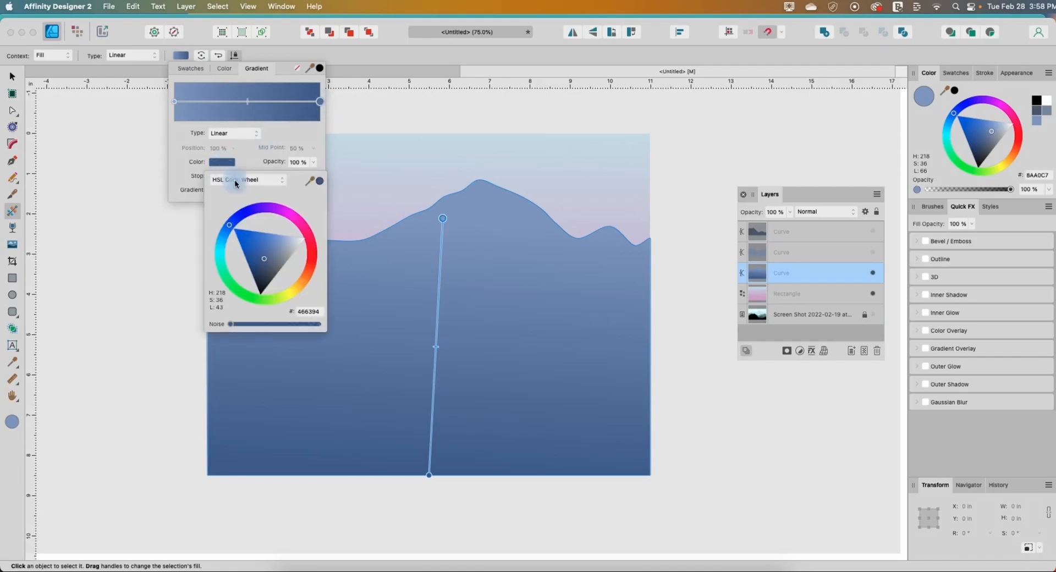
left_click_drag(268, 263, 275, 246)
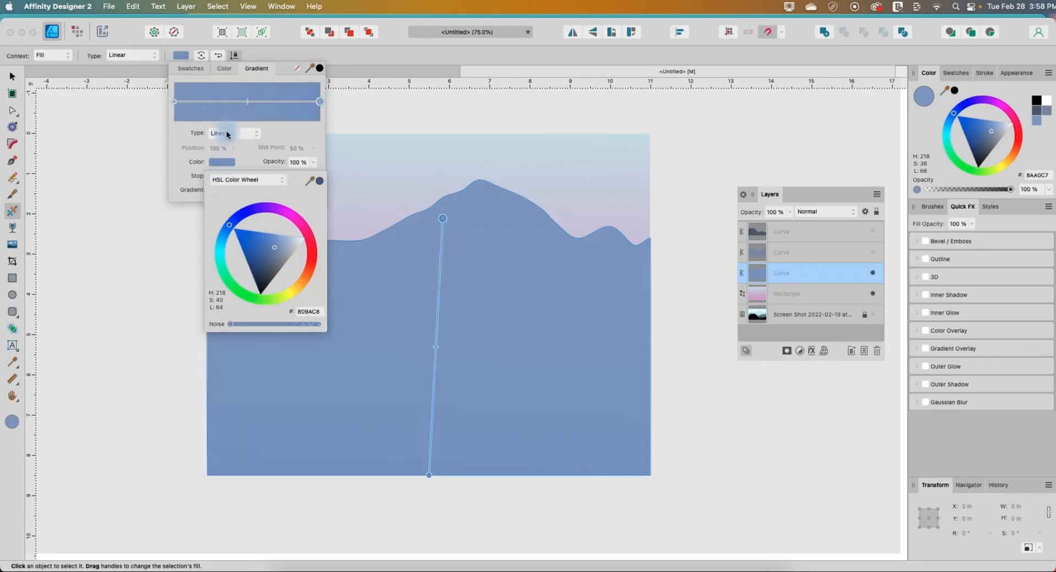
Set the start stop of the back ridge's gradient to a light grey-blue, AFBBD0, and deselect the curve
left_click(174, 101)
left_click(222, 162)
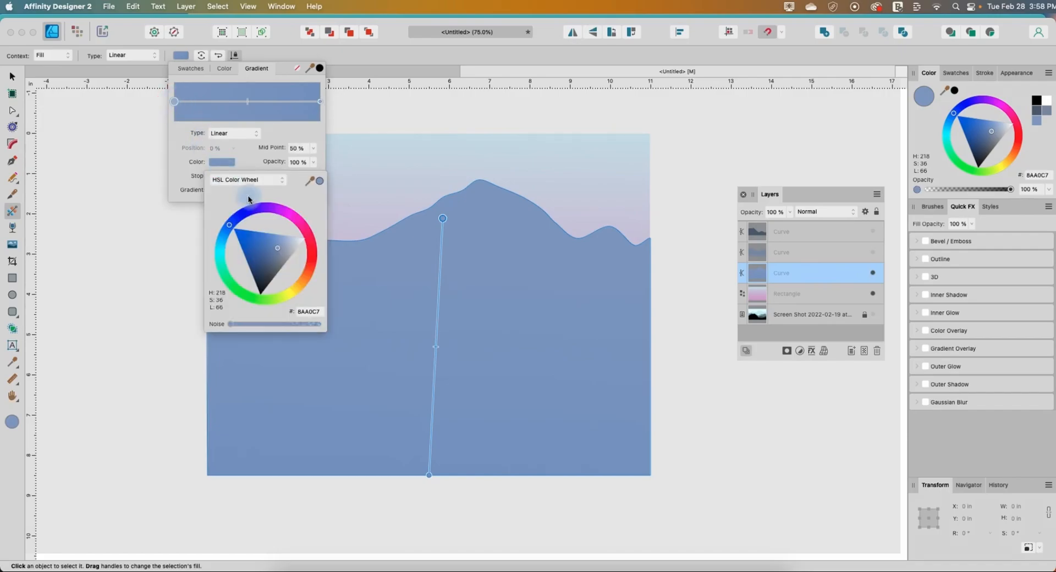
left_click_drag(279, 247, 287, 250)
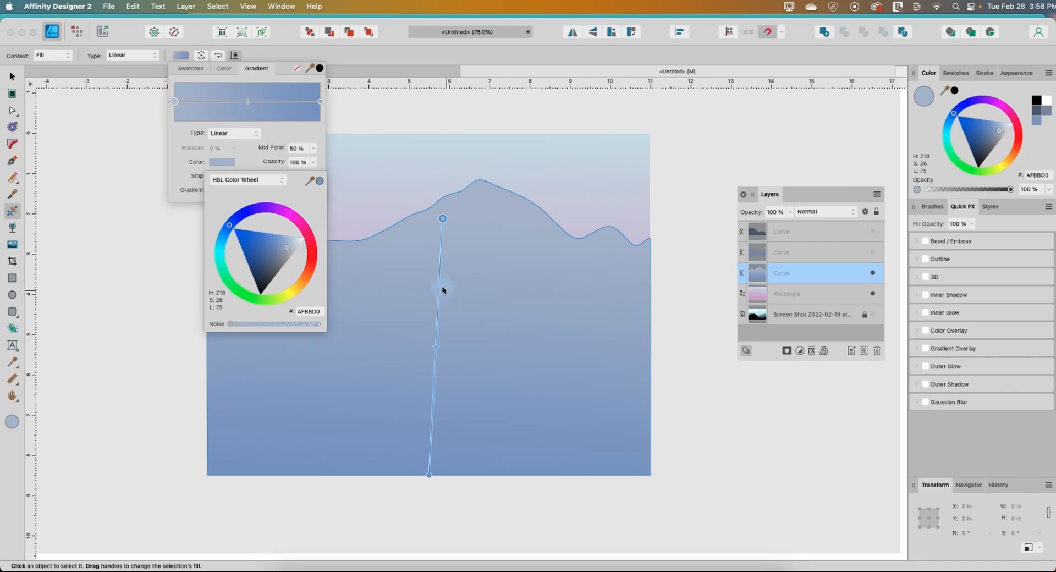
left_click(111, 174)
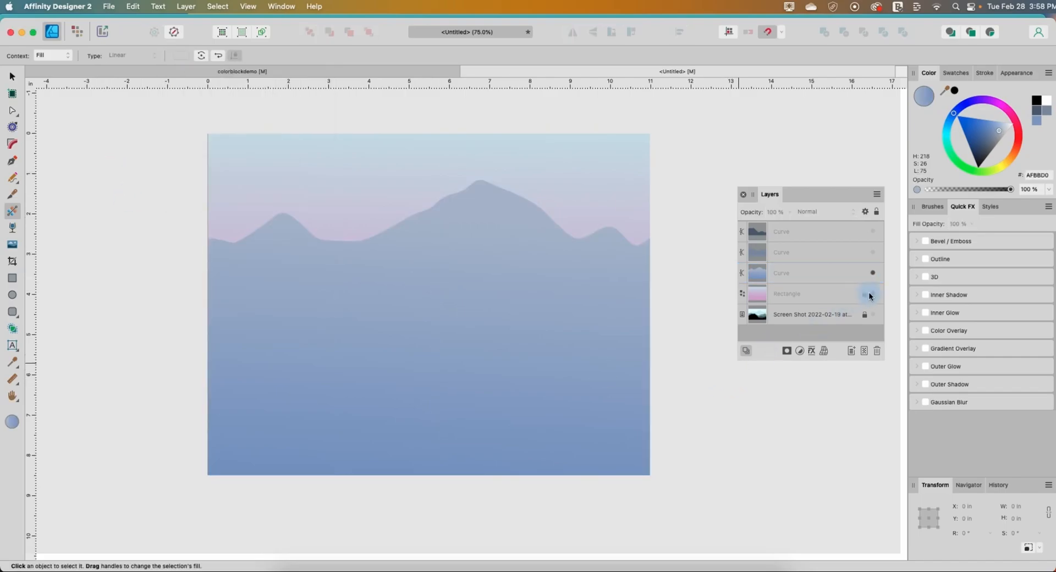
Show the middle ridge and change the back ridge's fill to a radial gradient centred just above the middle ridge's central dip, ending inside the page
left_click(873, 252)
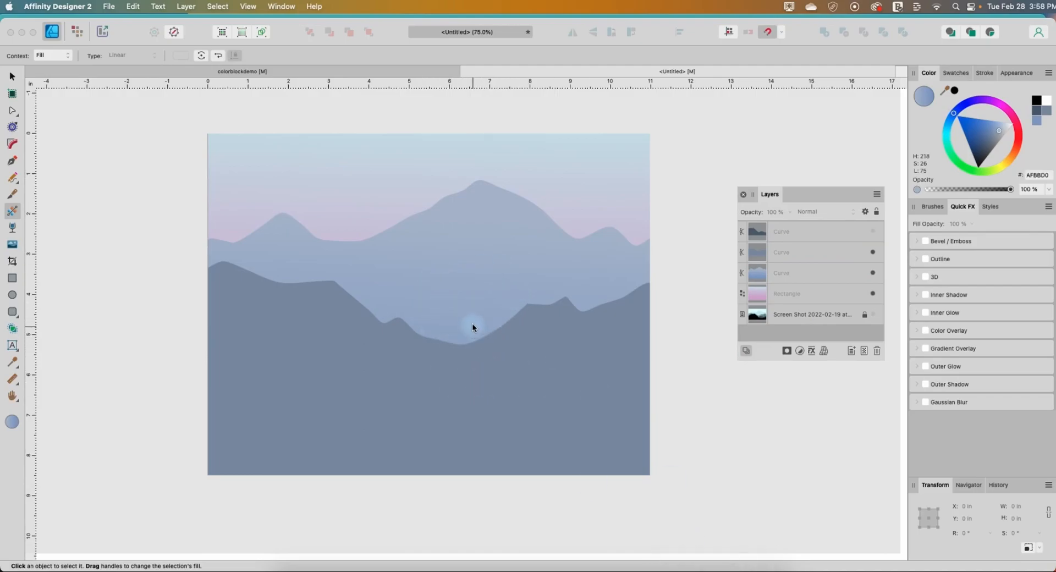
left_click(471, 282)
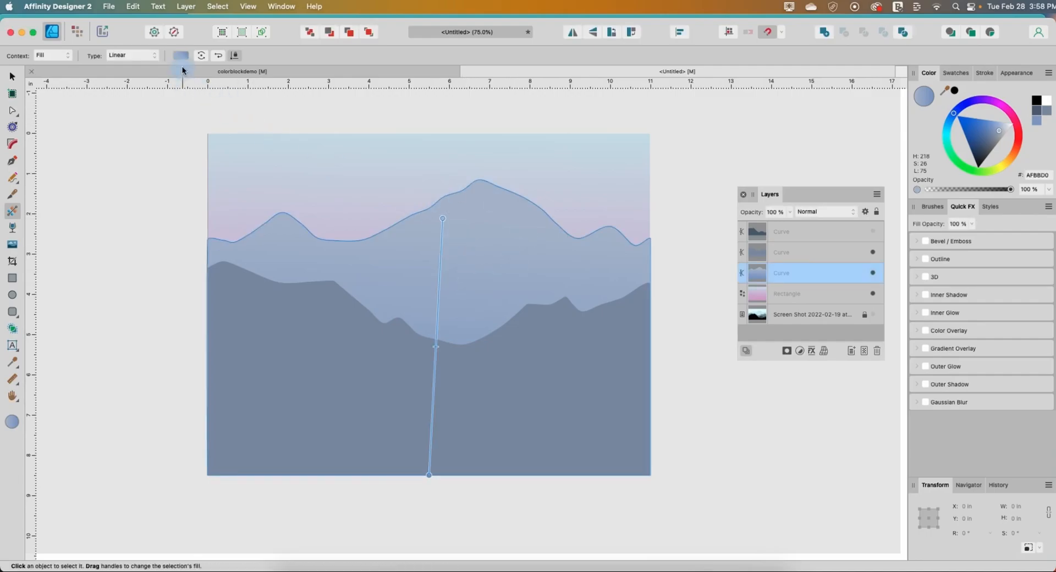
left_click(132, 55)
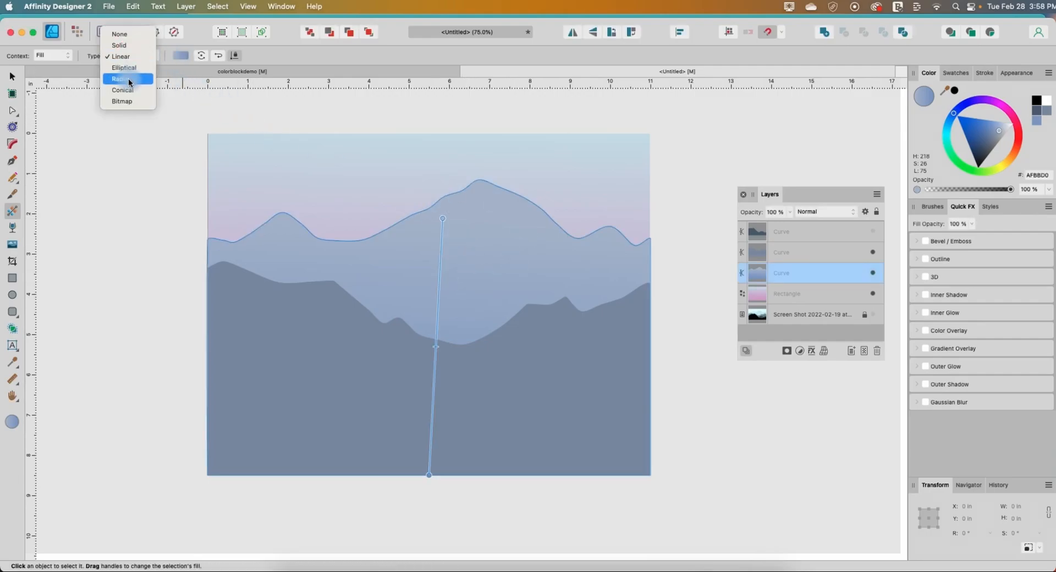
left_click(130, 81)
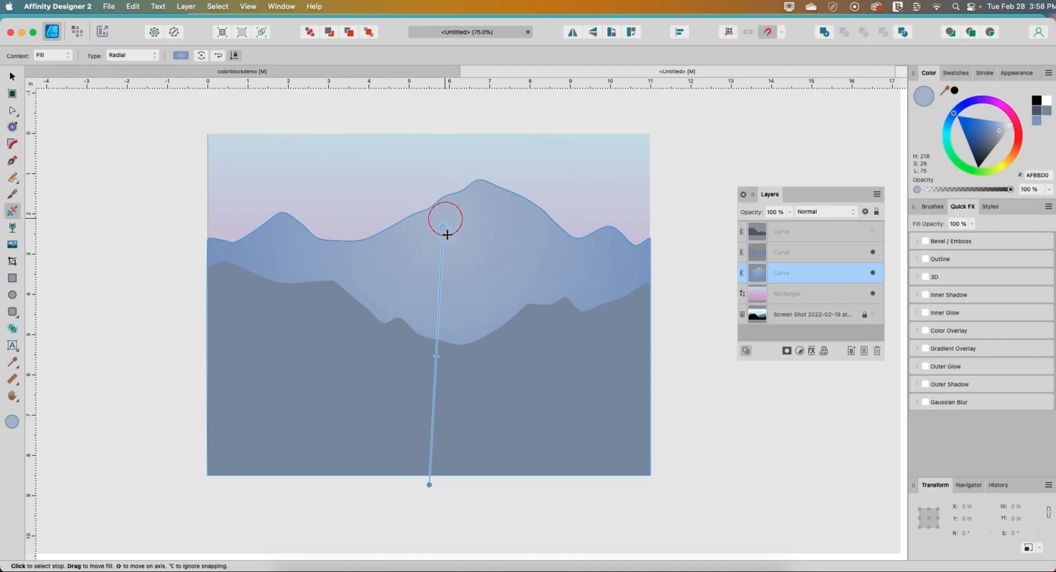
left_click_drag(445, 231, 457, 292)
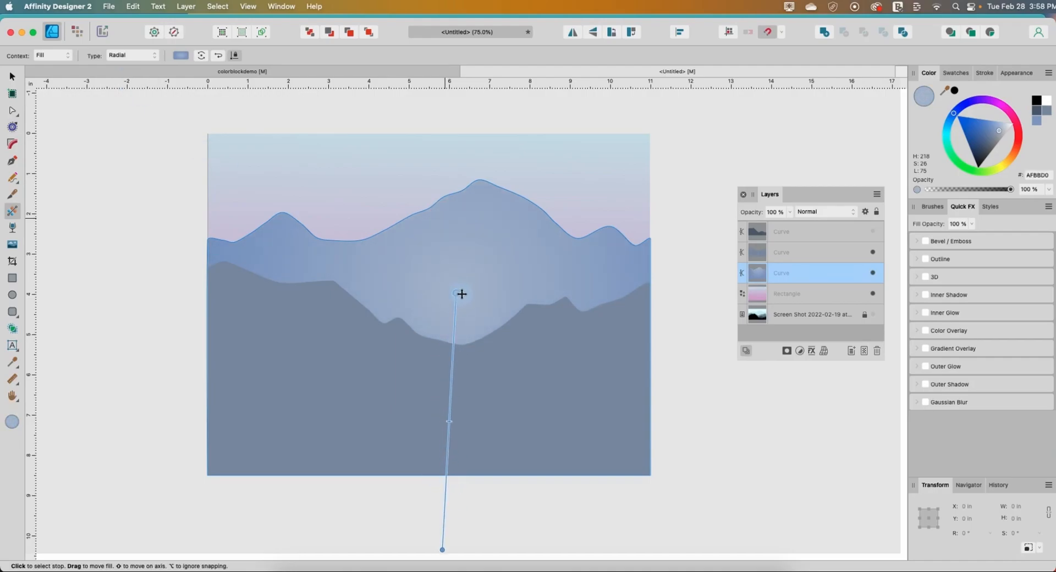
left_click_drag(444, 547, 441, 440)
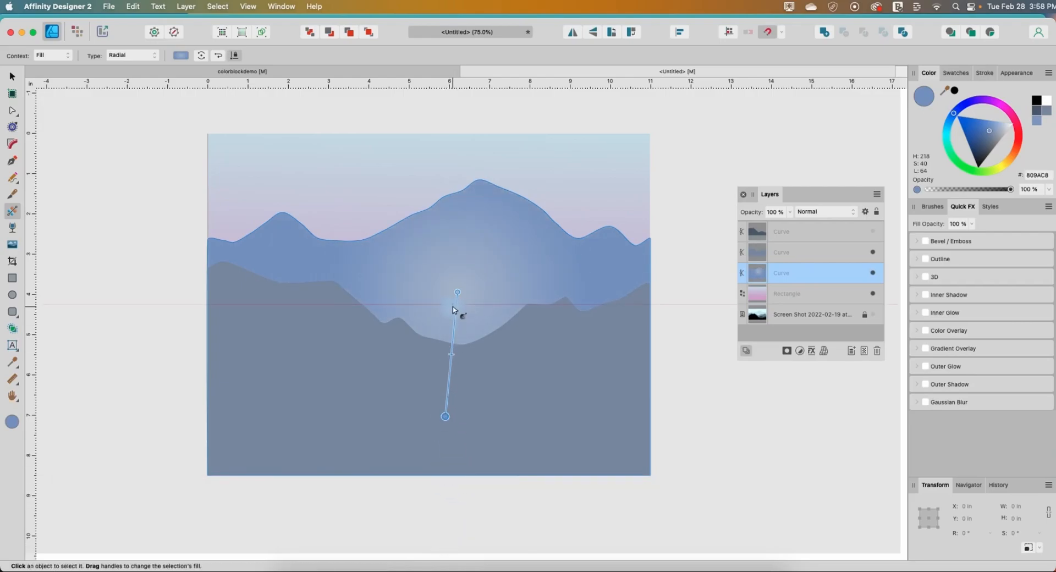
left_click_drag(457, 292, 455, 328)
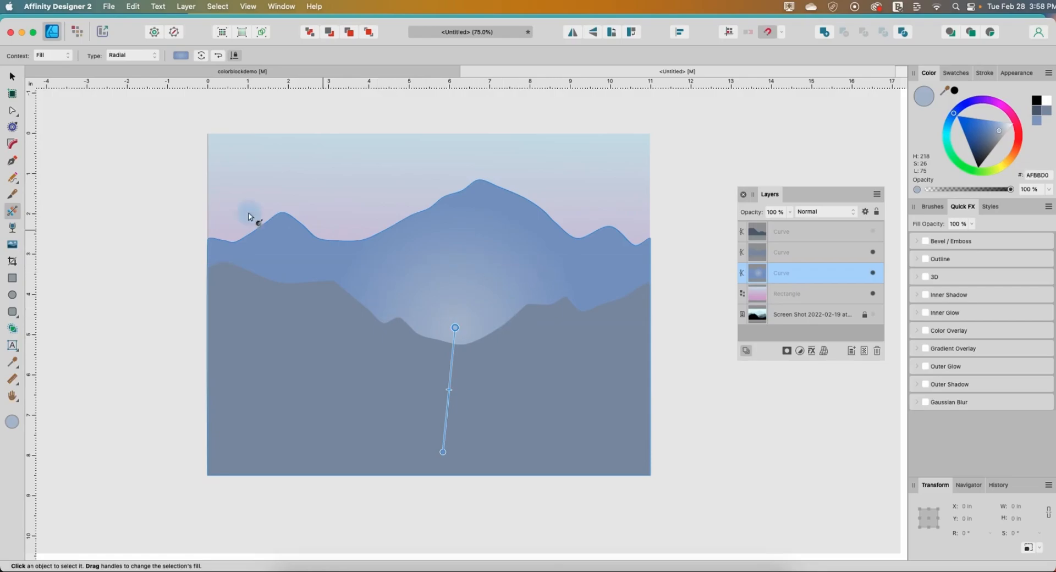
Give the middle ridge a linear gradient running vertically from just below its central dip down to the page's lower edge
left_click(13, 79)
left_click(278, 319)
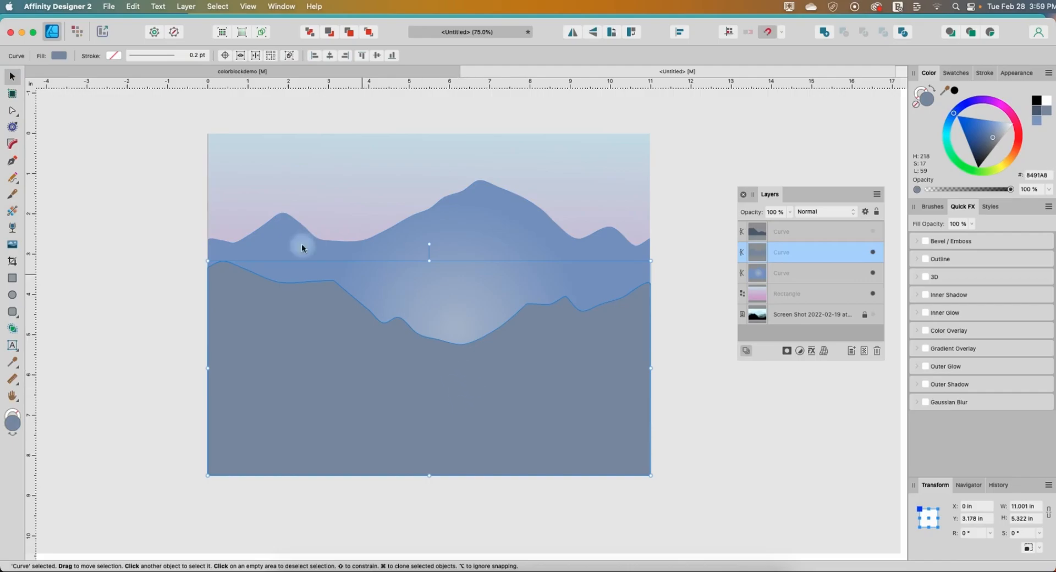
left_click(12, 212)
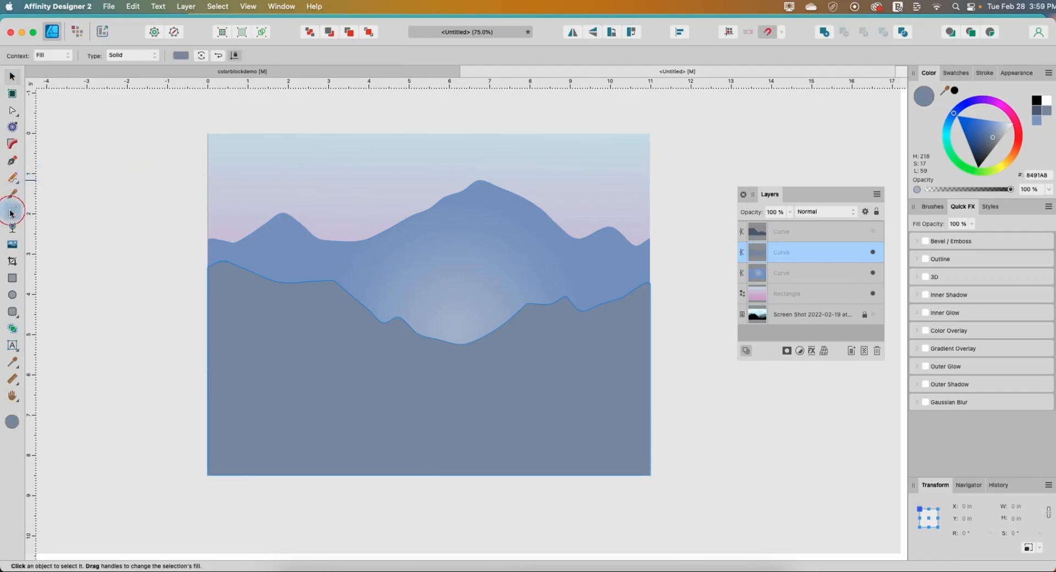
left_click(148, 55)
left_click(135, 75)
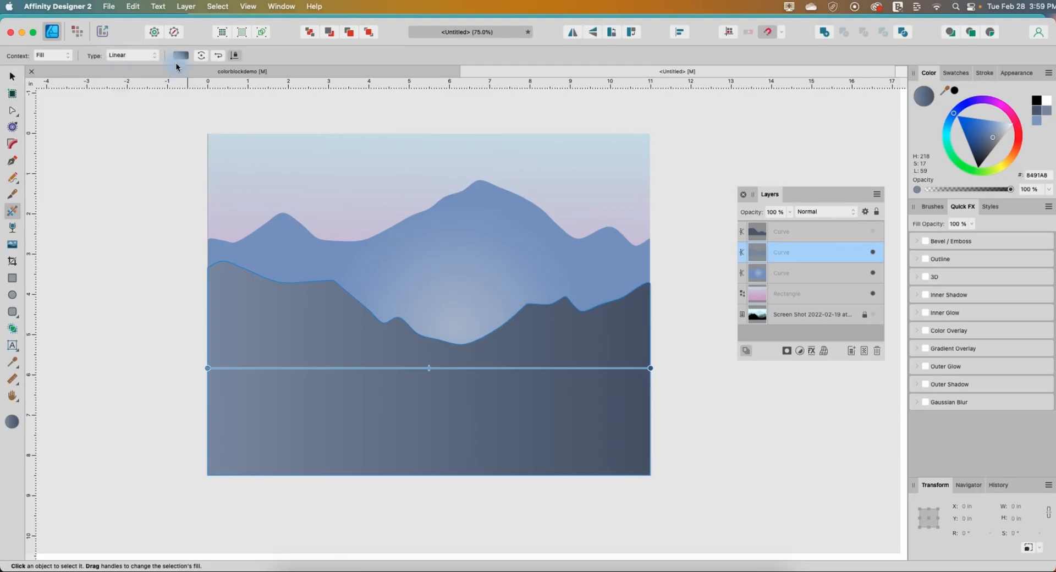
left_click_drag(650, 367, 445, 474)
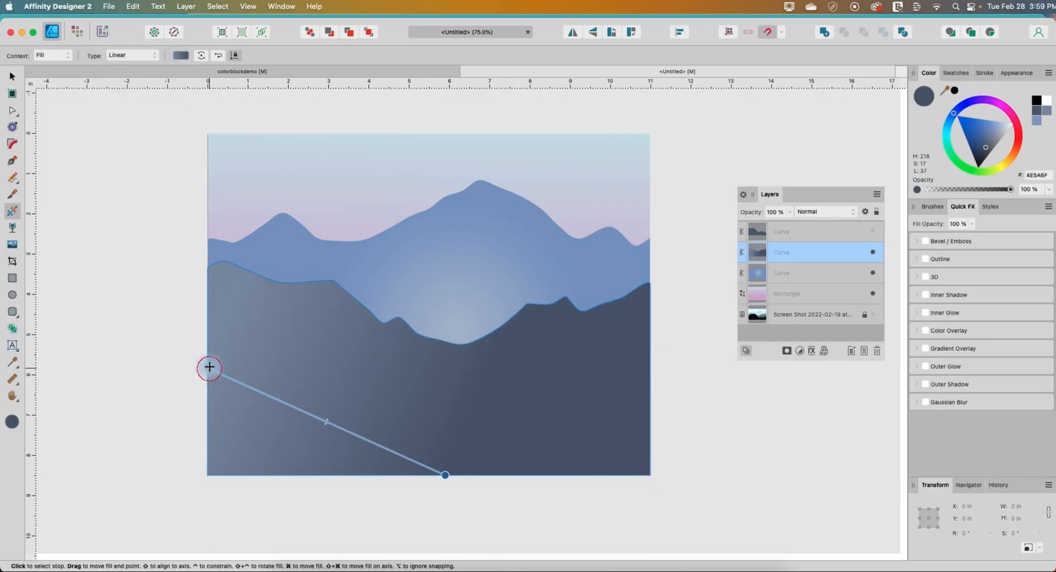
left_click_drag(208, 367, 448, 370)
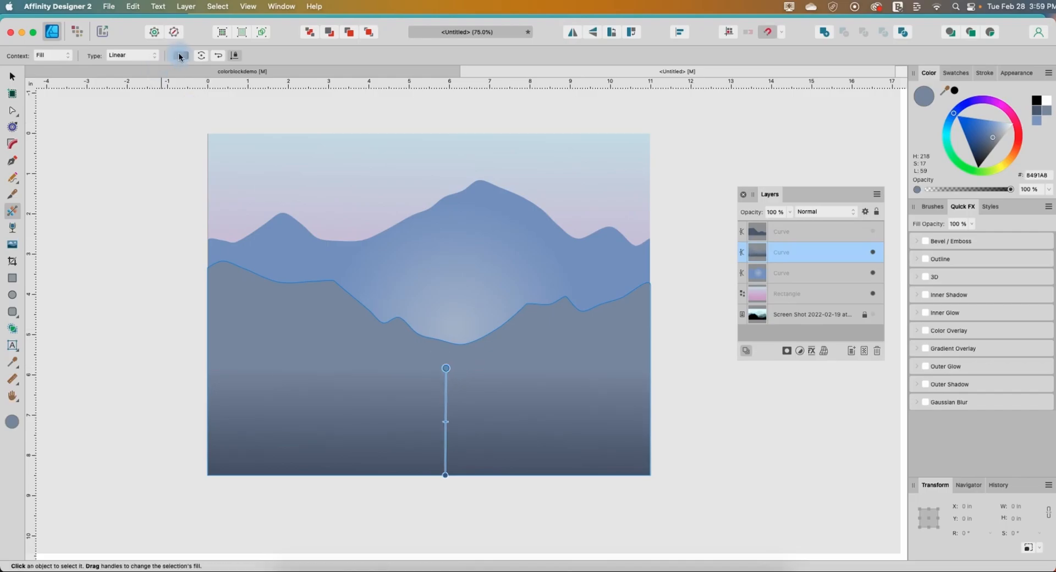
Set the end stop of the middle ridge's gradient to a deeper blue, 5574AB
left_click(181, 55)
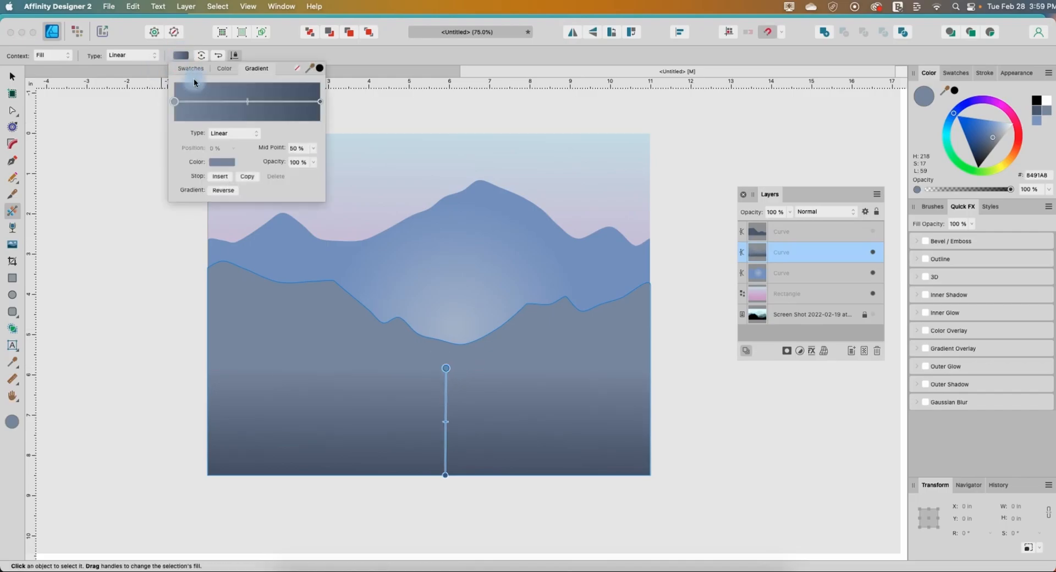
left_click(319, 102)
left_click(220, 161)
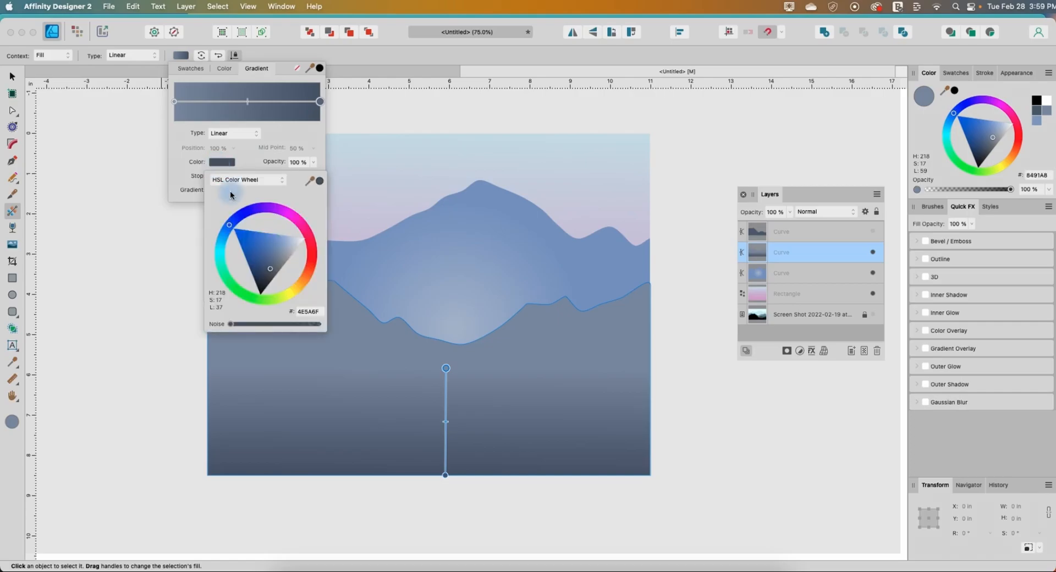
mouse_move(270, 269)
left_mouse_down()
mouse_move(276, 260)
mouse_move(269, 284)
mouse_move(291, 257)
mouse_move(269, 236)
mouse_move(265, 252)
left_mouse_up()
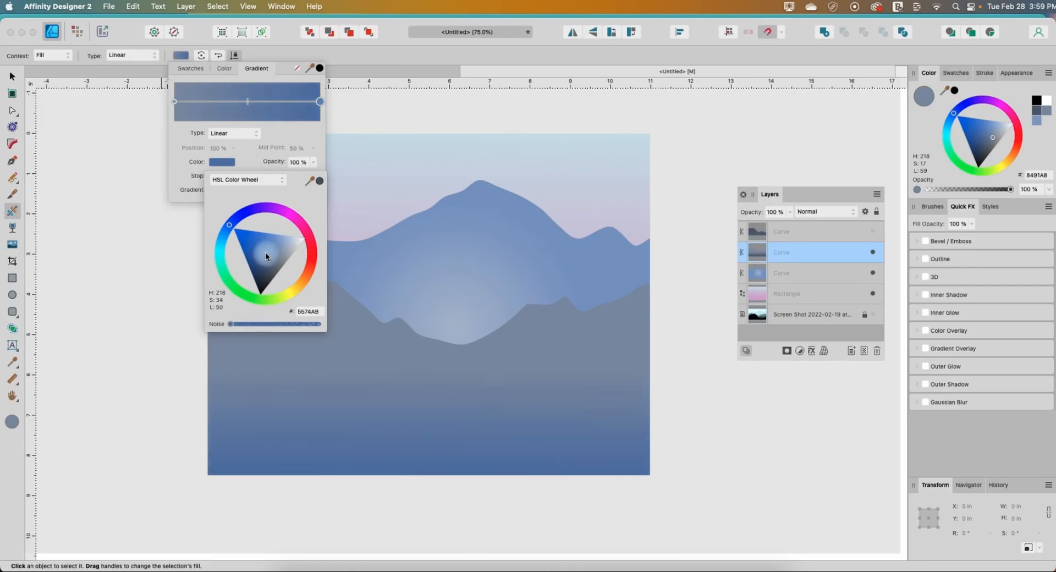
Set the start stop of the middle ridge's gradient to a muted blue, 7C91B5, and deselect the curve
left_click(174, 101)
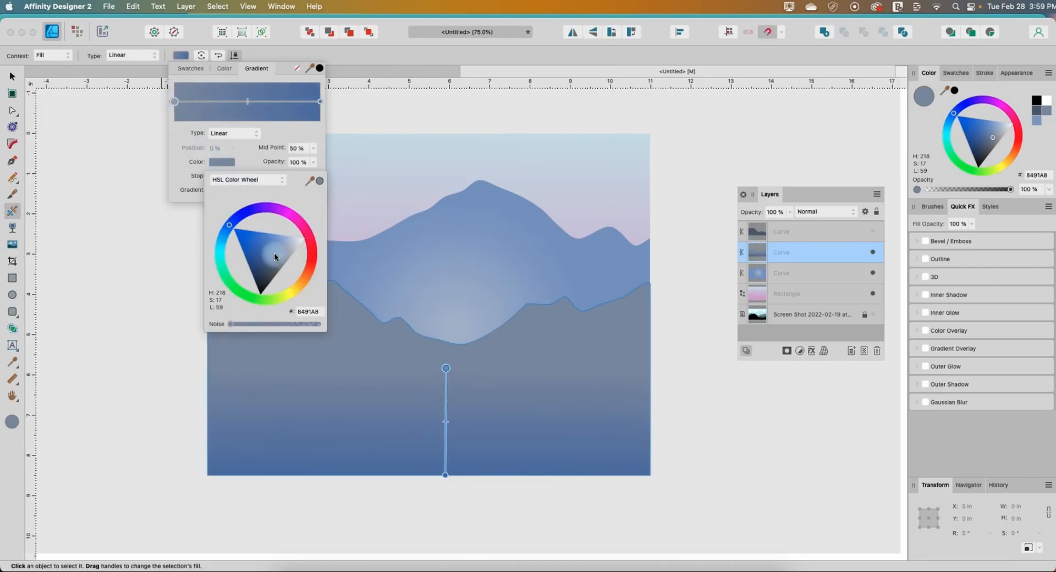
left_click_drag(274, 253, 275, 250)
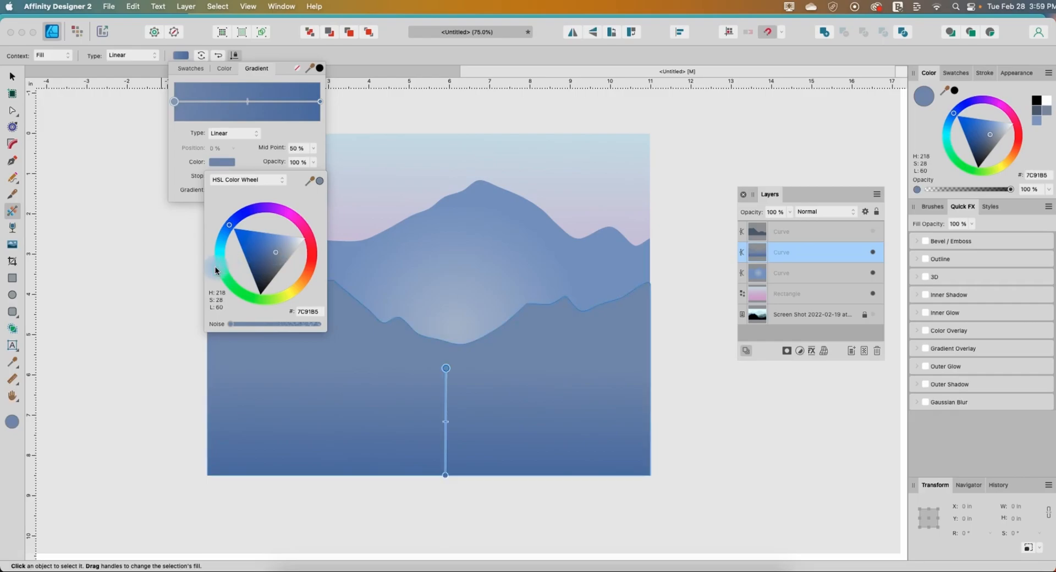
left_click(170, 245)
Show the front ridge and give it a linear gradient with a dark navy end stop, 262E3C
left_click(872, 232)
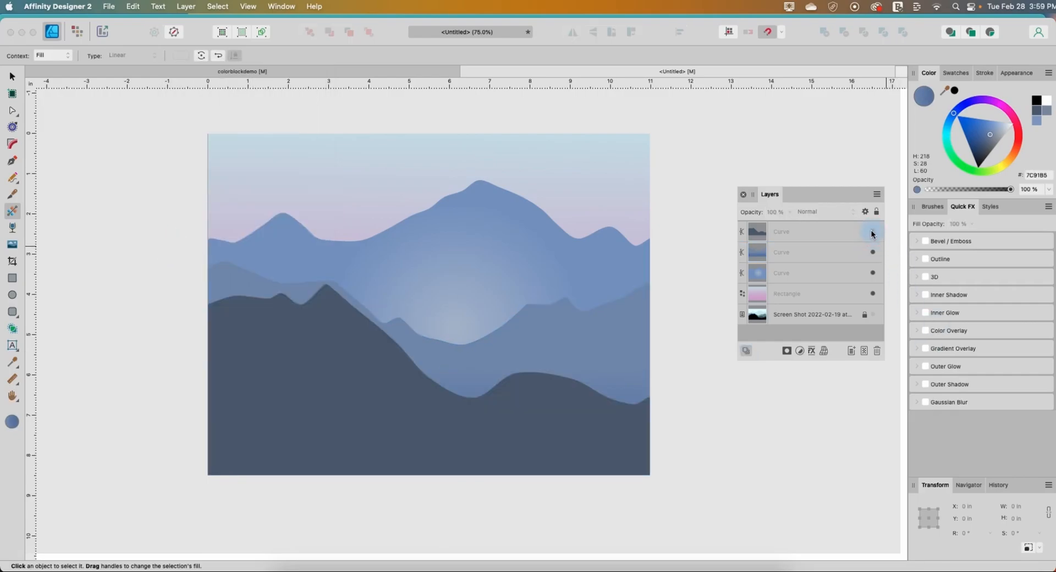
left_click(352, 390)
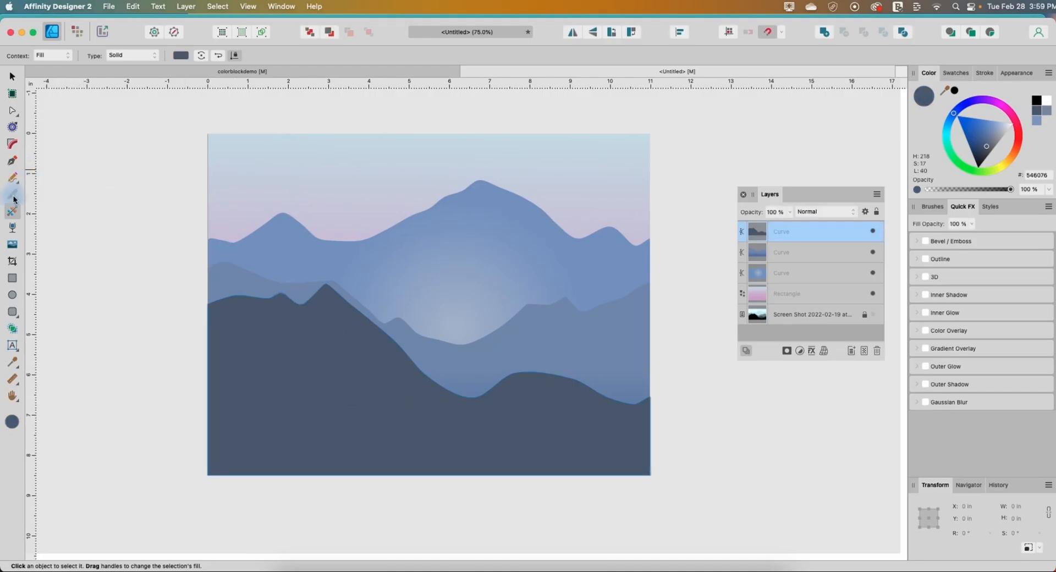
left_click(181, 56)
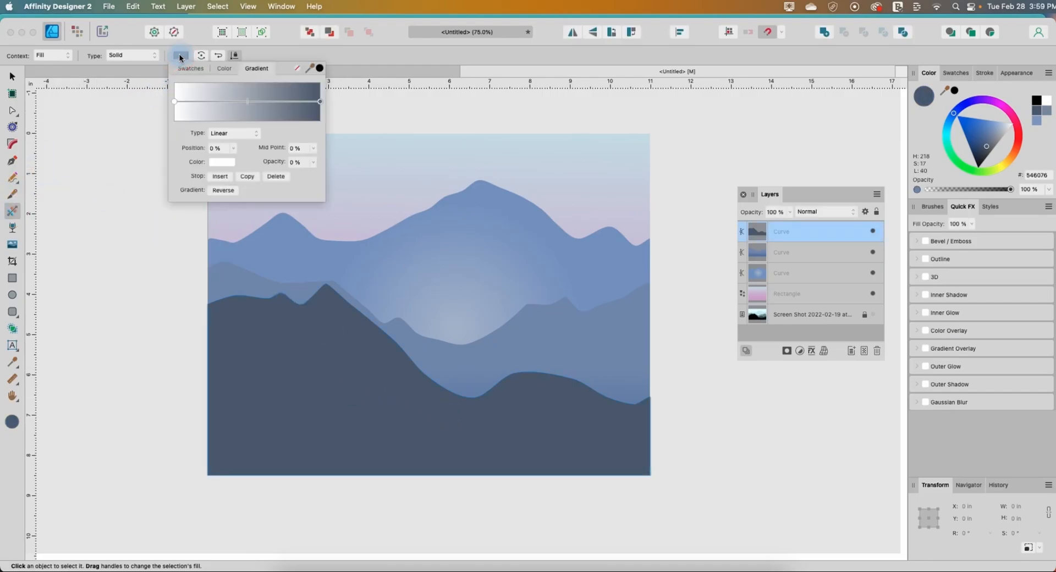
left_click(321, 103)
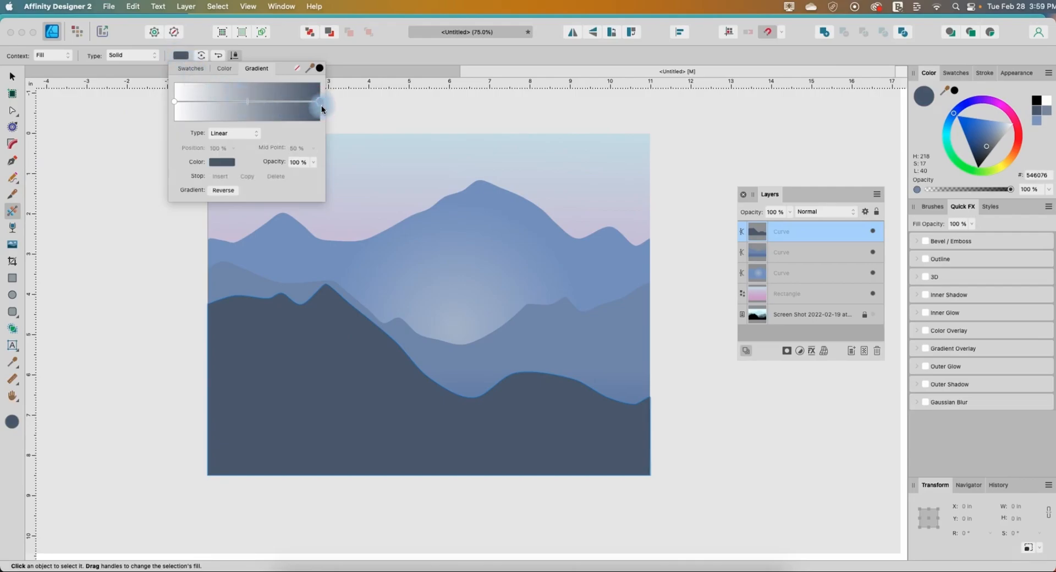
left_click(222, 162)
left_click(267, 275)
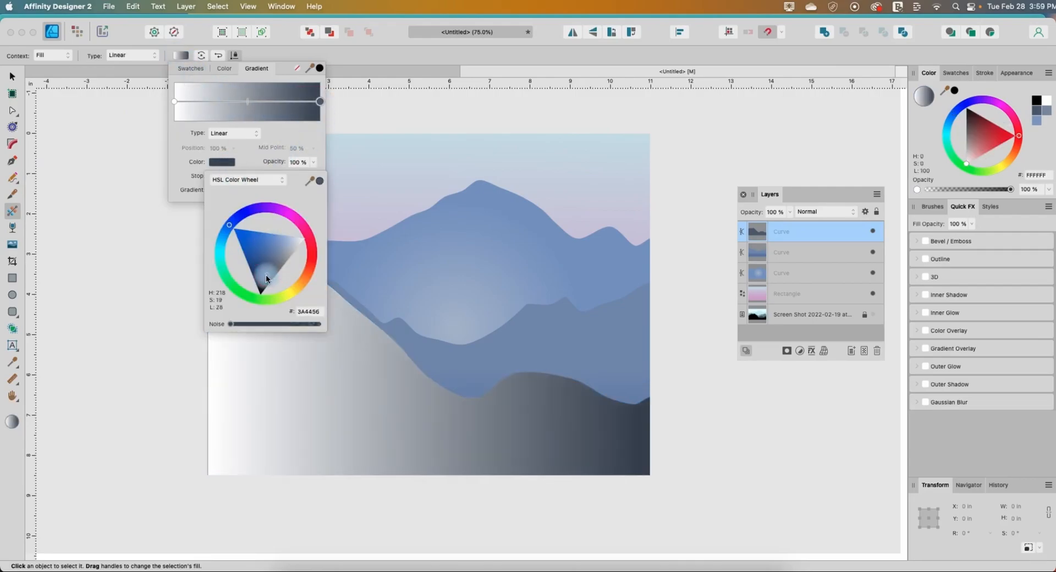
left_click_drag(266, 274, 264, 279)
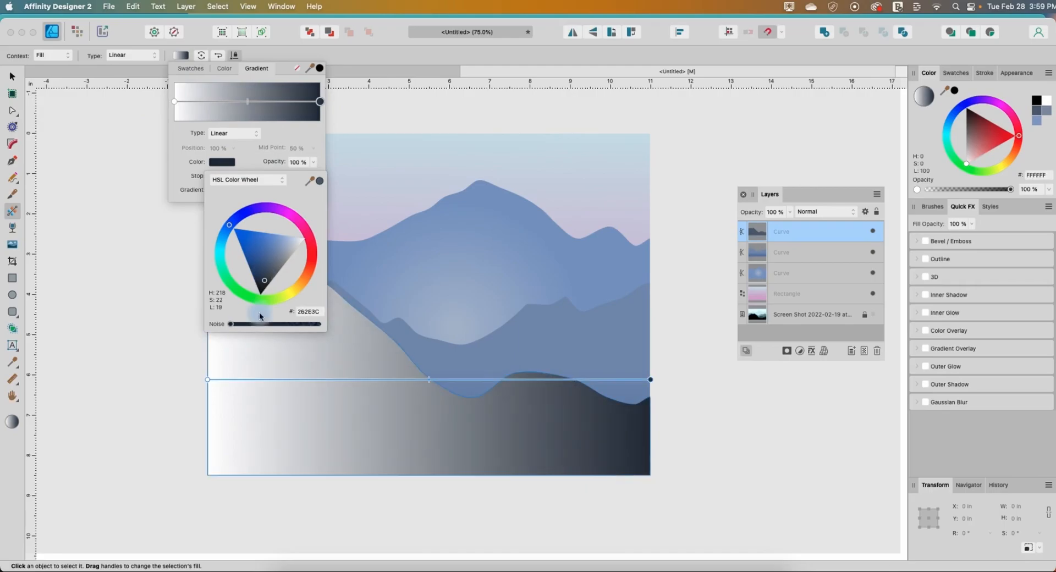
Run the front ridge's gradient from its highest peak almost straight down to the page's lower edge
left_click(363, 391)
left_click_drag(207, 379, 326, 284)
left_click_drag(646, 380, 317, 470)
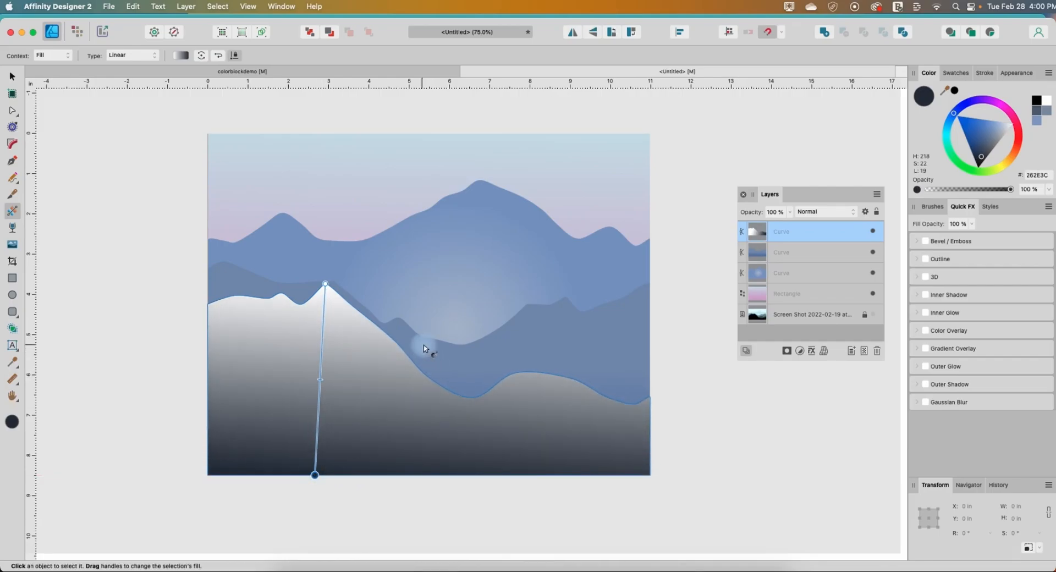
Set the start stop of the front ridge's gradient to a slate blue, 4C627C, and deselect the curve
left_click(182, 55)
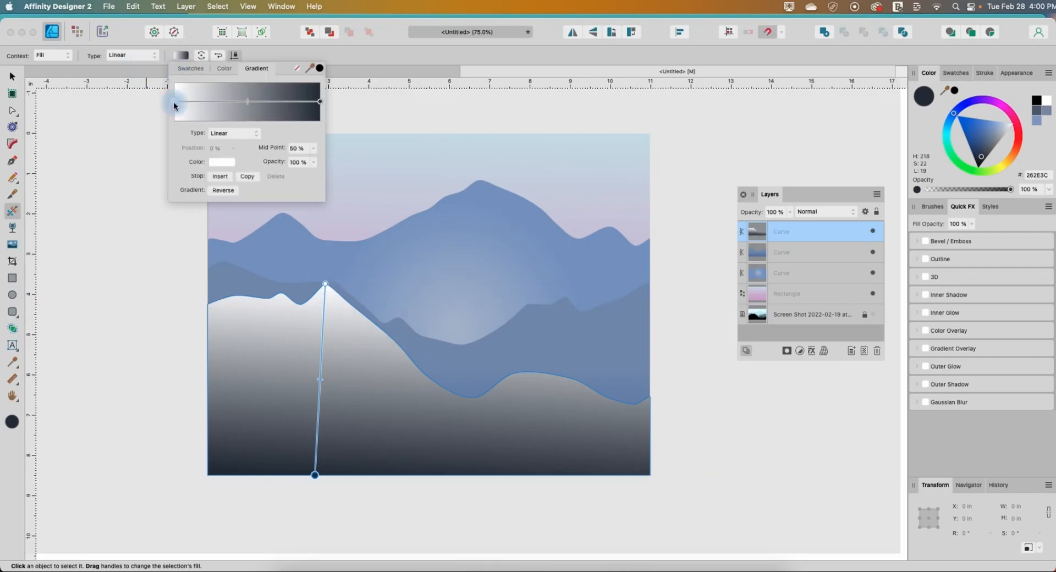
left_click(222, 162)
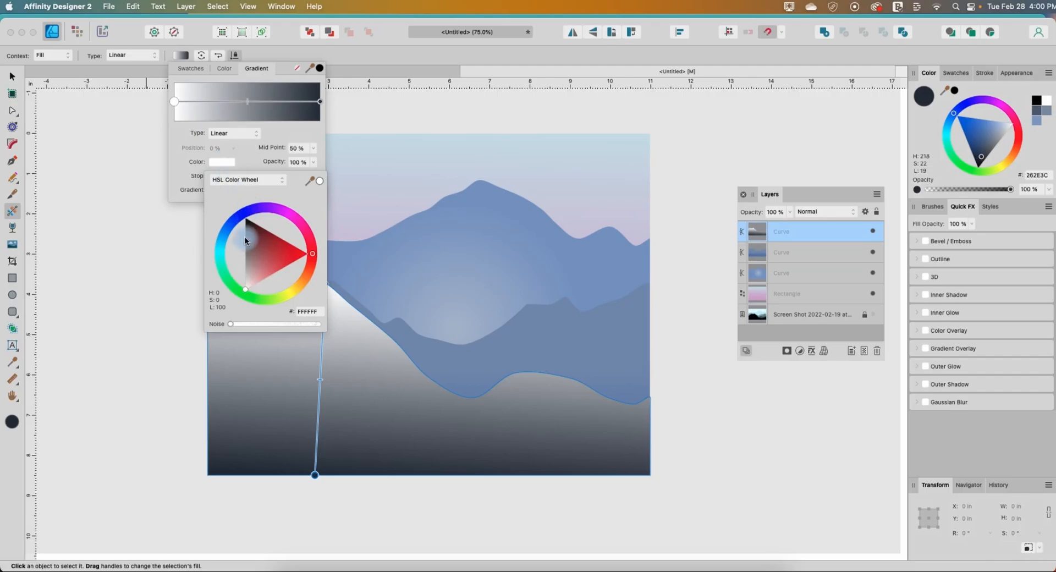
left_click_drag(226, 233, 268, 263)
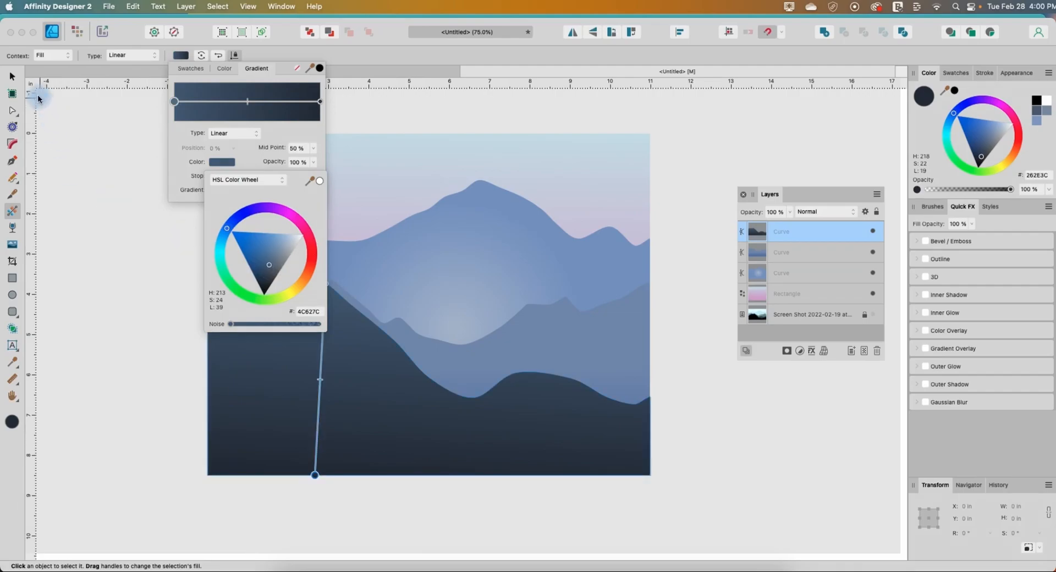
left_click(12, 76)
left_click(75, 153)
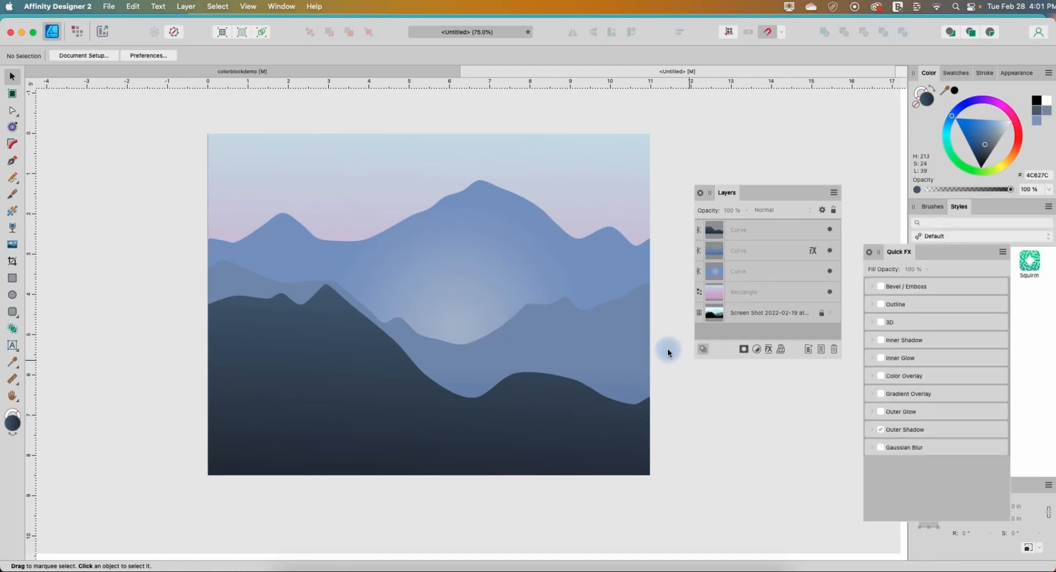
left_click(639, 337)
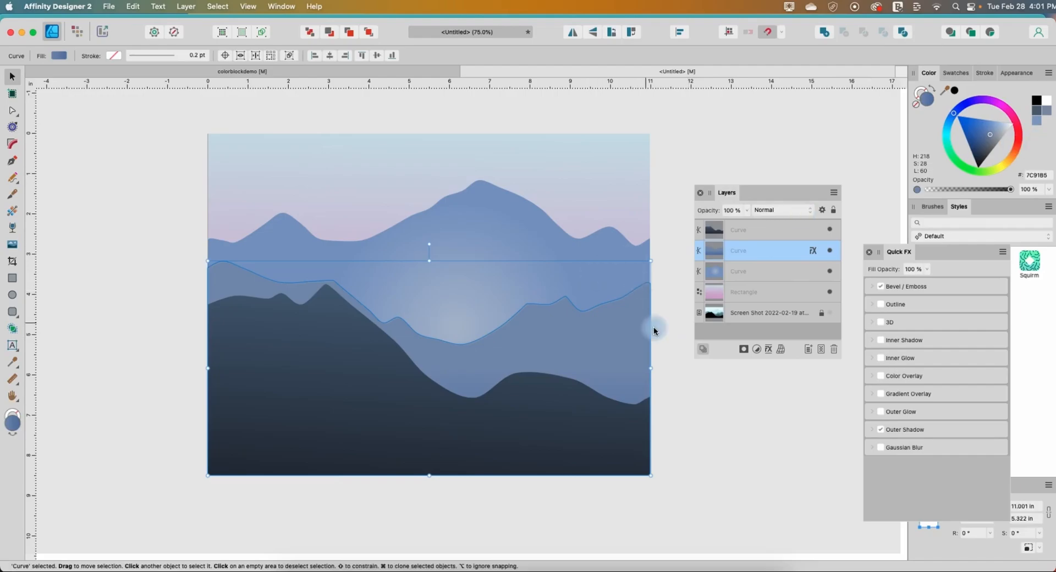
left_click(668, 270)
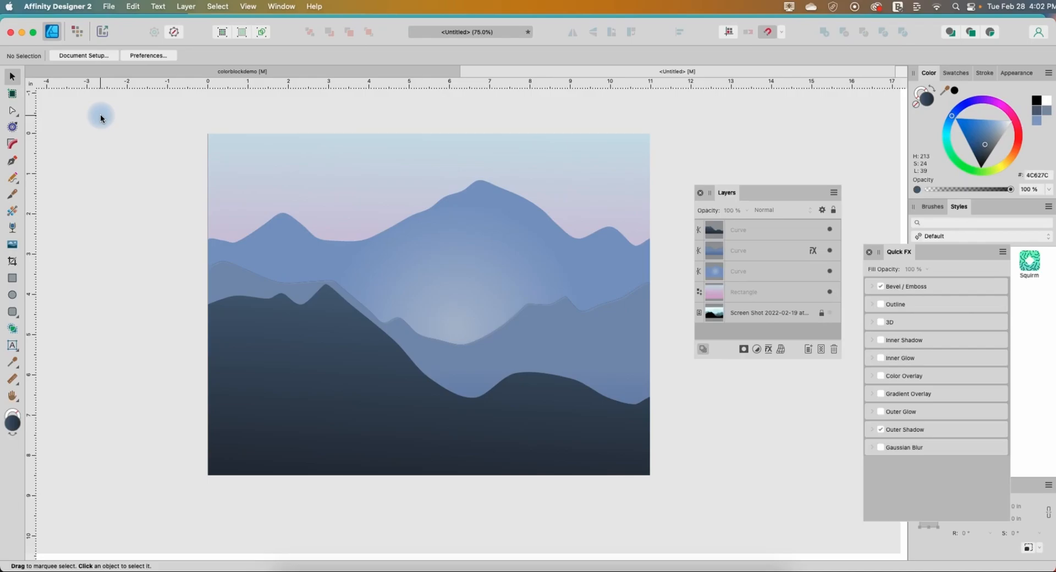
Switch to the Export Persona, select the sky and all three ridges, and create a slice from each of them
left_click(101, 33)
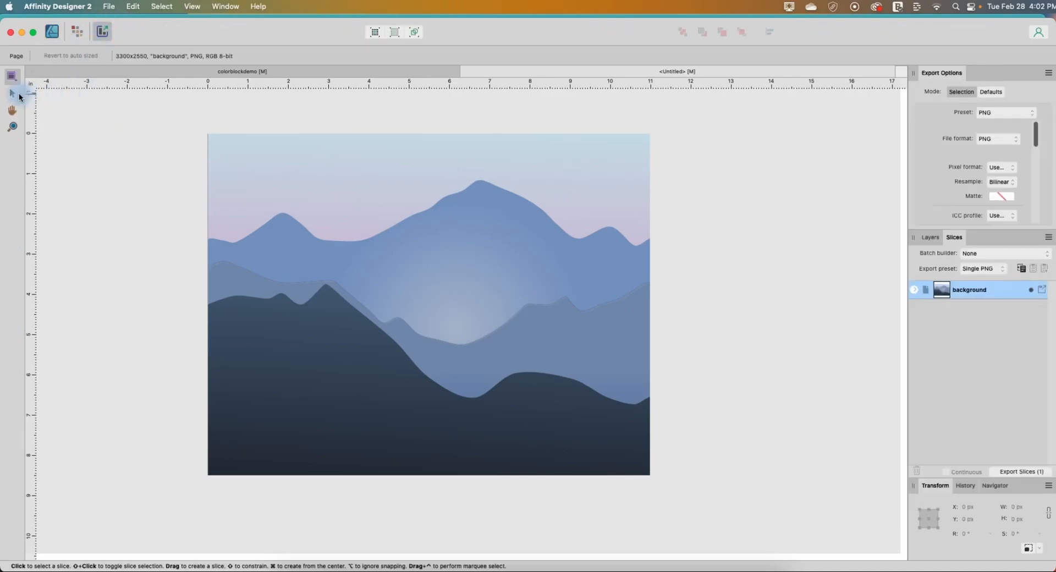
left_click(13, 95)
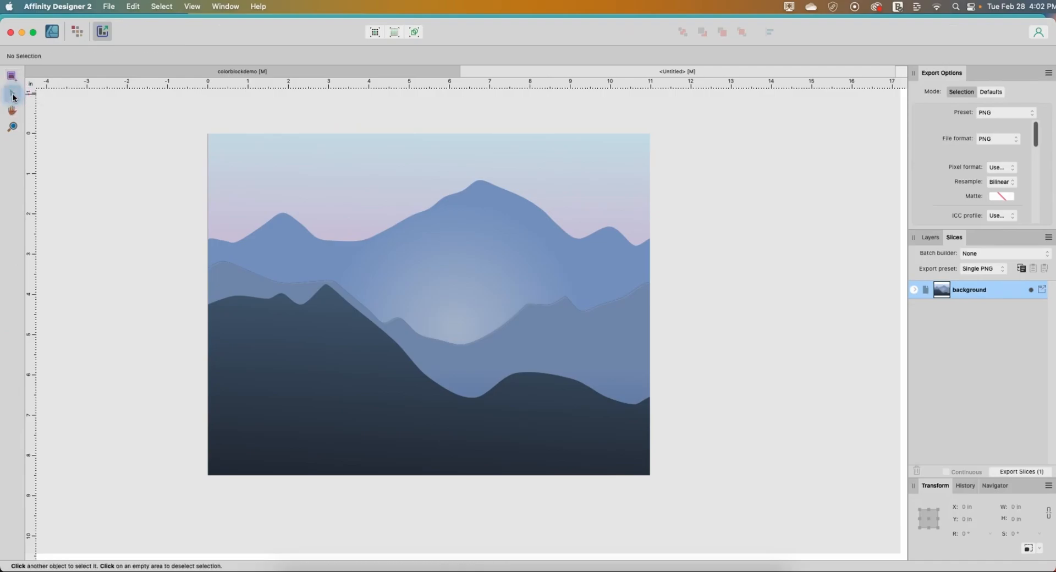
left_click_drag(166, 104, 741, 519)
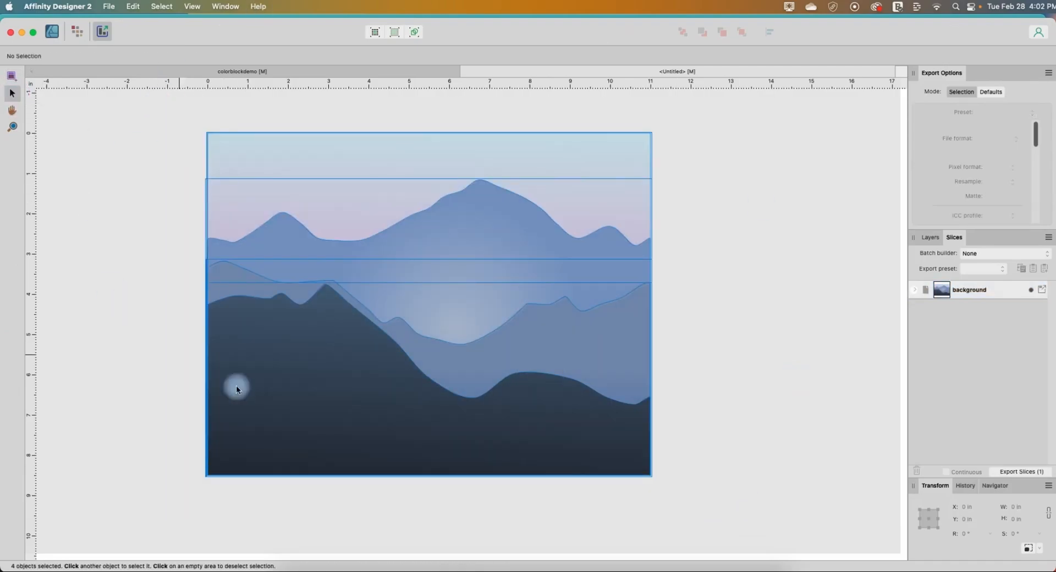
right_click(442, 223)
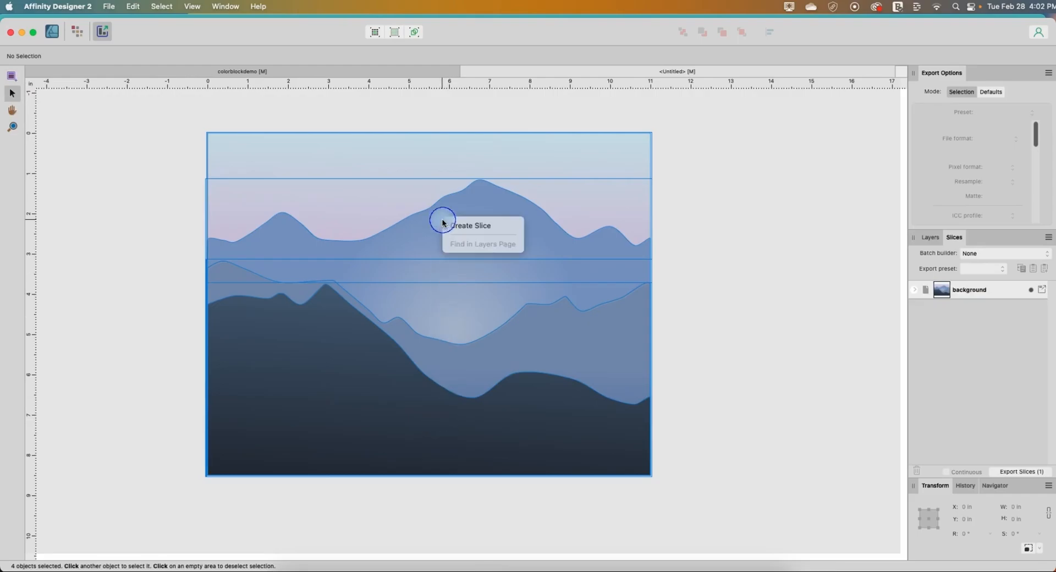
left_click(453, 225)
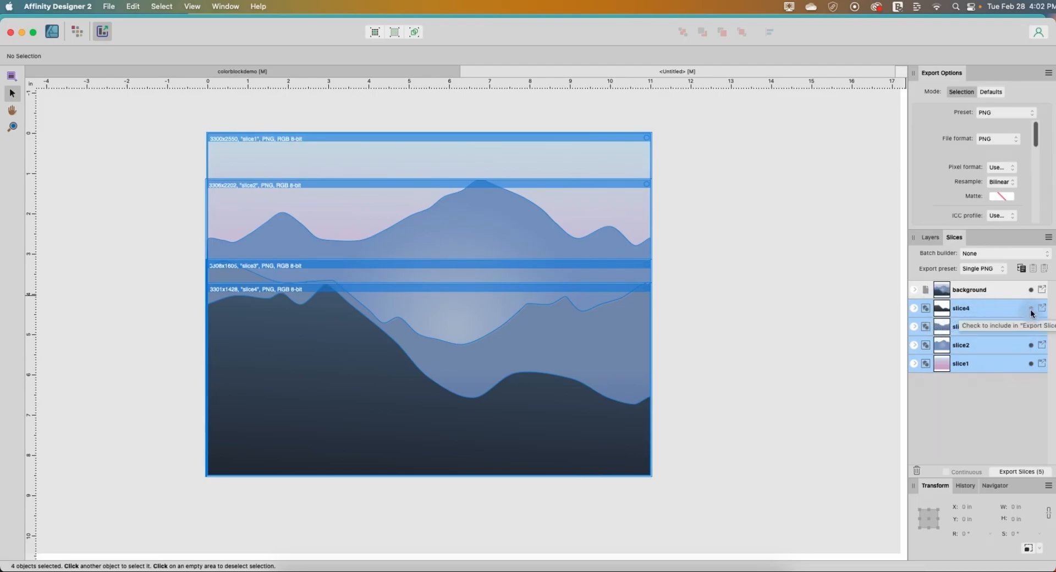
Expand the export settings of slice4 and look through its available file formats, keeping PNG
left_click(914, 308)
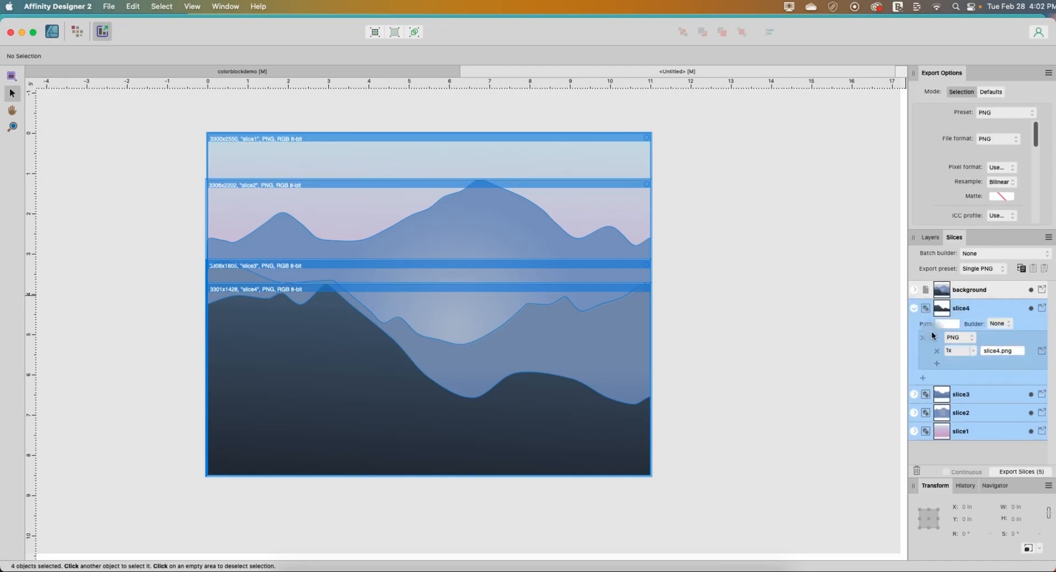
left_click(962, 338)
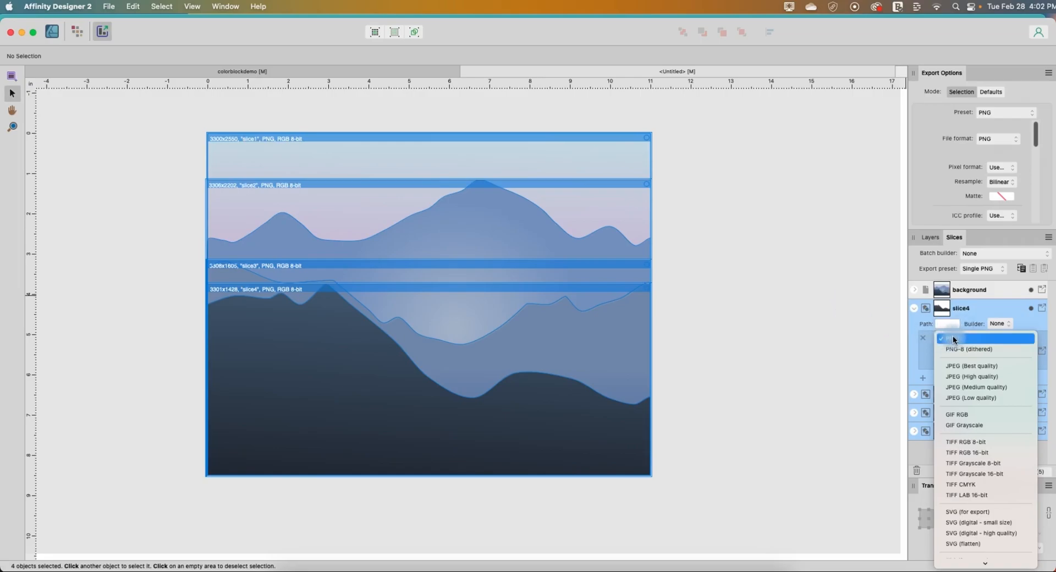
left_click(804, 344)
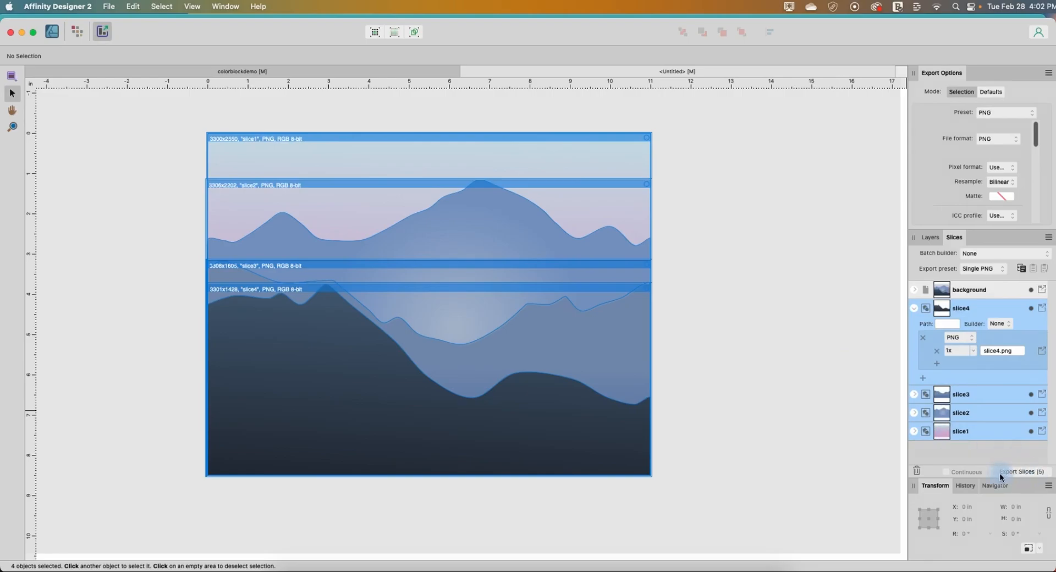
Export all the slices, including the background, as PNG files to the Desktop folder, and return to the Designer Persona with nothing selected
left_click(1019, 472)
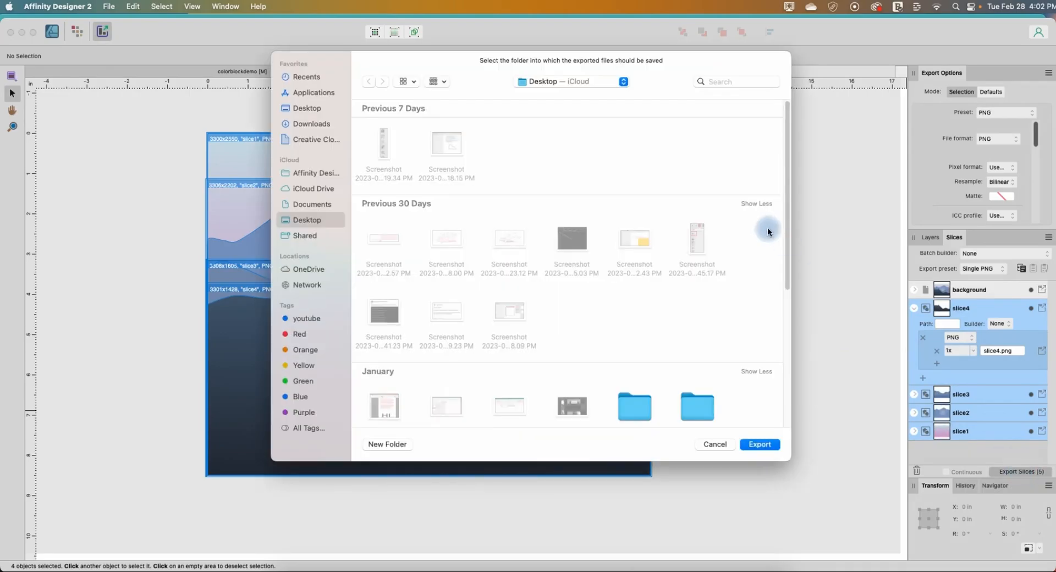
left_click(755, 448)
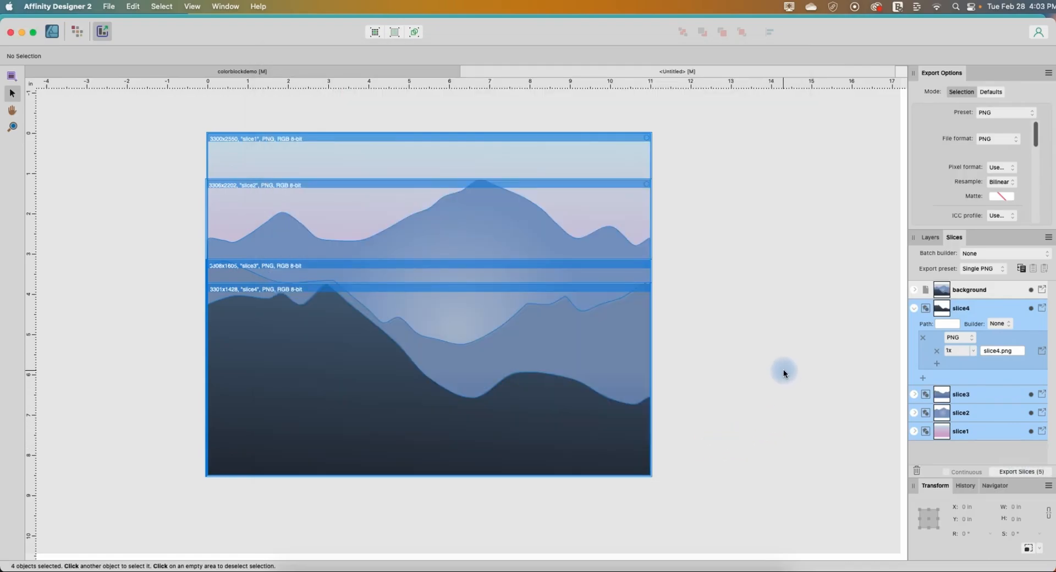
left_click(783, 373)
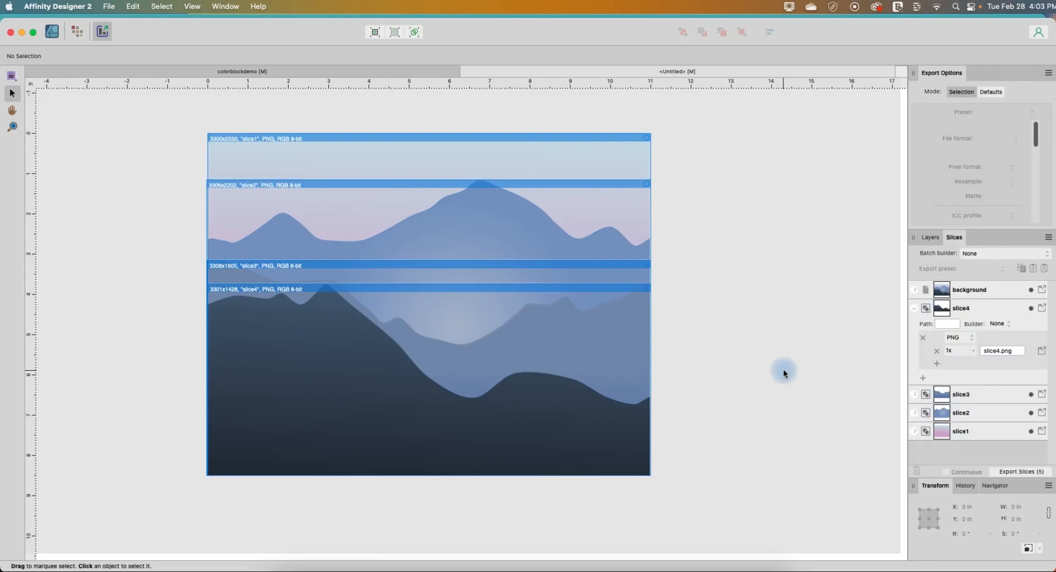
left_click(52, 31)
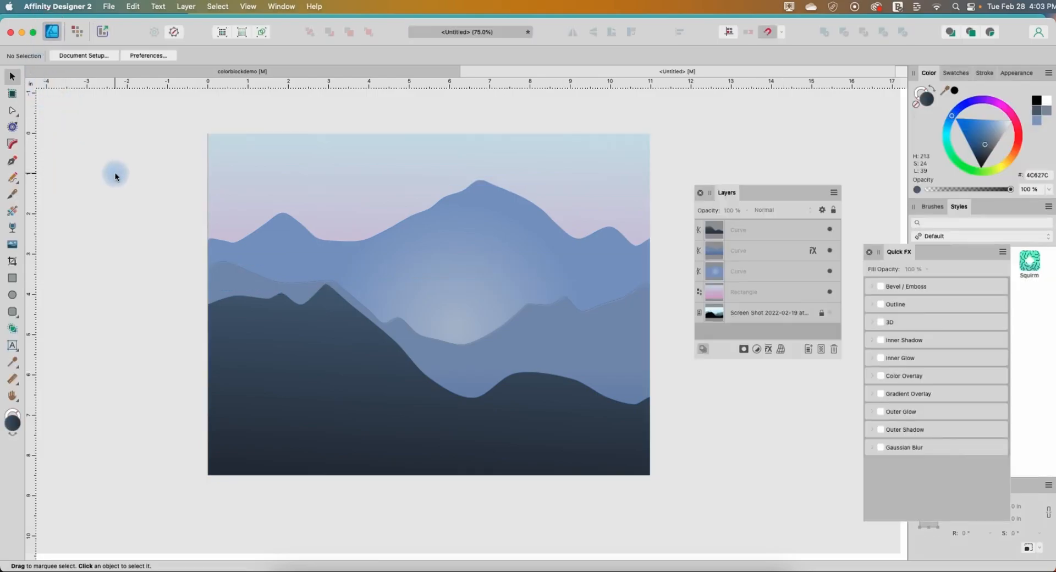